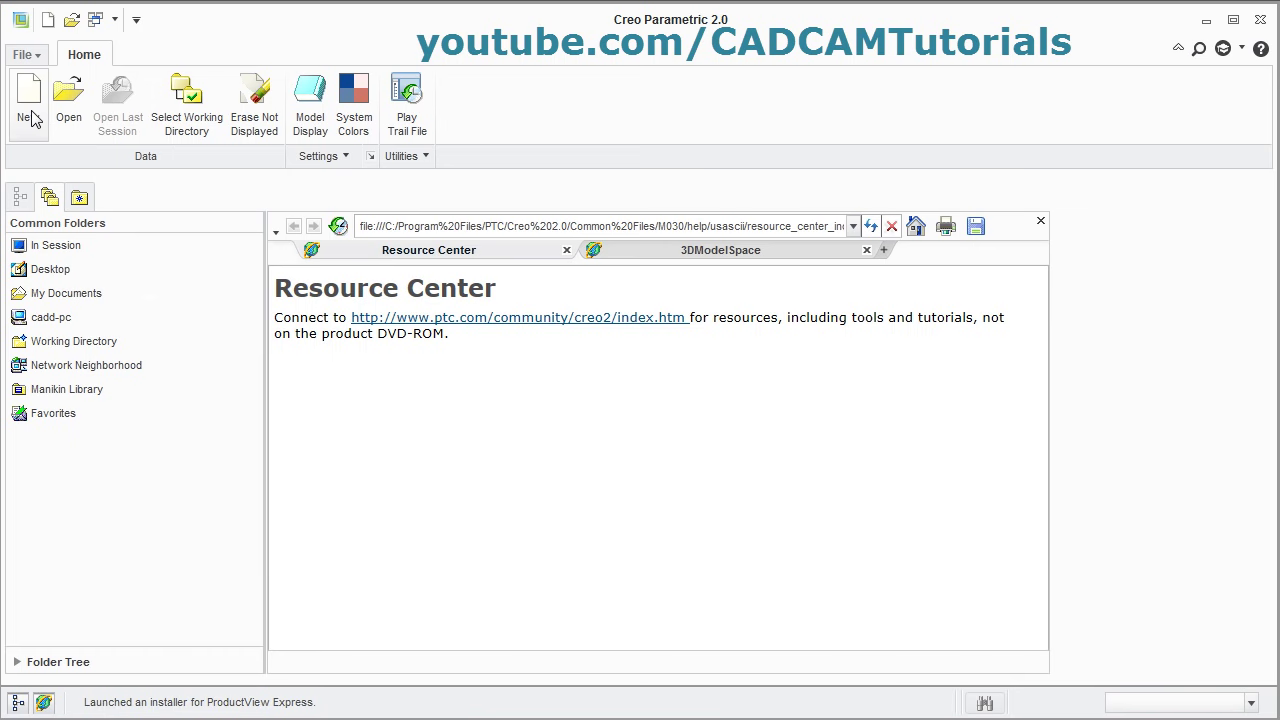
Create a new Sketch-type file named s2d0001.
{"action": "left_click", "coordinate": [29, 110]}
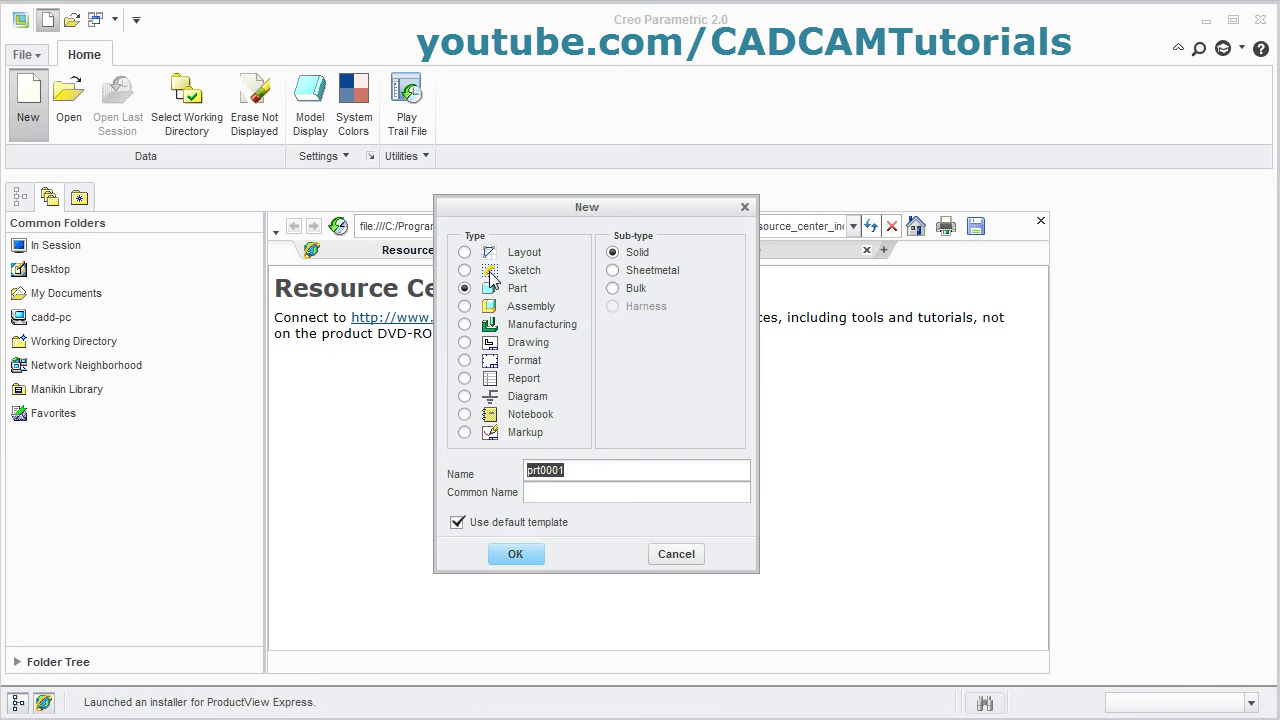
{"action": "left_click", "coordinate": [491, 277]}
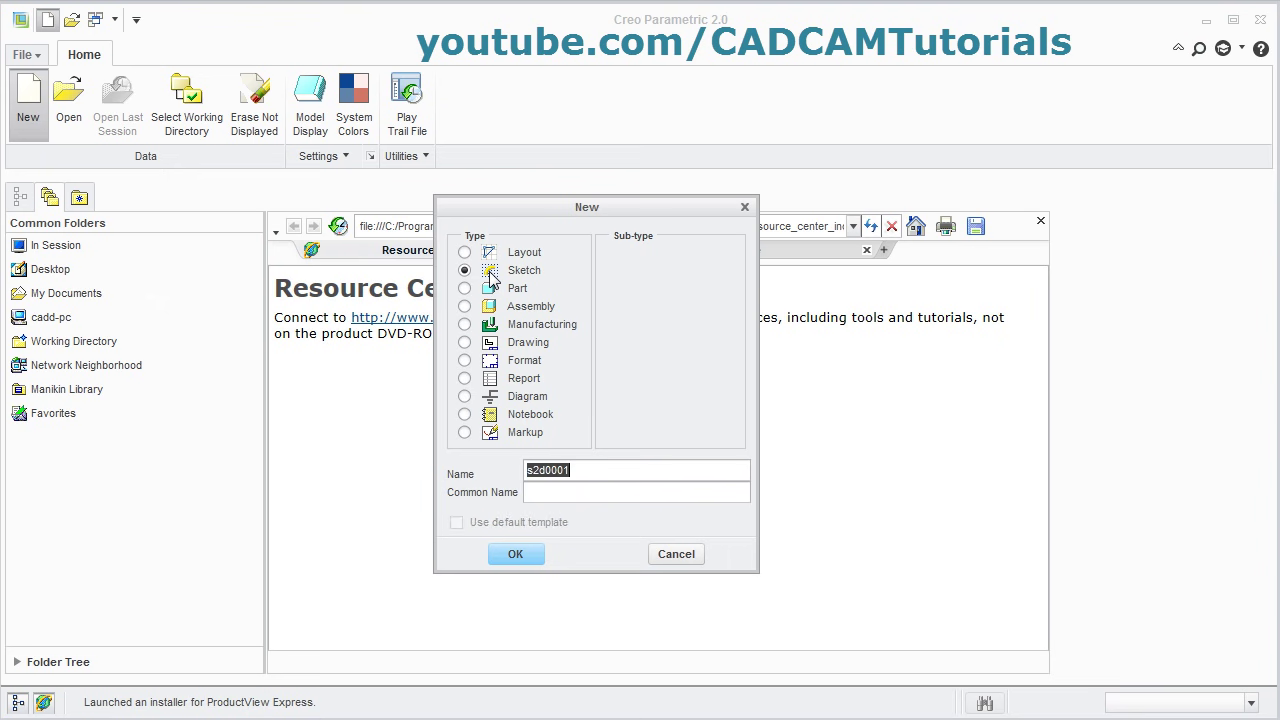
{"action": "left_click", "coordinate": [516, 555]}
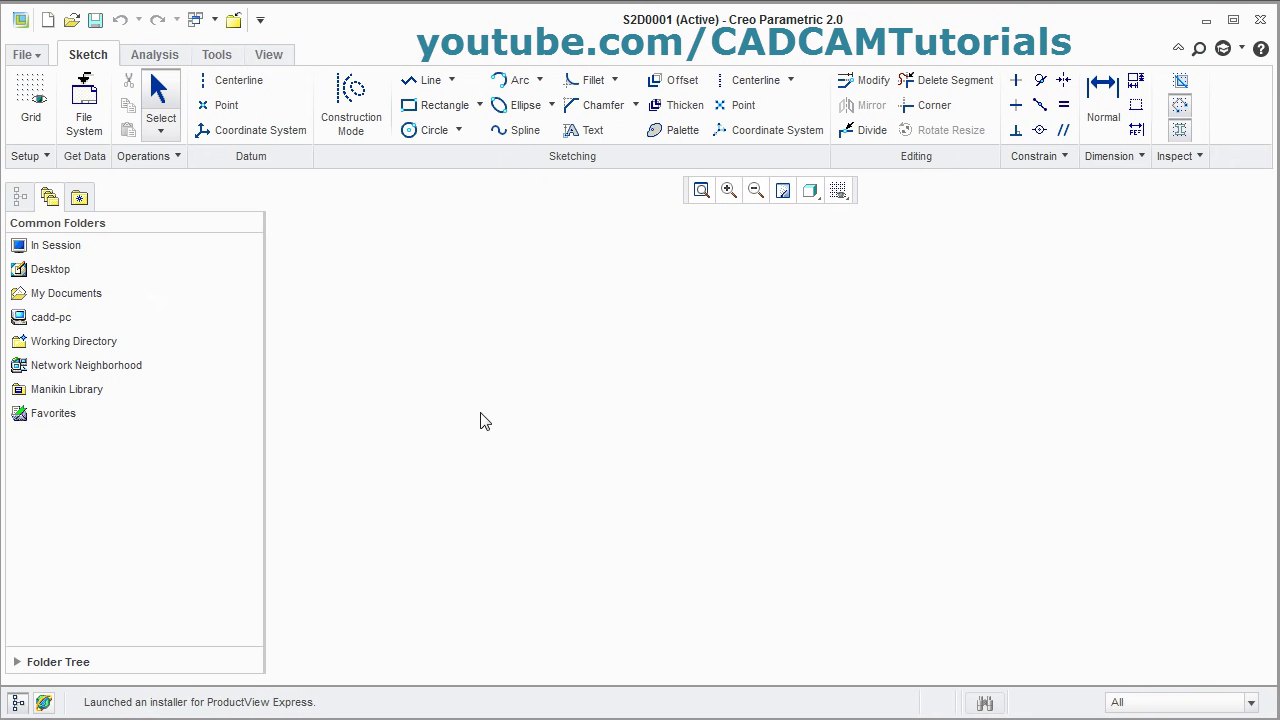
Draw a single horizontal line in the empty sketch.
{"action": "left_click", "coordinate": [421, 90]}
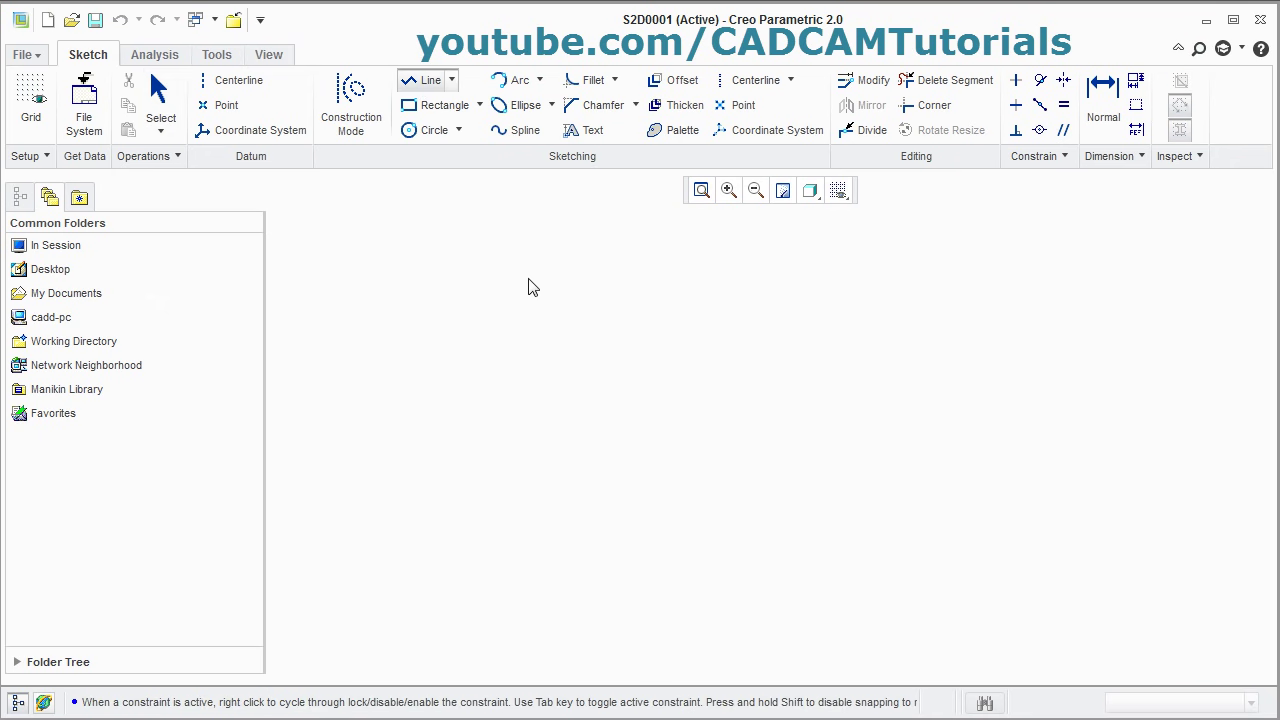
{"action": "left_click", "coordinate": [494, 446]}
{"action": "left_click", "coordinate": [770, 447]}
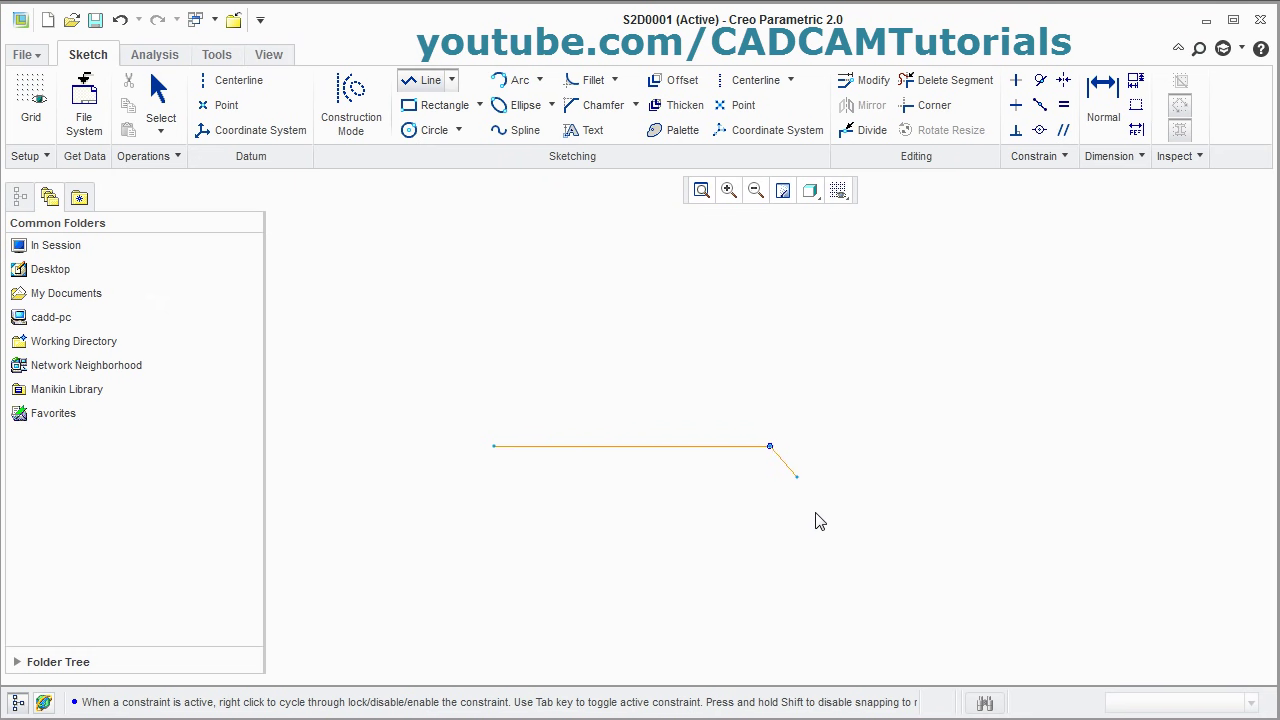
{"action": "middle_click", "coordinate": [860, 478]}
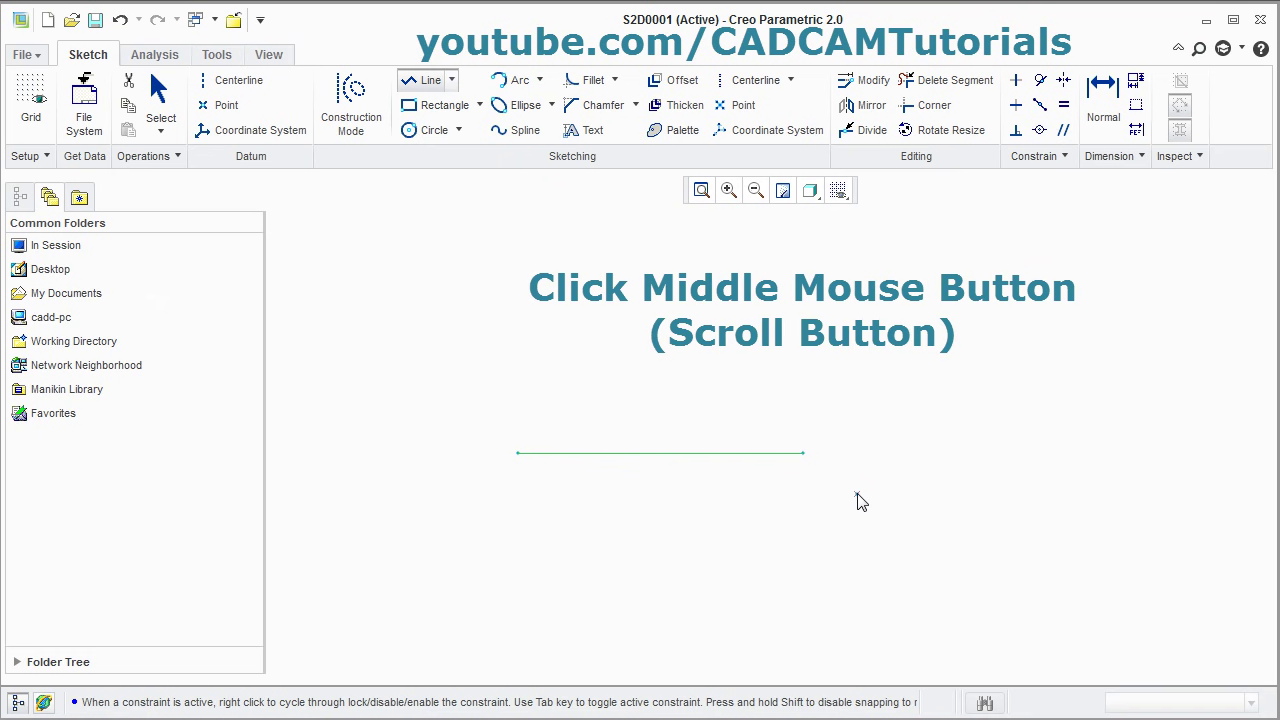
{"action": "middle_click", "coordinate": [860, 500]}
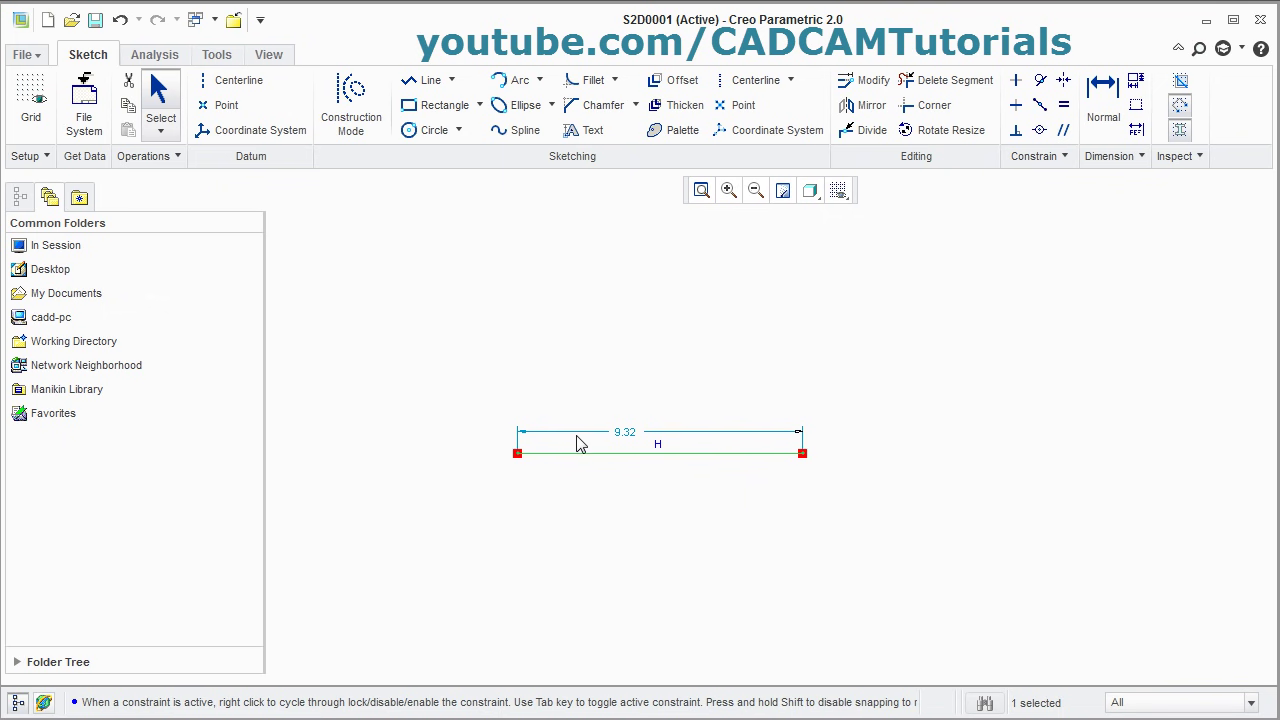
Change the horizontal line's length dimension from 9.32 to 15.
{"action": "double_click", "coordinate": [632, 440]}
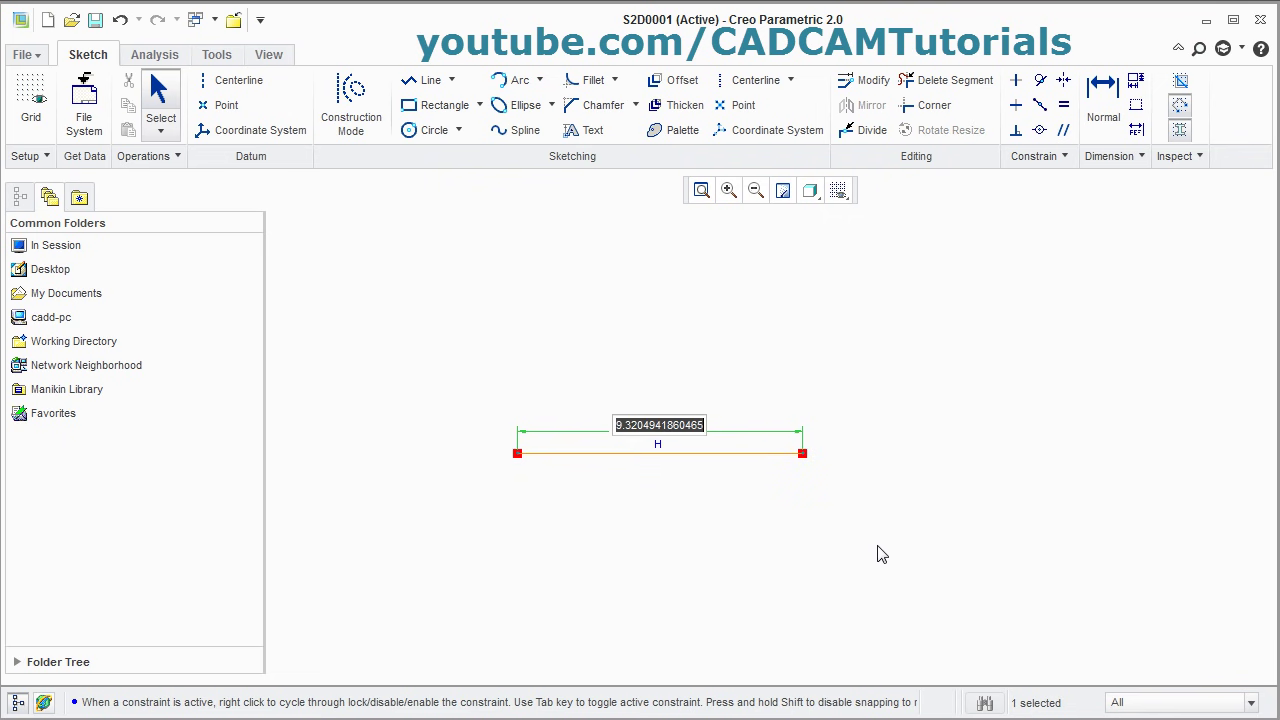
{"action": "type", "text": "15"}
{"action": "key", "text": "Return"}
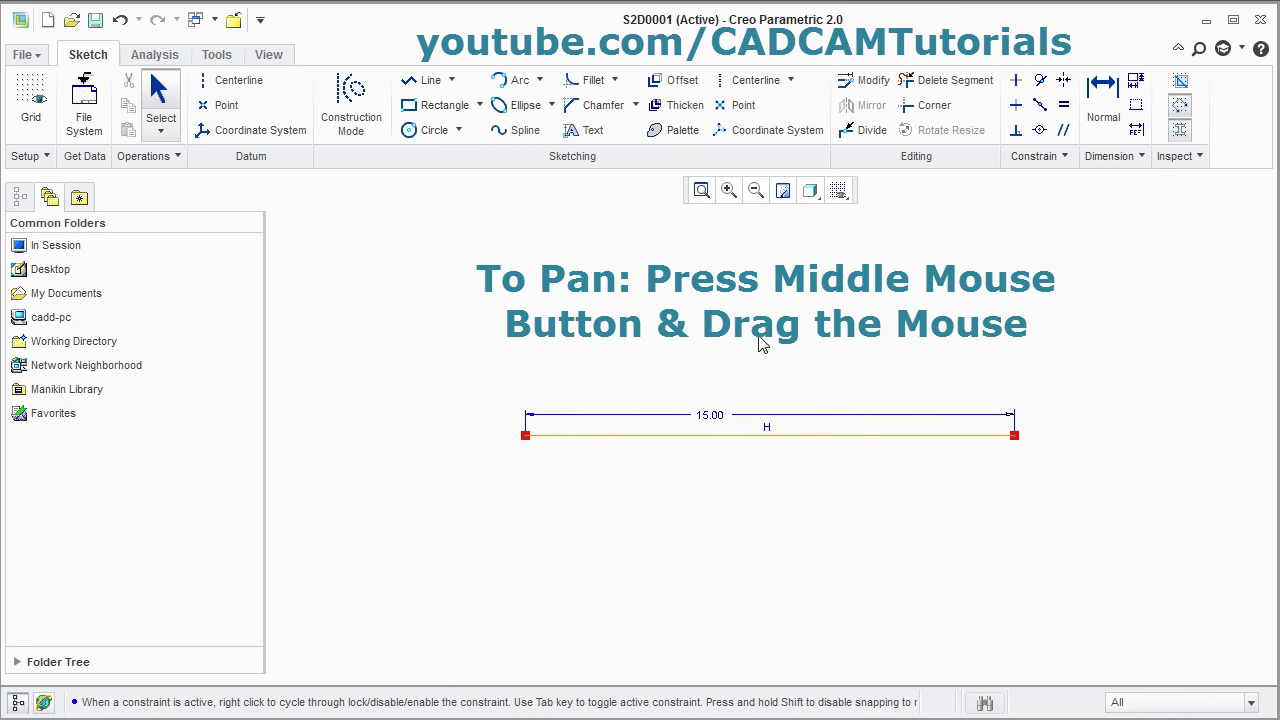
{"action": "mouse_move", "coordinate": [762, 332]}
{"action": "middle_mouse_down"}
{"action": "mouse_move", "coordinate": [686, 378]}
{"action": "mouse_move", "coordinate": [661, 495]}
{"action": "middle_mouse_up"}
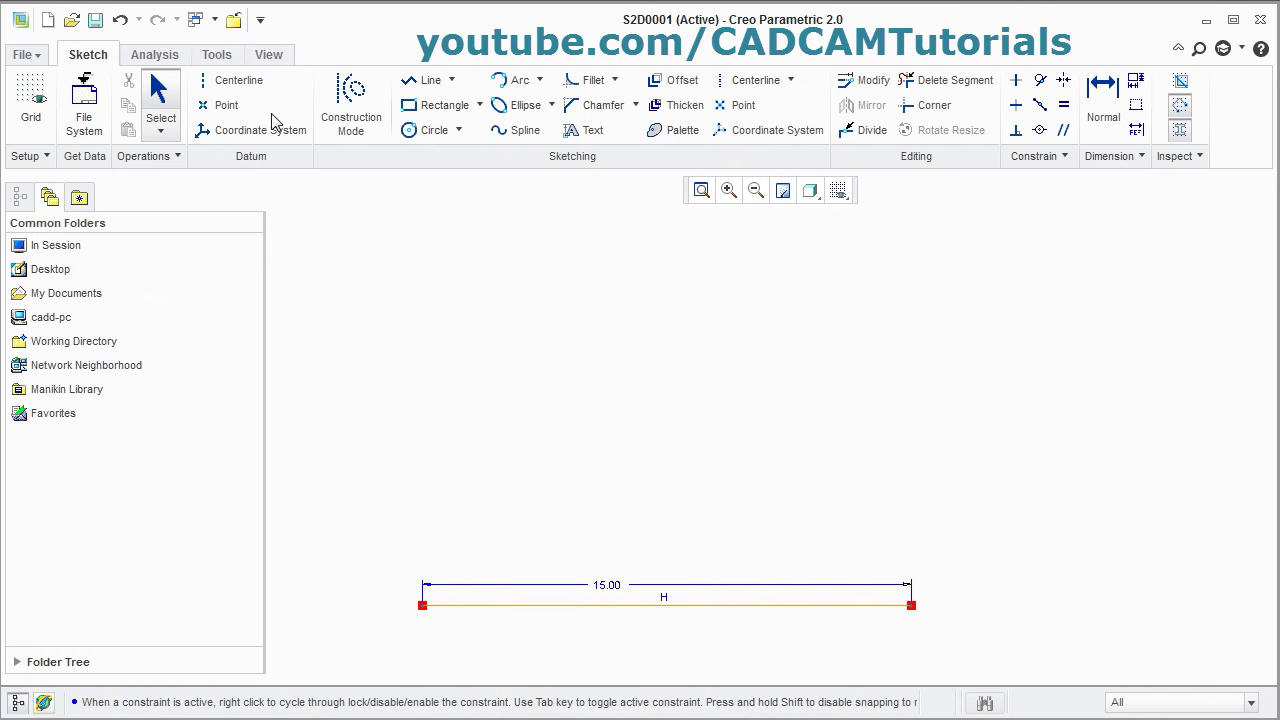
Draw a sloped line up from the horizontal line's left end at a 45° angle.
{"action": "left_click", "coordinate": [427, 82]}
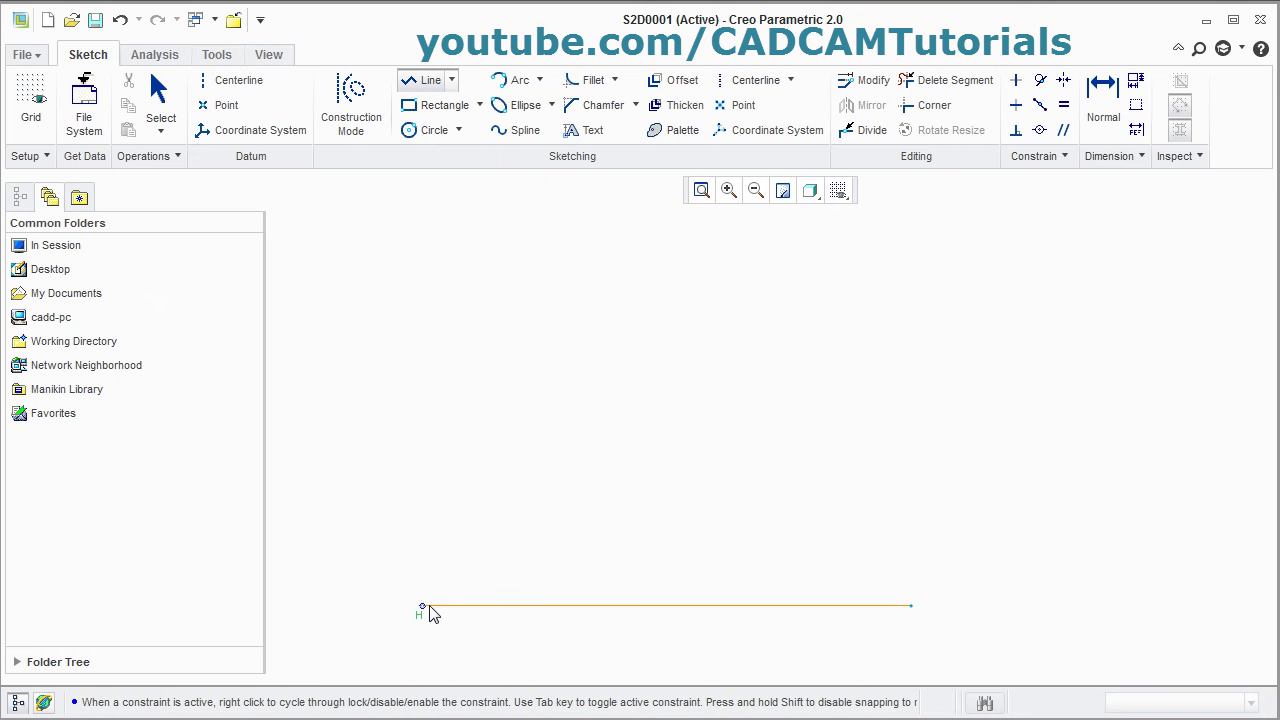
{"action": "left_click", "coordinate": [422, 606]}
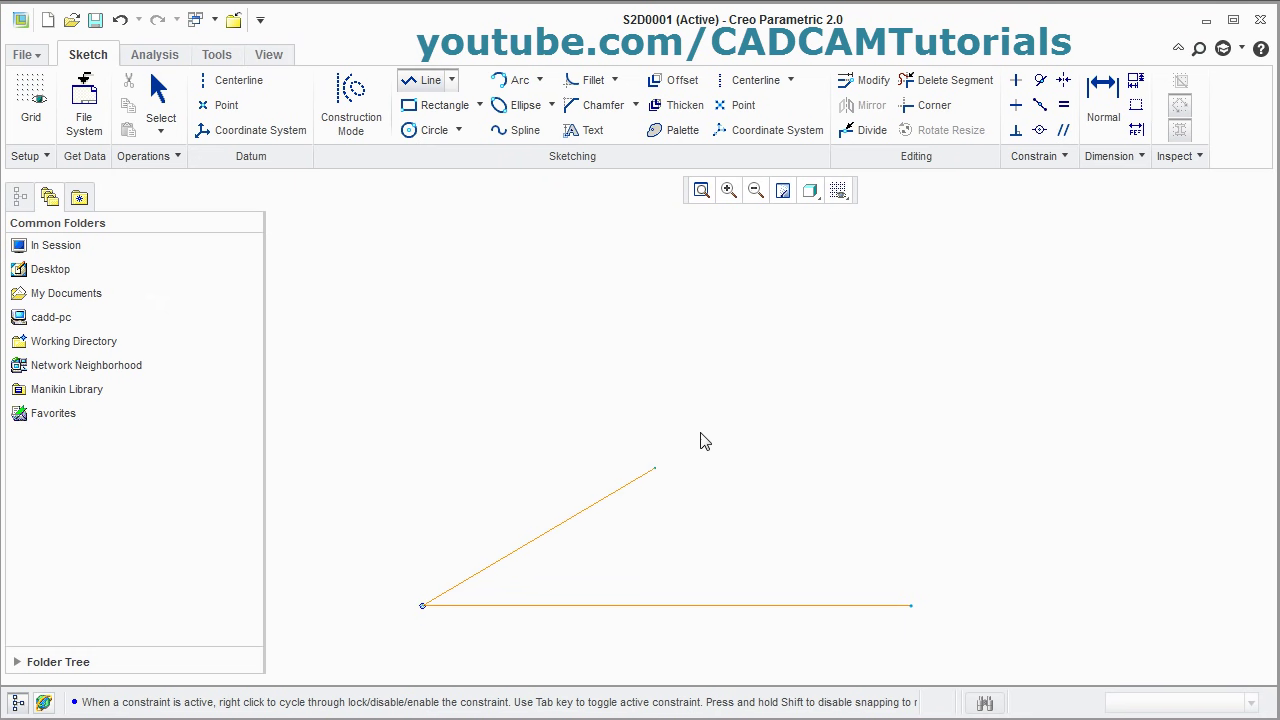
{"action": "left_click", "coordinate": [841, 314]}
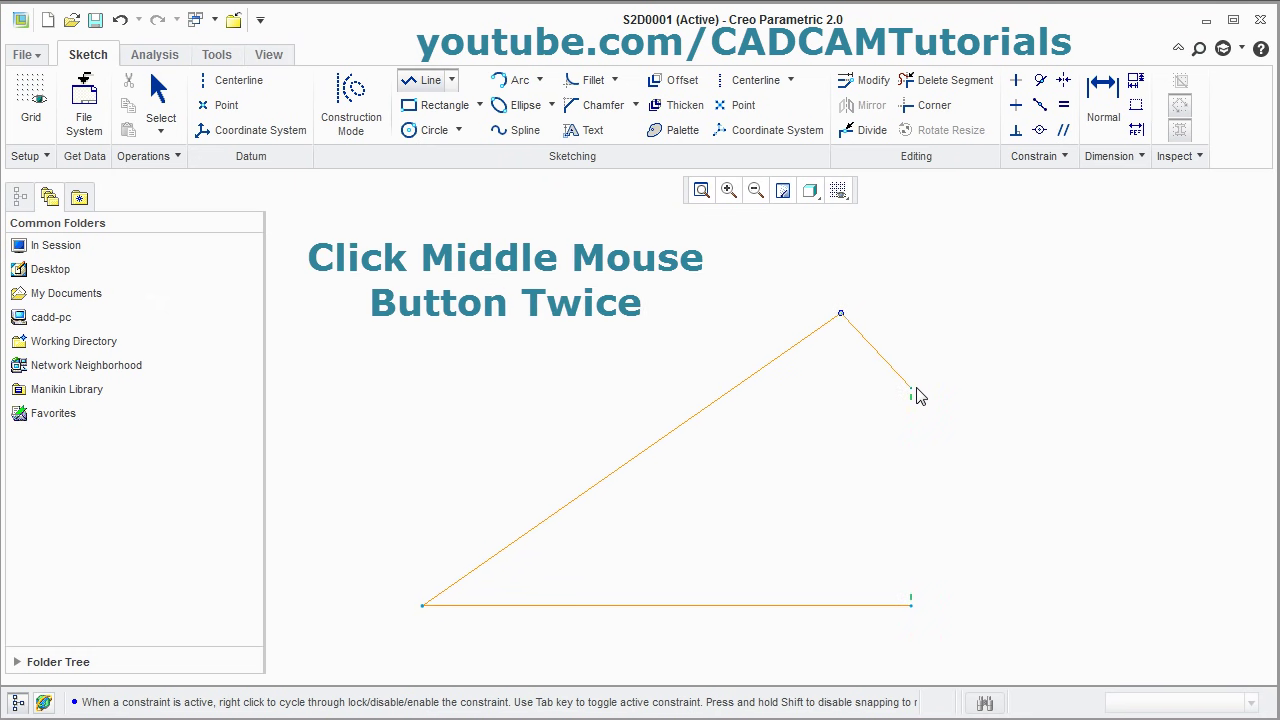
{"action": "middle_click", "coordinate": [936, 383]}
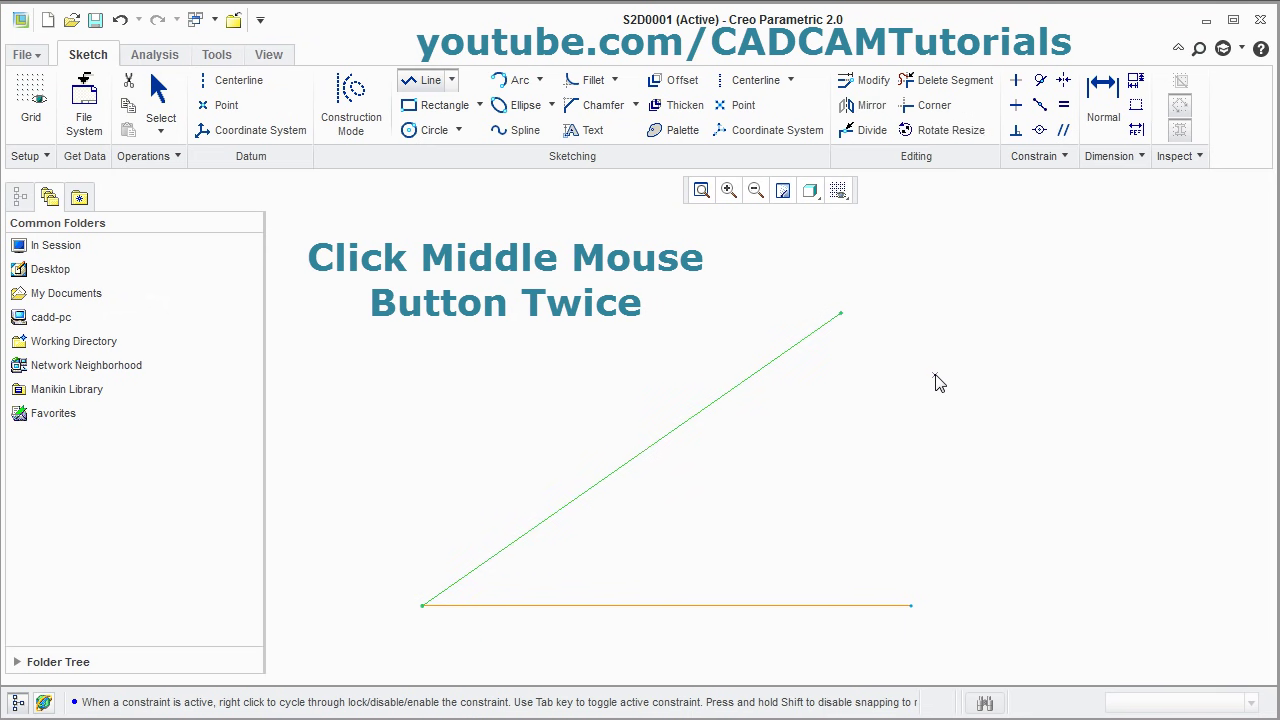
{"action": "middle_click", "coordinate": [936, 383]}
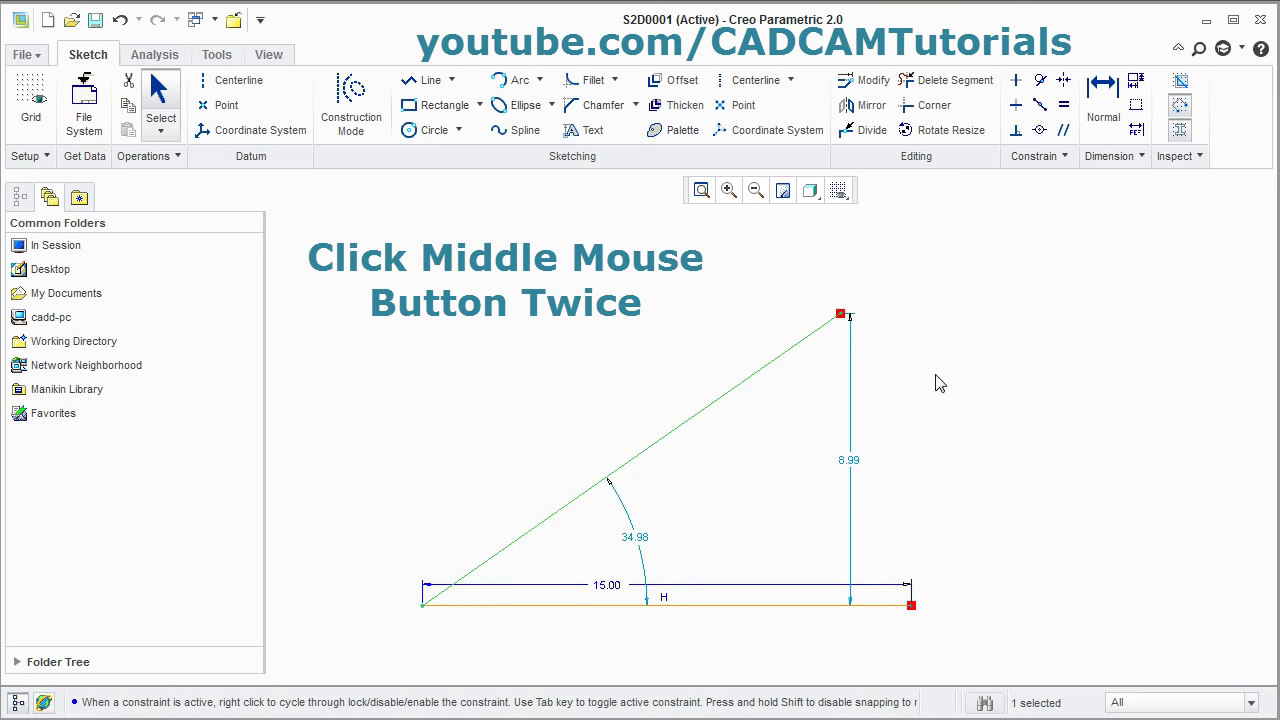
{"action": "double_click", "coordinate": [641, 547]}
{"action": "type", "text": "45"}
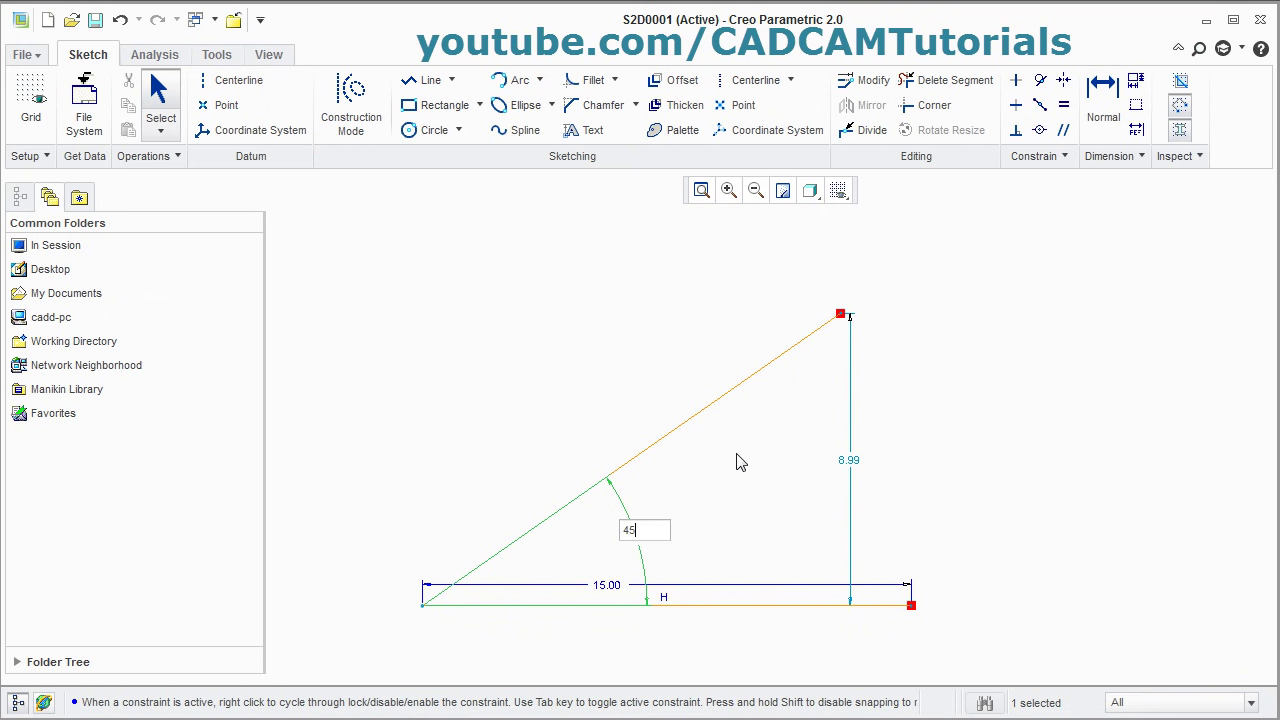
{"action": "key", "text": "Return"}
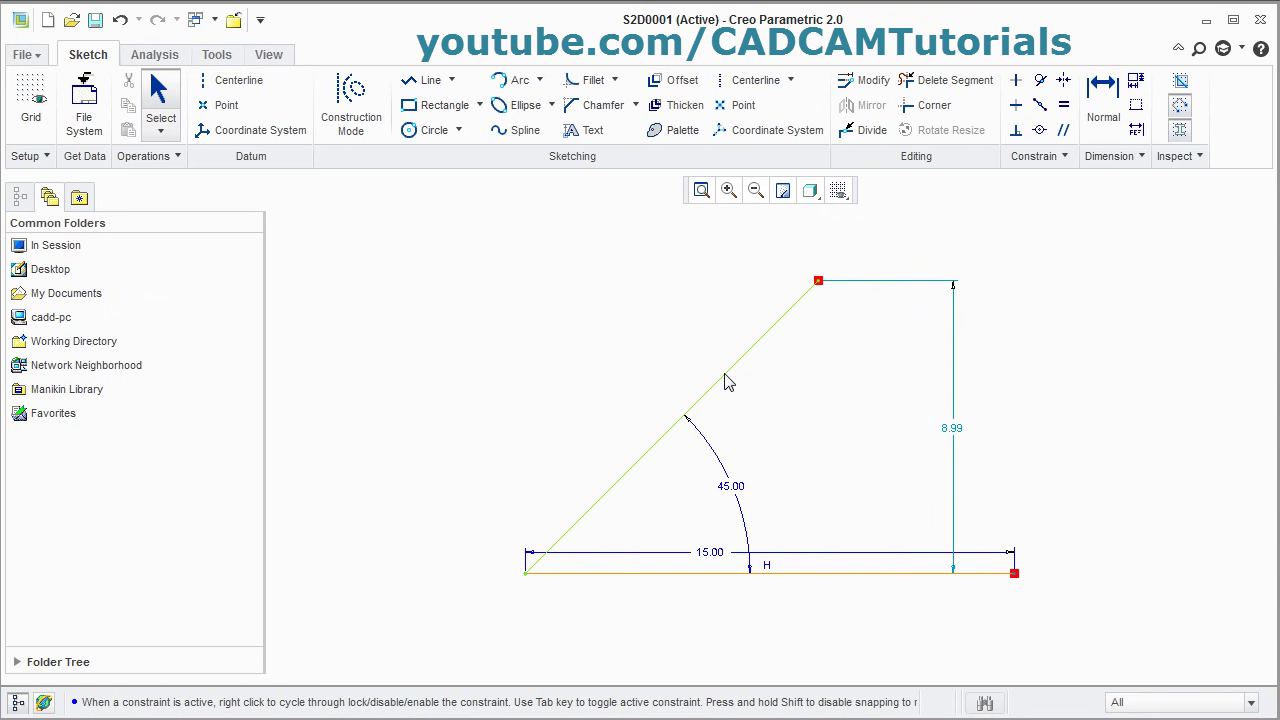
Dimension the sloped line's length as 15.
{"action": "left_click", "coordinate": [1105, 100]}
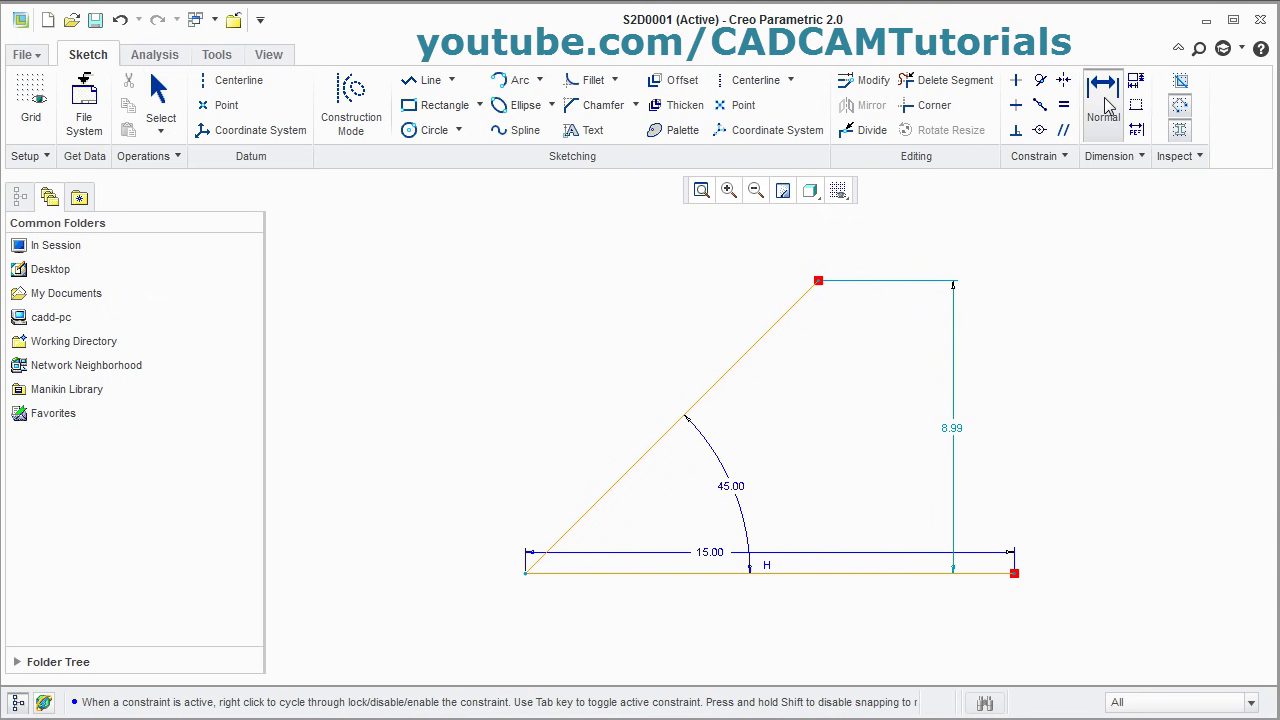
{"action": "middle_click", "coordinate": [674, 370]}
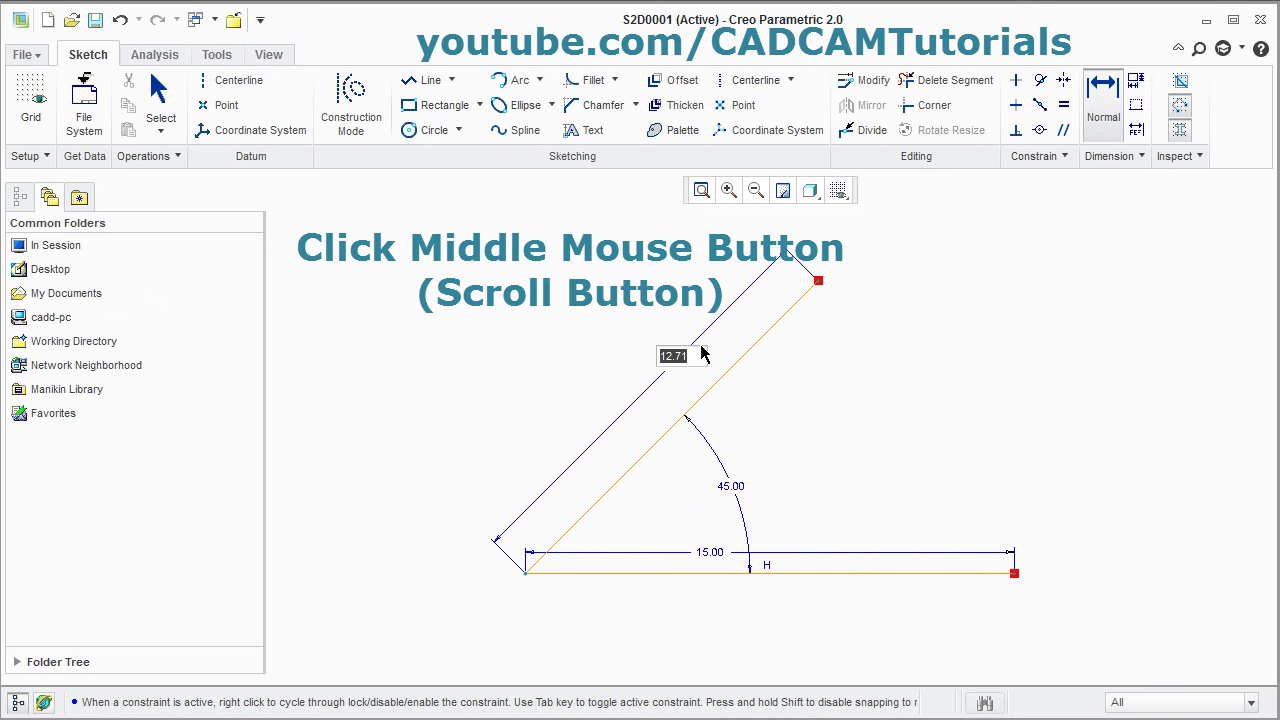
{"action": "type", "text": "15"}
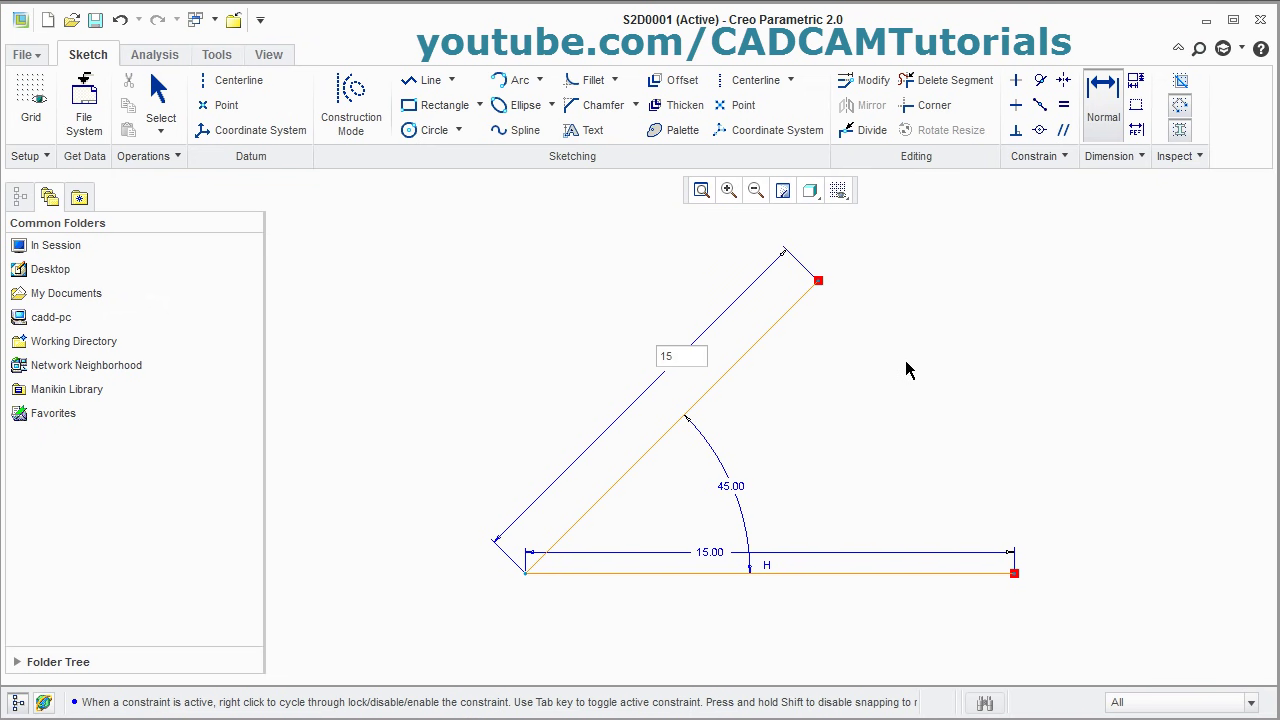
{"action": "key", "text": "Return"}
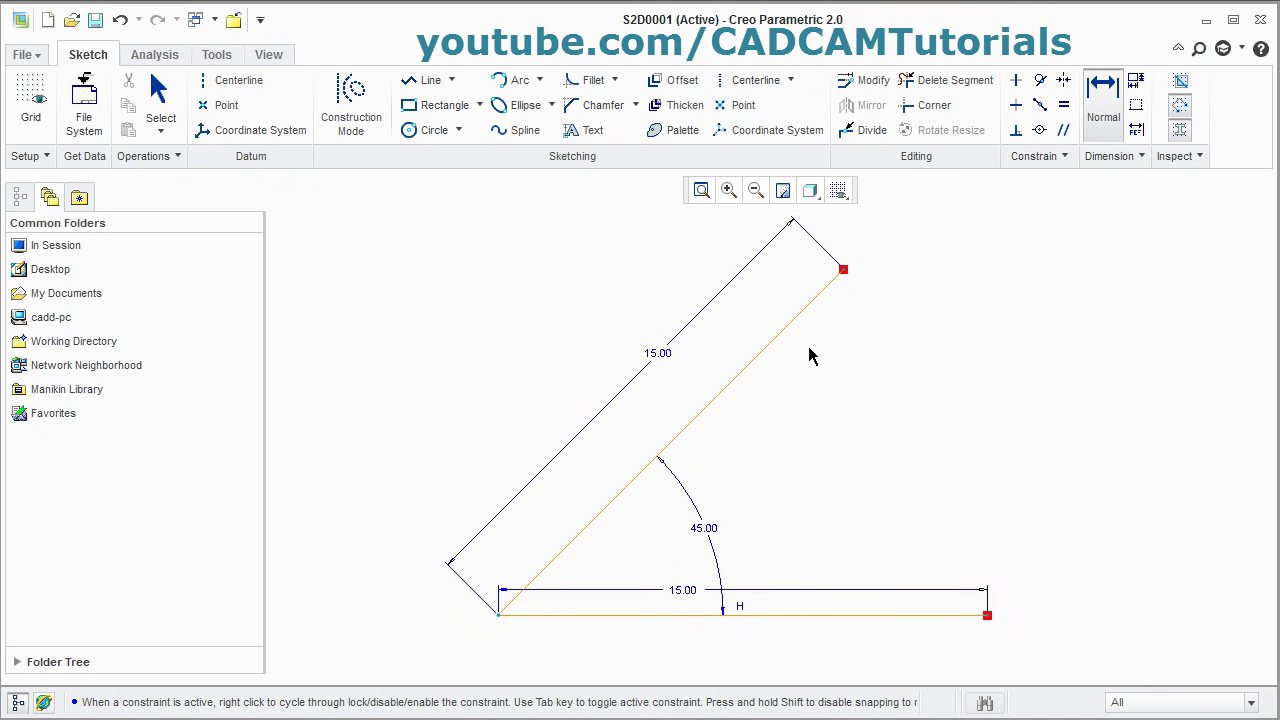
{"action": "middle_click", "coordinate": [712, 430]}
{"action": "left_click", "coordinate": [811, 618]}
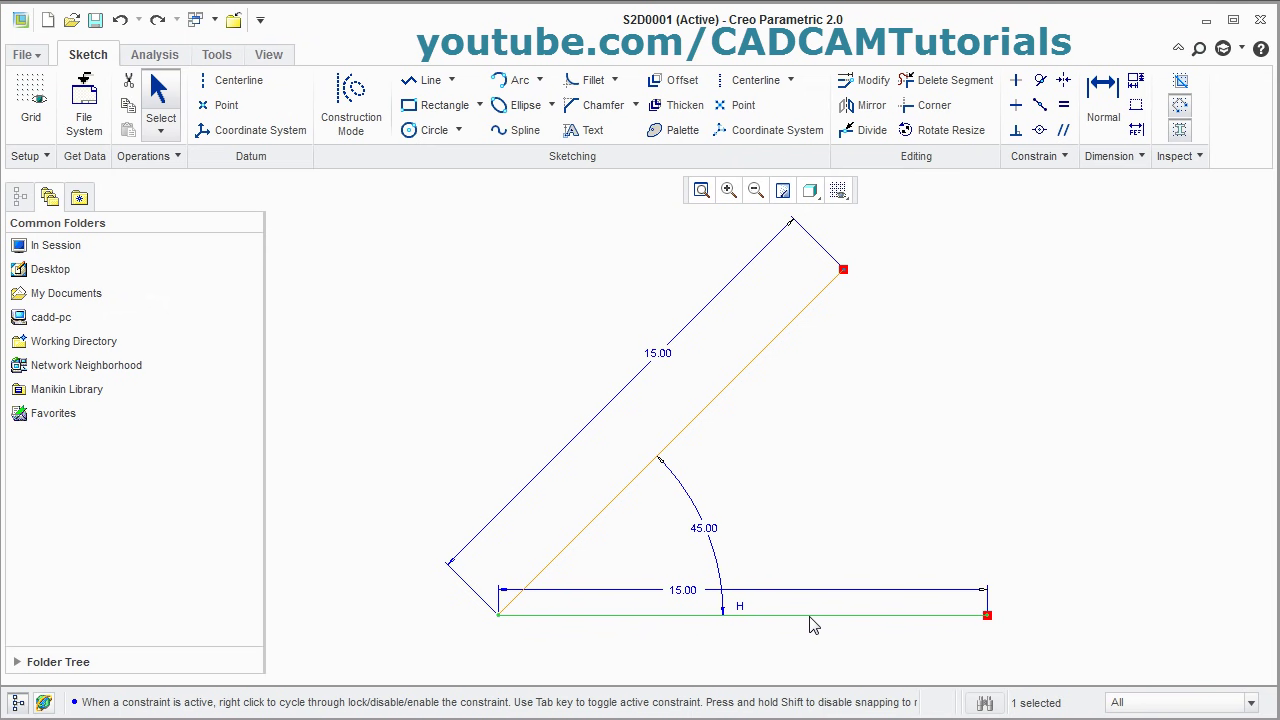
Delete the horizontal and sloped lines.
{"action": "key", "text": "Delete"}
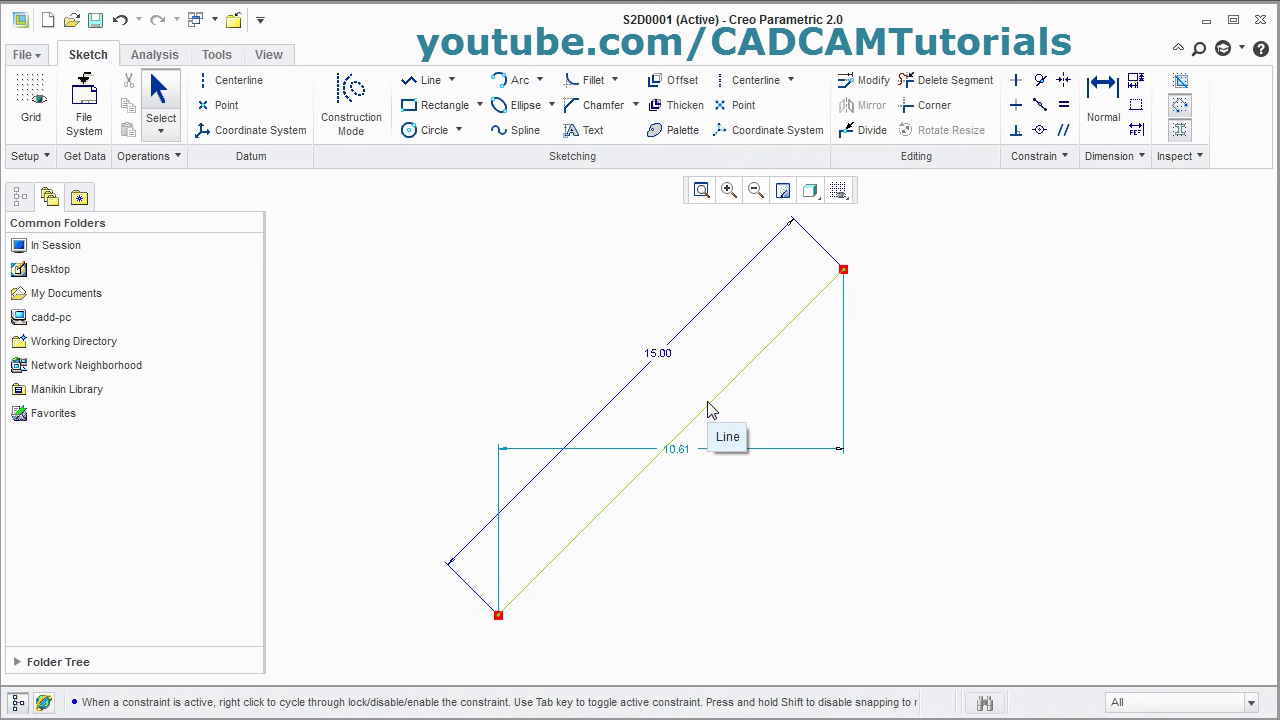
{"action": "left_click", "coordinate": [712, 414]}
{"action": "key", "text": "Delete"}
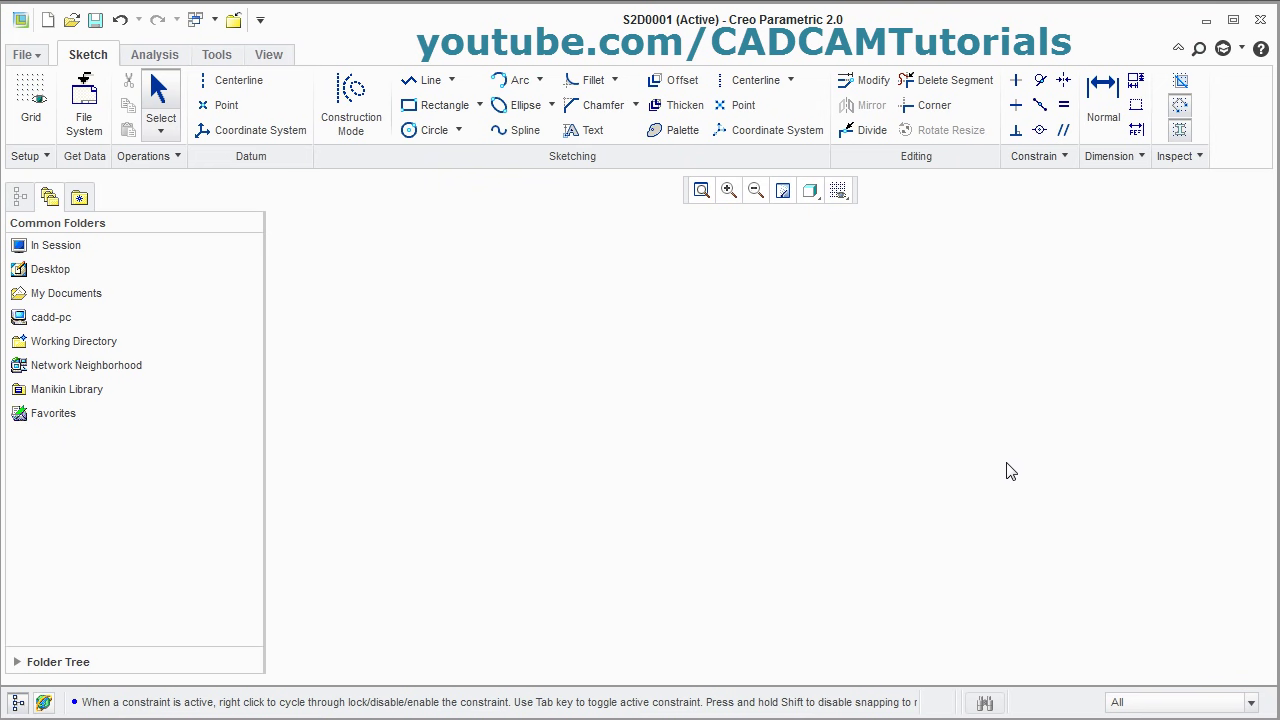
Draw a vertical centreline, a horizontal centreline, and a second vertical centreline to the right.
{"action": "left_click", "coordinate": [238, 86]}
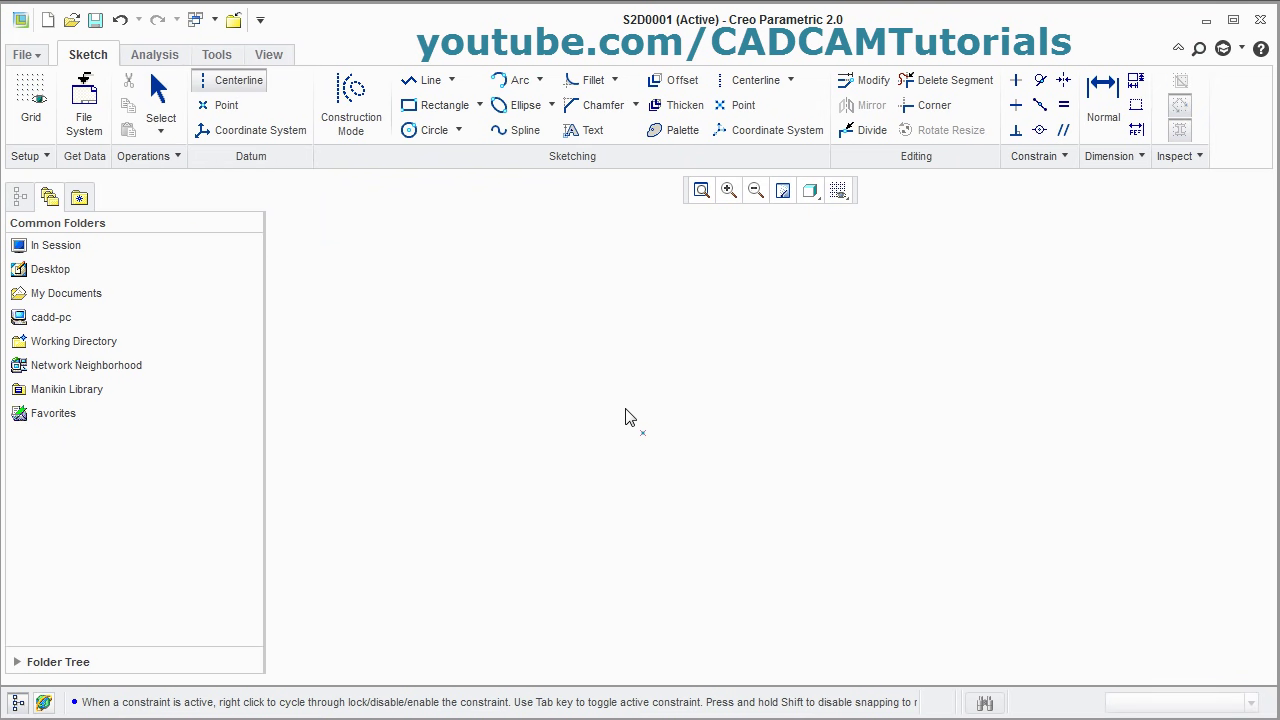
{"action": "left_click", "coordinate": [558, 318]}
{"action": "left_click", "coordinate": [558, 543]}
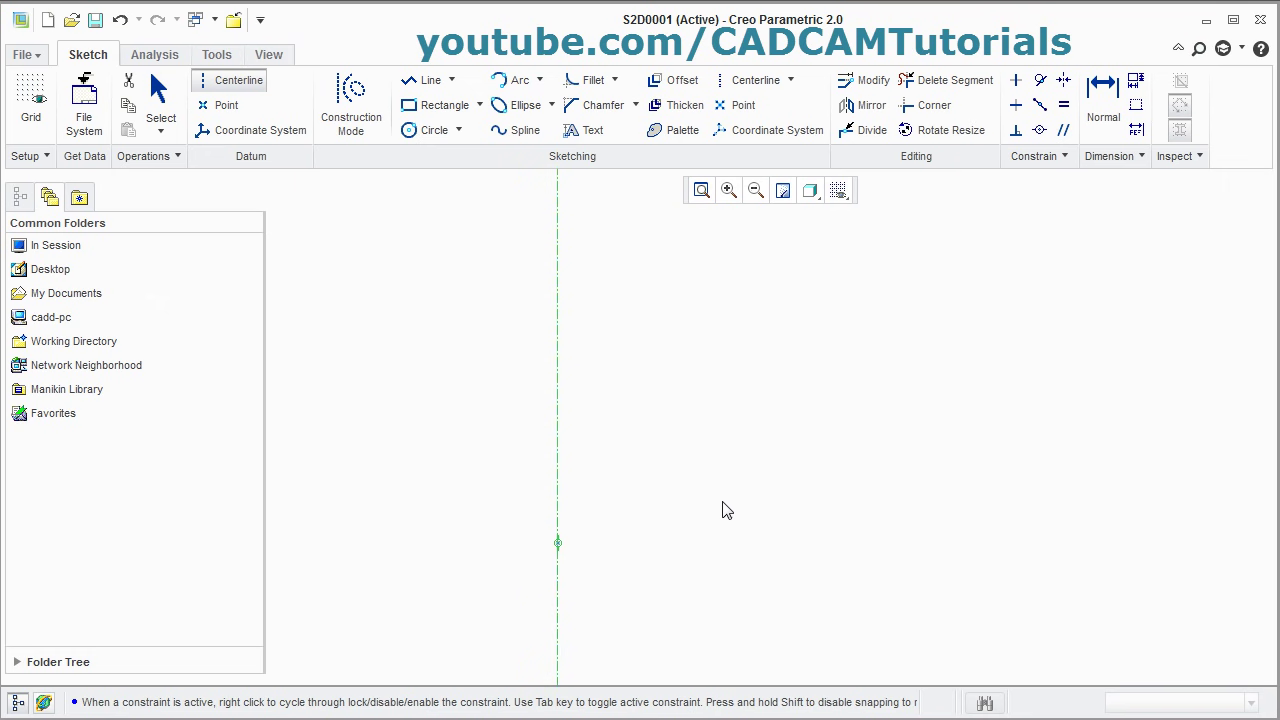
{"action": "left_click", "coordinate": [393, 410]}
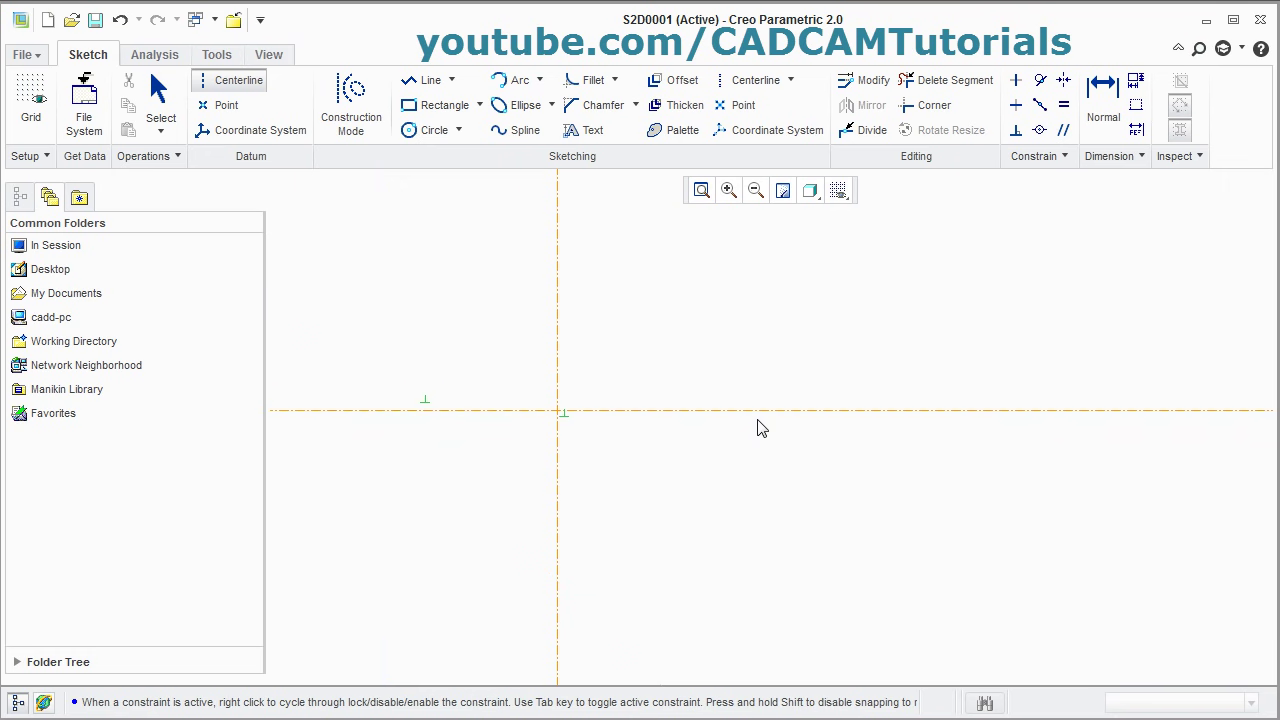
{"action": "left_click", "coordinate": [820, 414]}
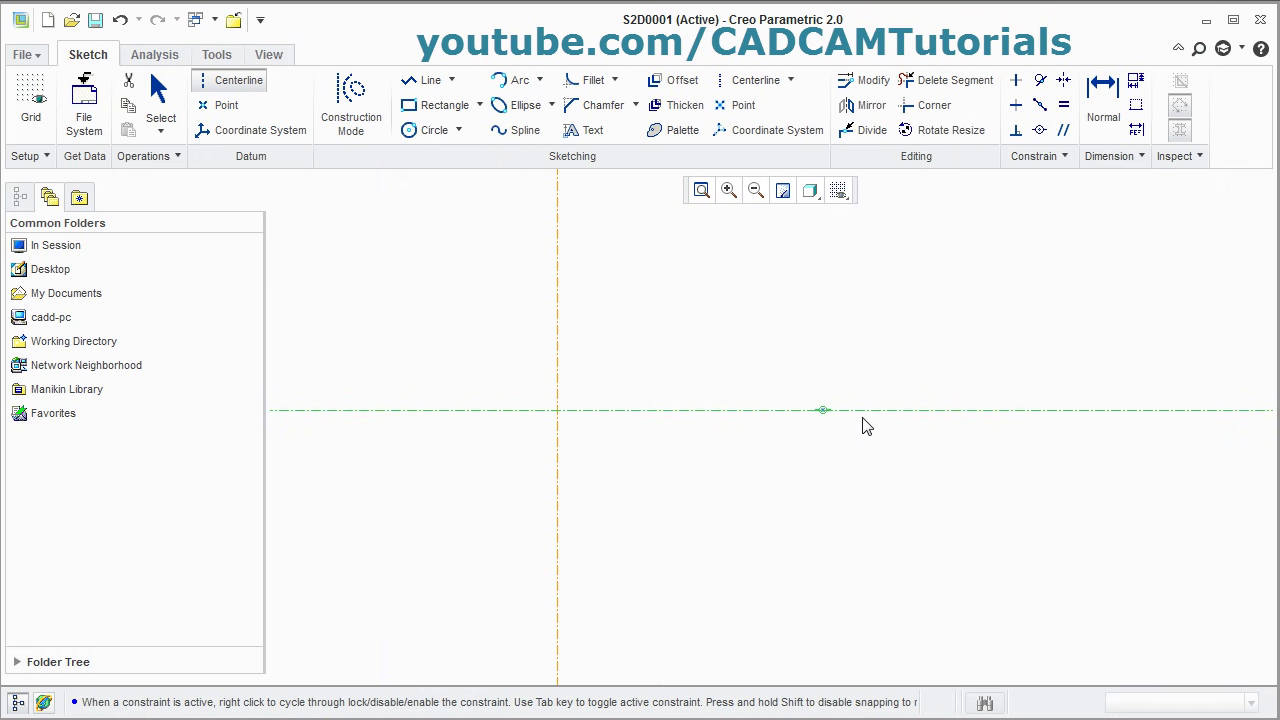
{"action": "left_click", "coordinate": [908, 276]}
{"action": "left_click", "coordinate": [909, 522]}
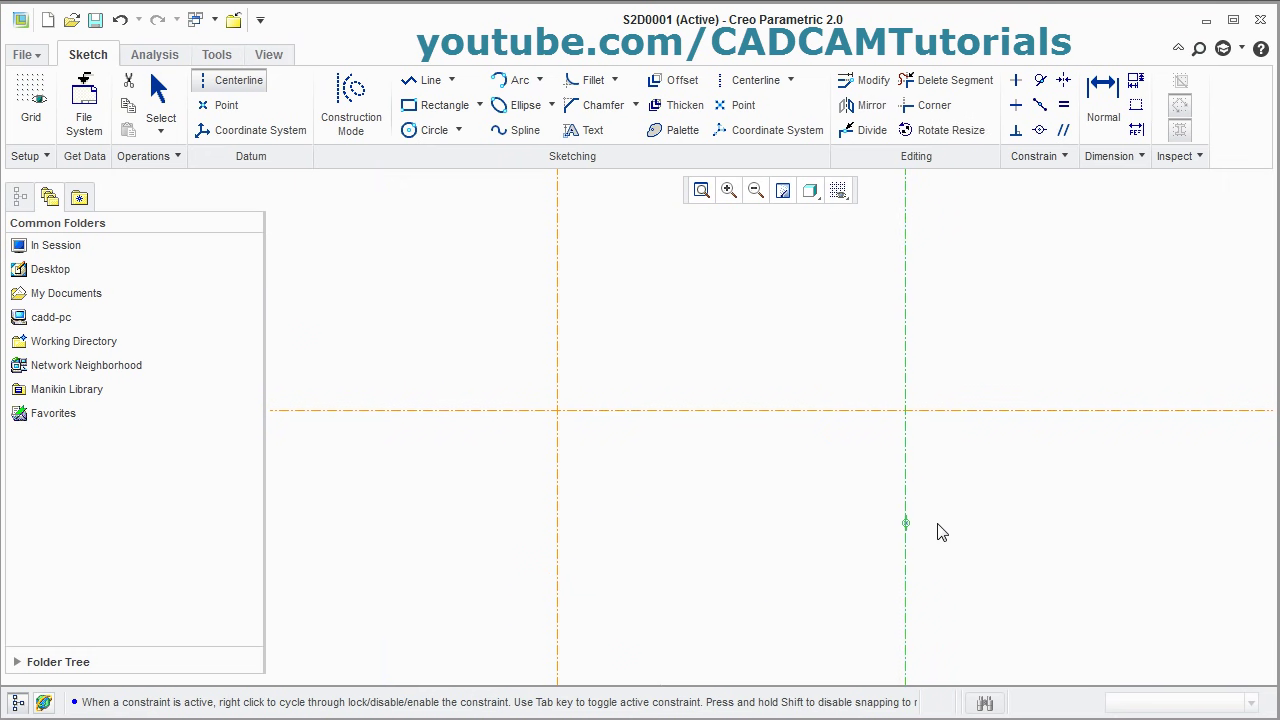
{"action": "middle_click", "coordinate": [729, 520]}
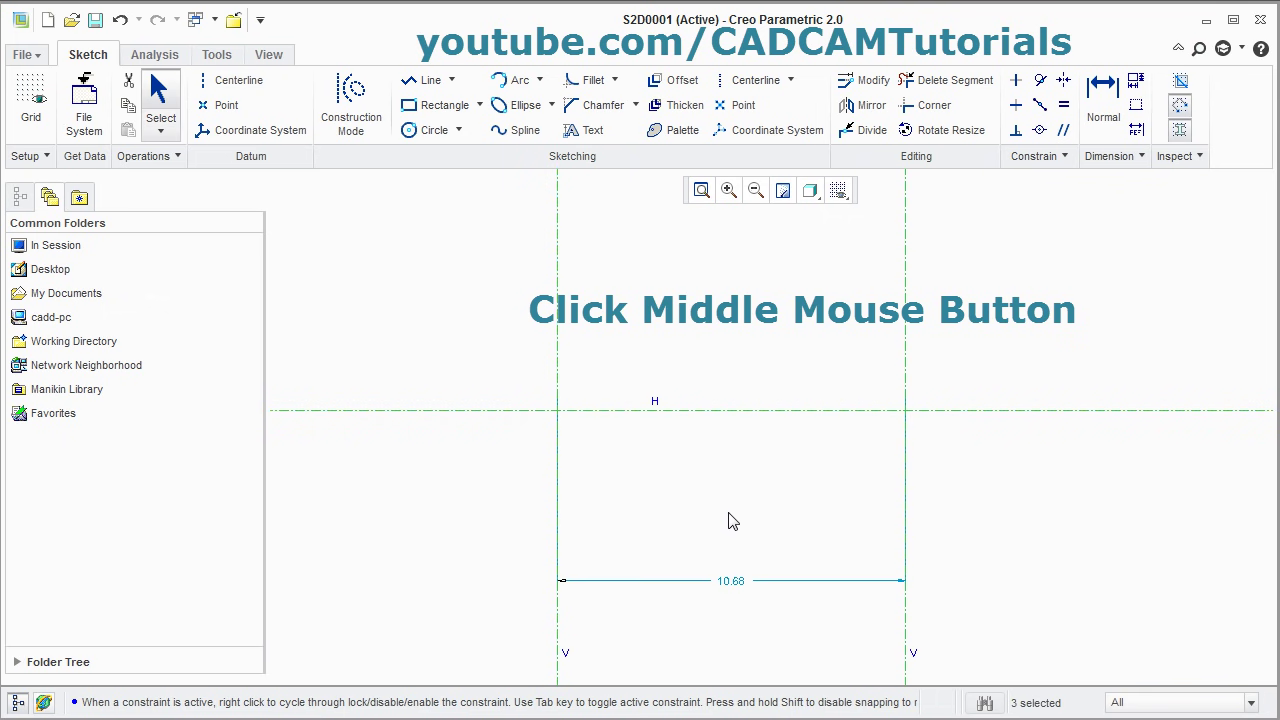
Change the spacing between the vertical centrelines from 10.68 to 15.
{"action": "double_click", "coordinate": [734, 585]}
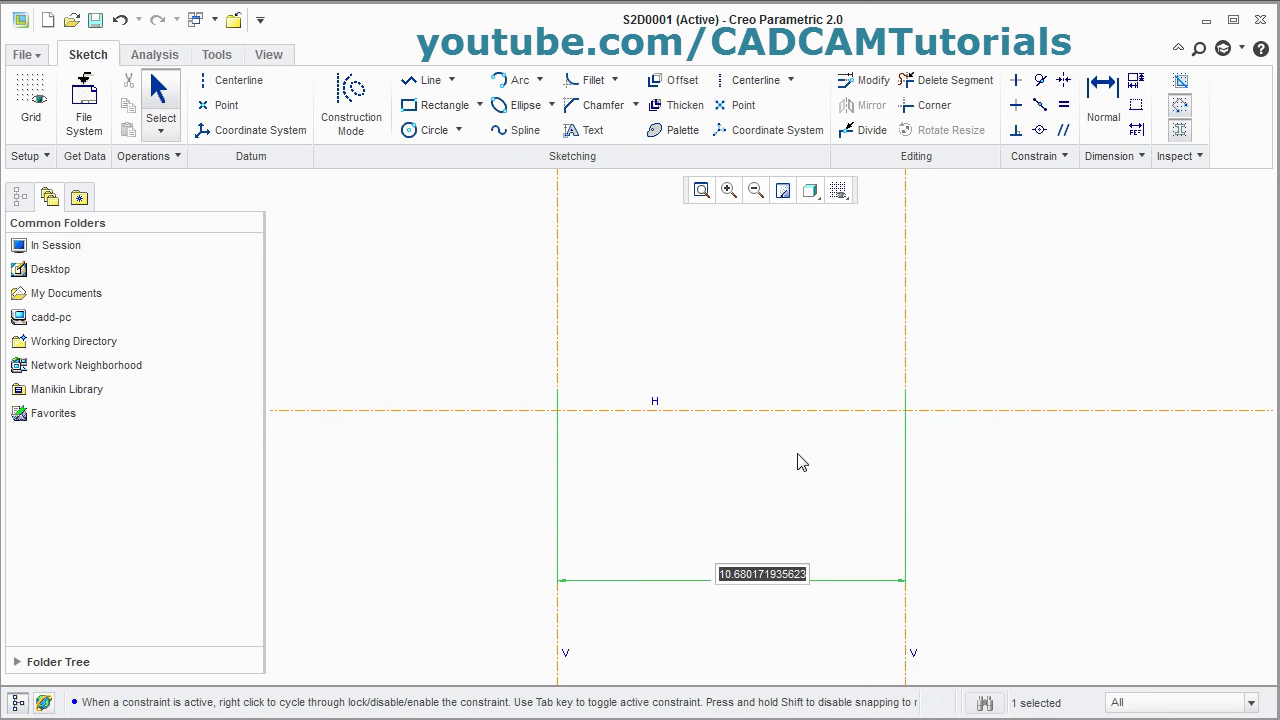
{"action": "type", "text": "15"}
{"action": "key", "text": "Return"}
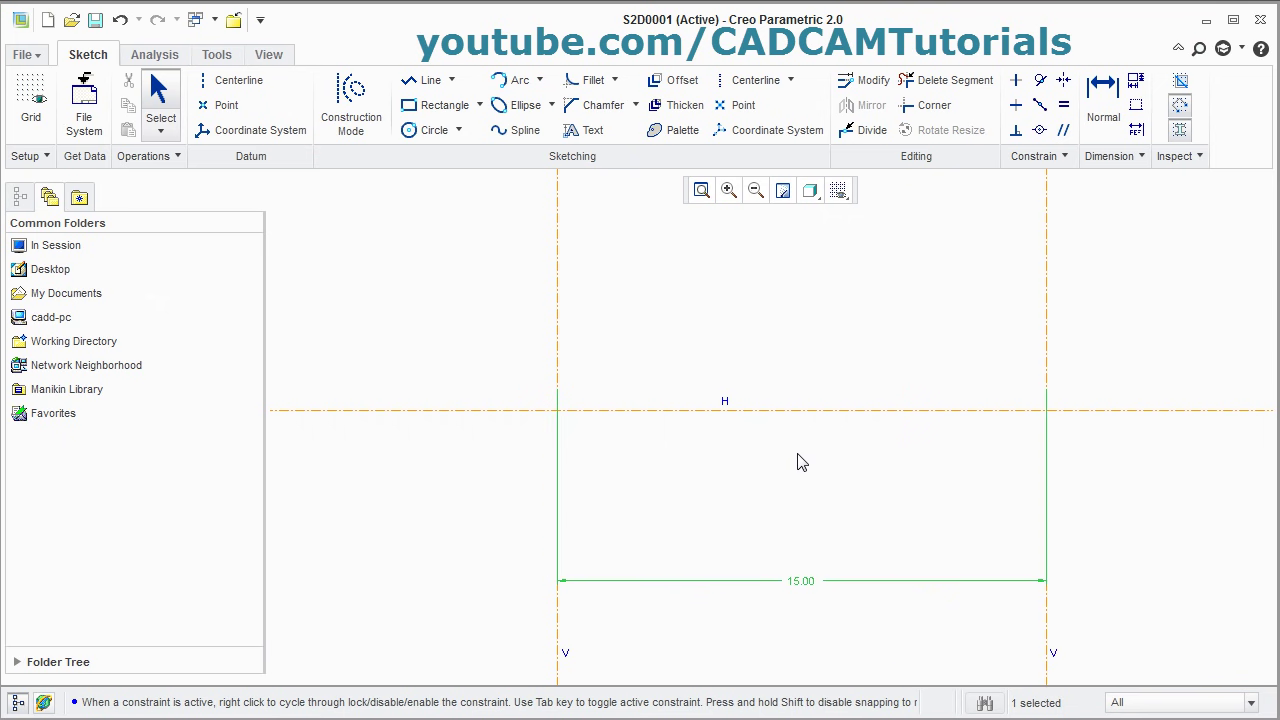
{"action": "left_click", "coordinate": [634, 466]}
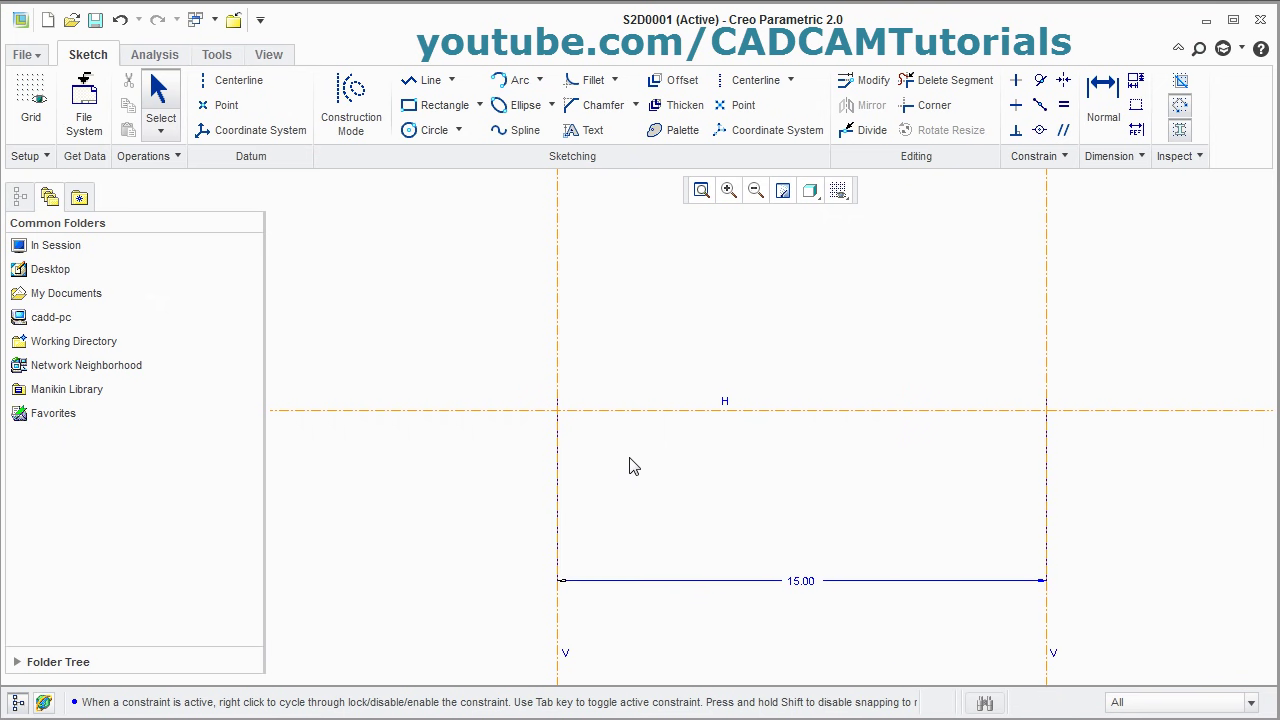
Draw a circle centred on each centreline crossing, left and right.
{"action": "left_click", "coordinate": [428, 133]}
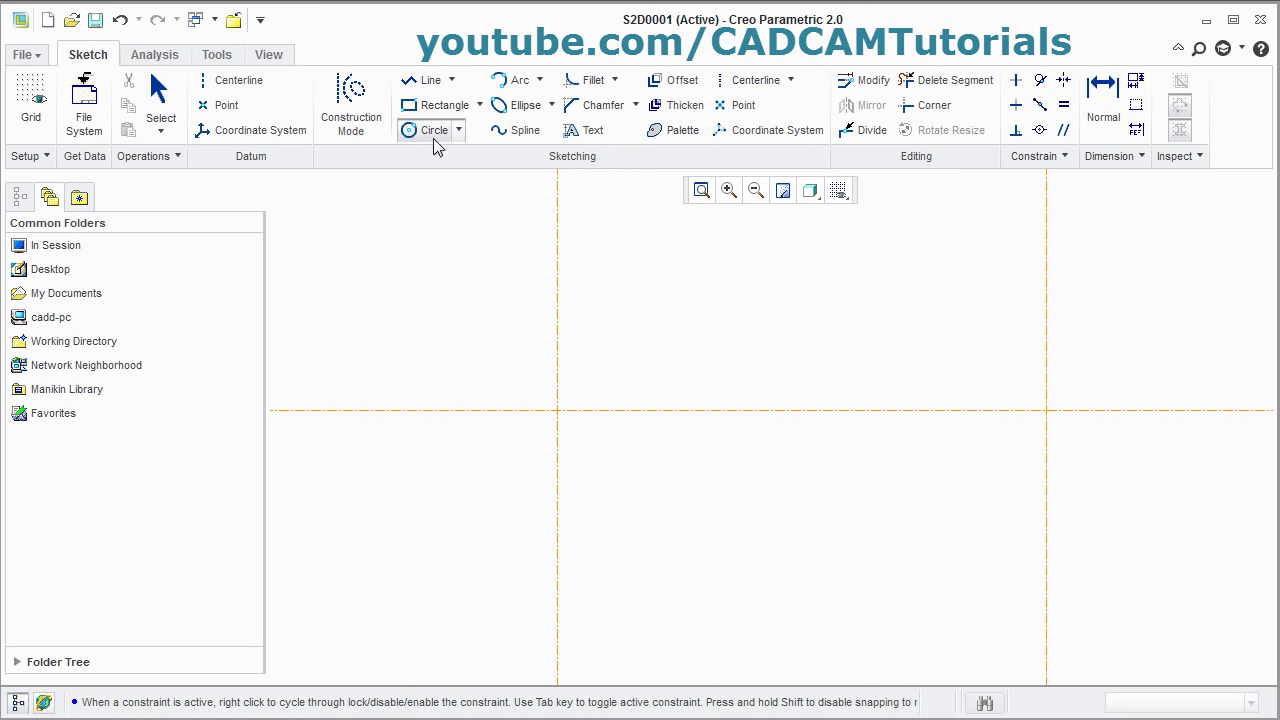
{"action": "left_click", "coordinate": [558, 410]}
{"action": "left_click", "coordinate": [605, 343]}
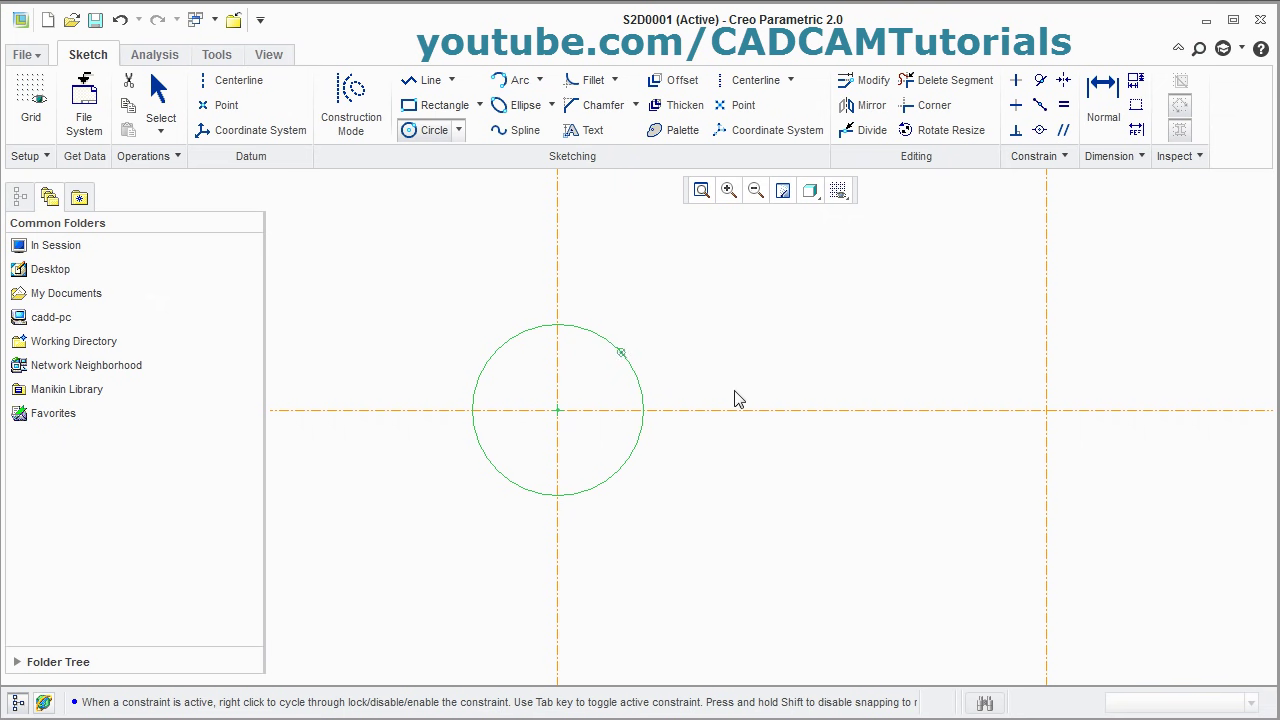
{"action": "left_click", "coordinate": [1046, 410]}
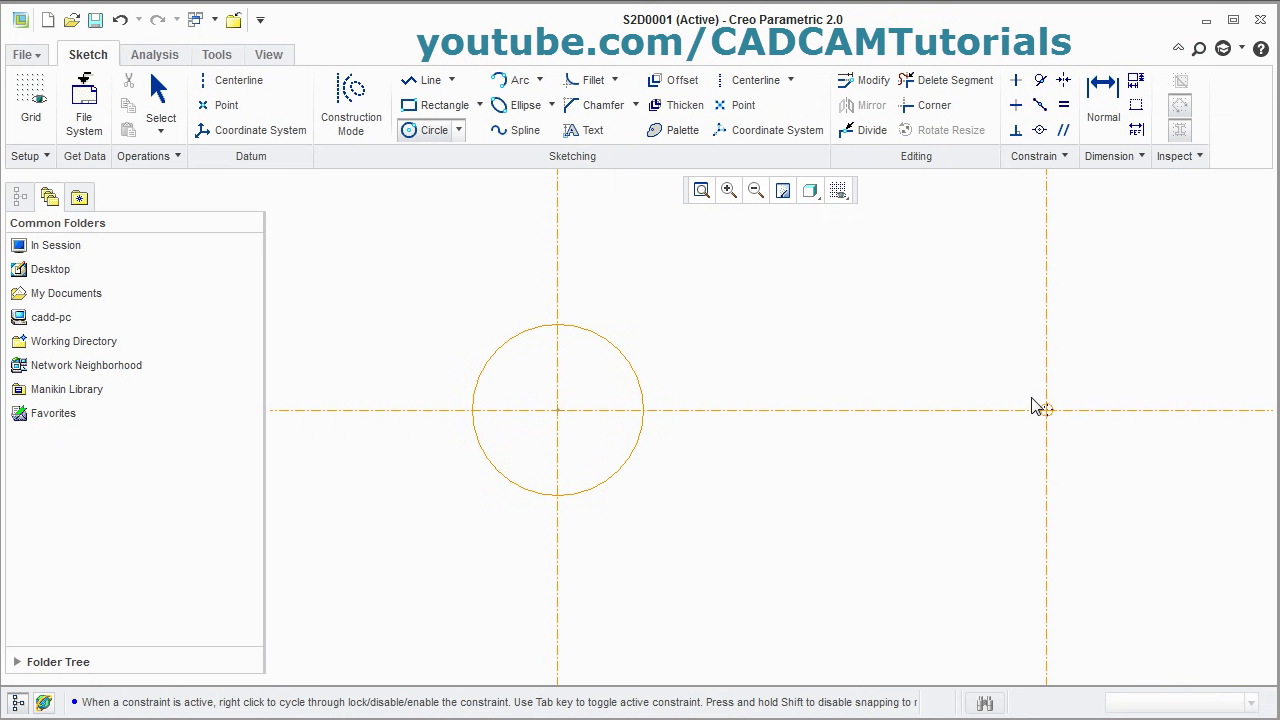
{"action": "left_click", "coordinate": [986, 366]}
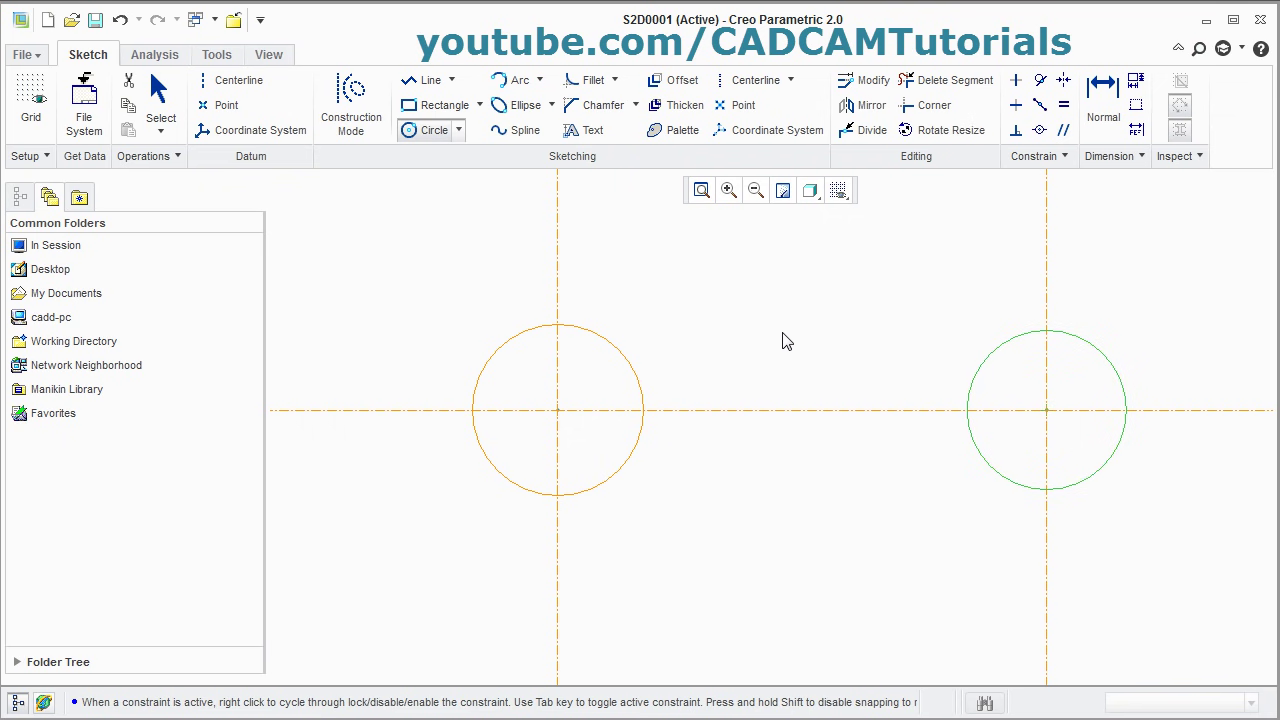
{"action": "middle_click", "coordinate": [670, 334]}
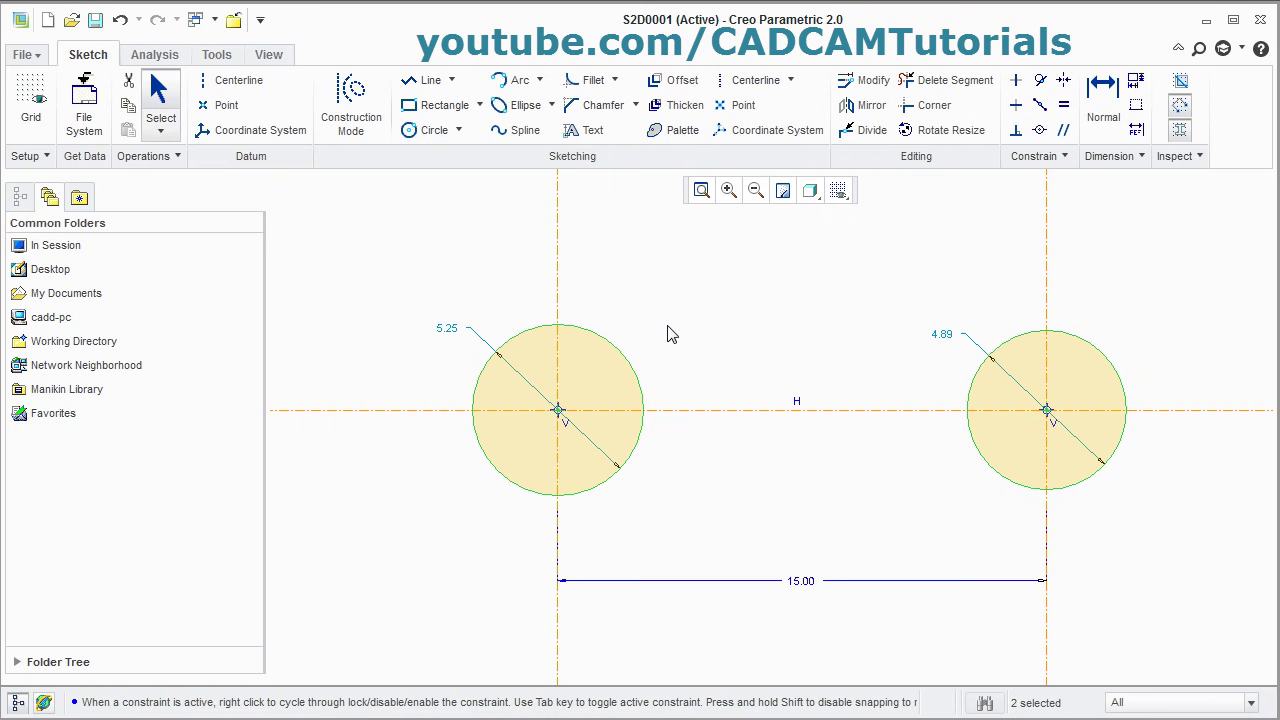
Set the left circle's diameter to 10 and the right circle's to 5.
{"action": "double_click", "coordinate": [448, 332]}
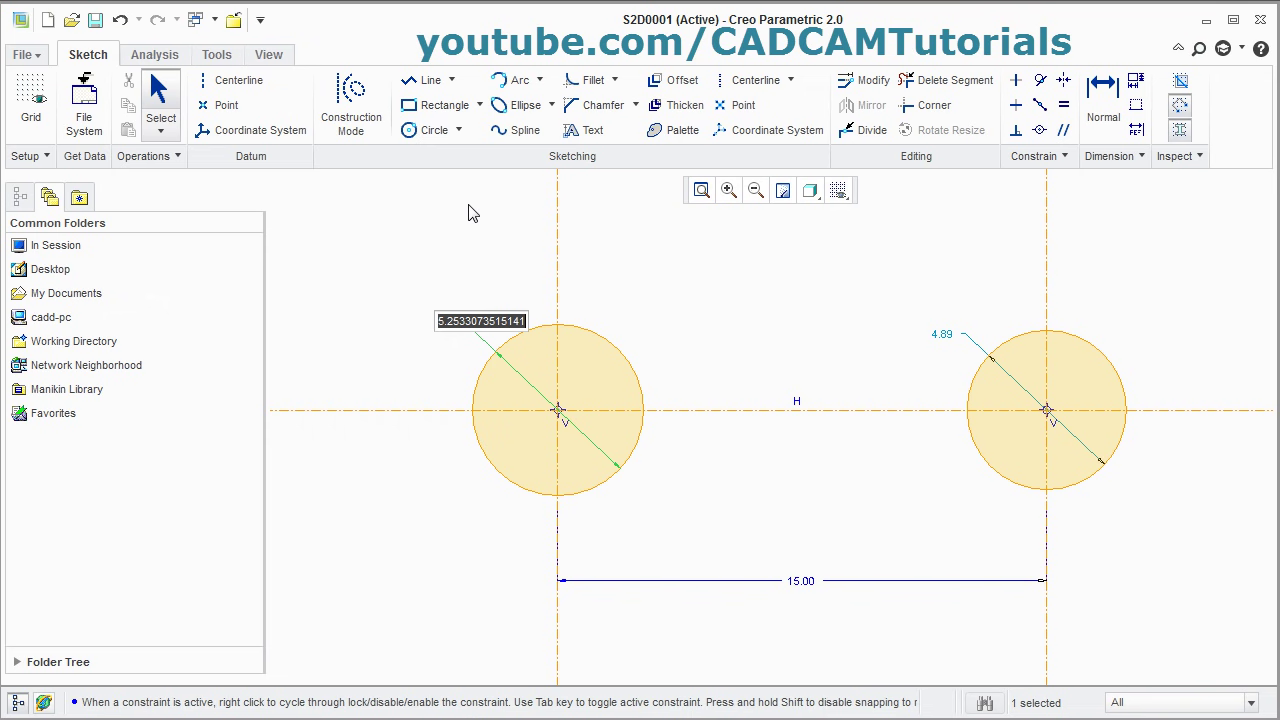
{"action": "type", "text": "10"}
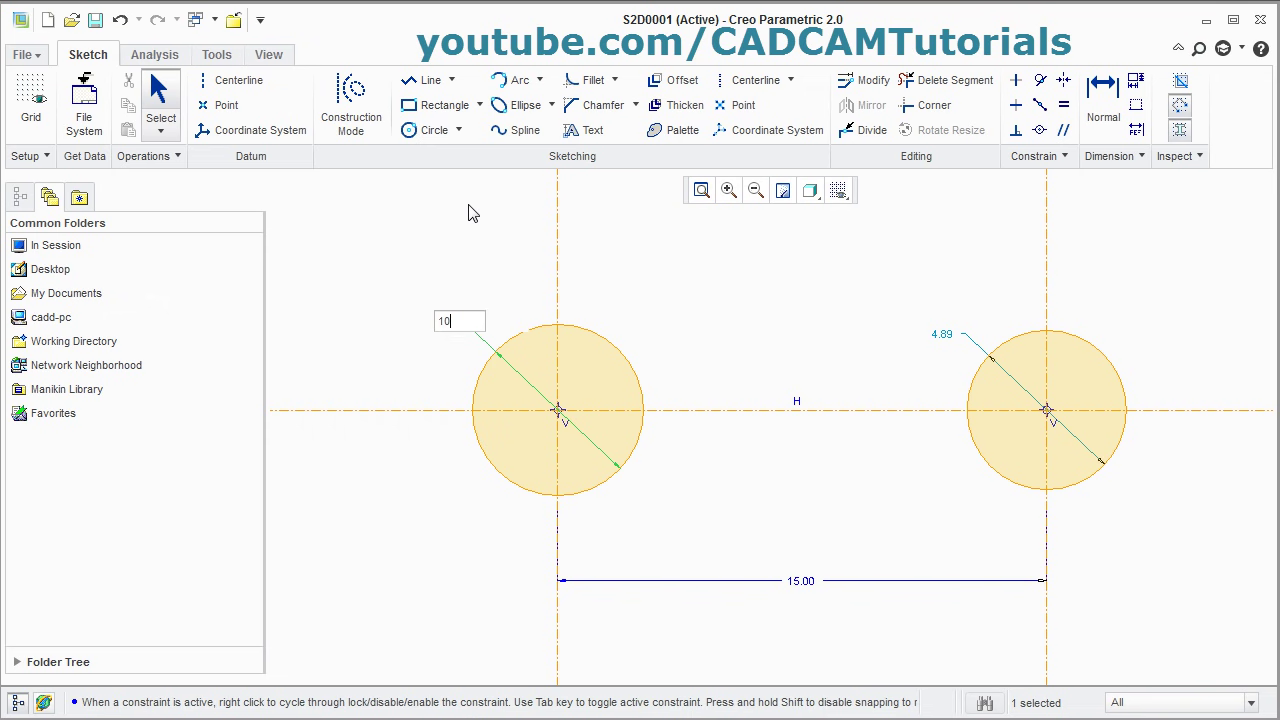
{"action": "key", "text": "Return"}
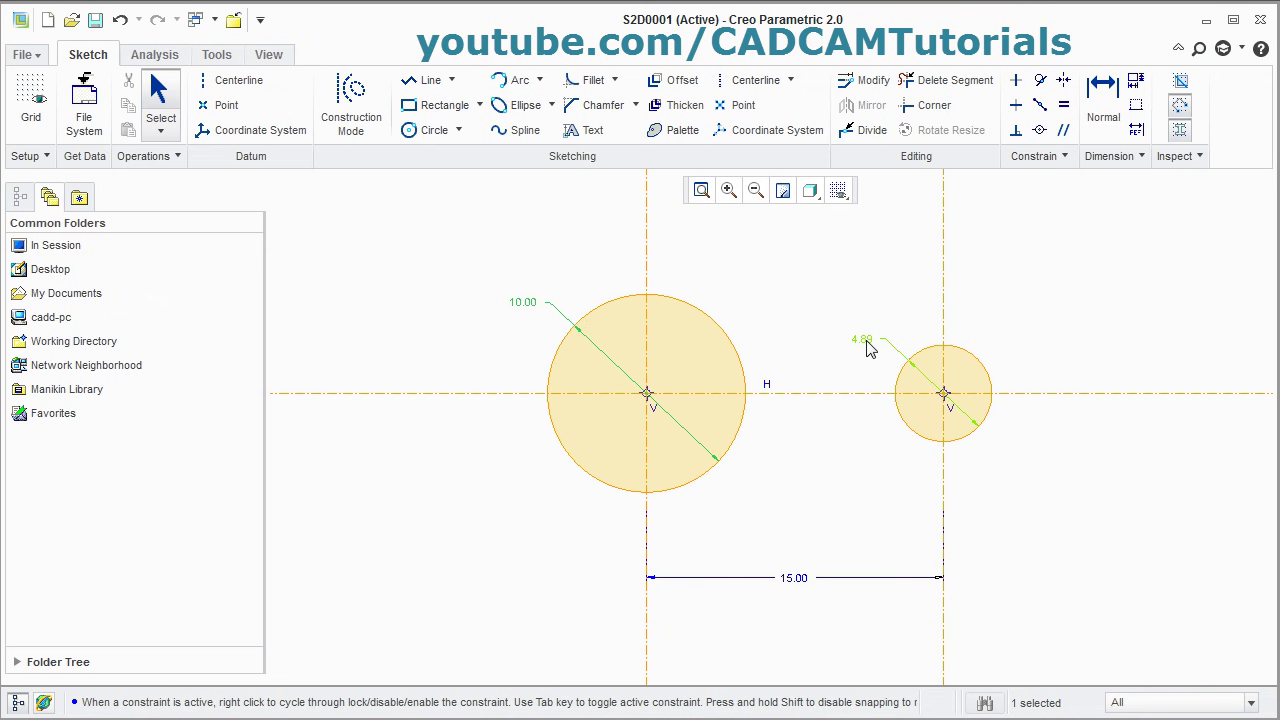
{"action": "double_click", "coordinate": [866, 345]}
{"action": "type", "text": "5"}
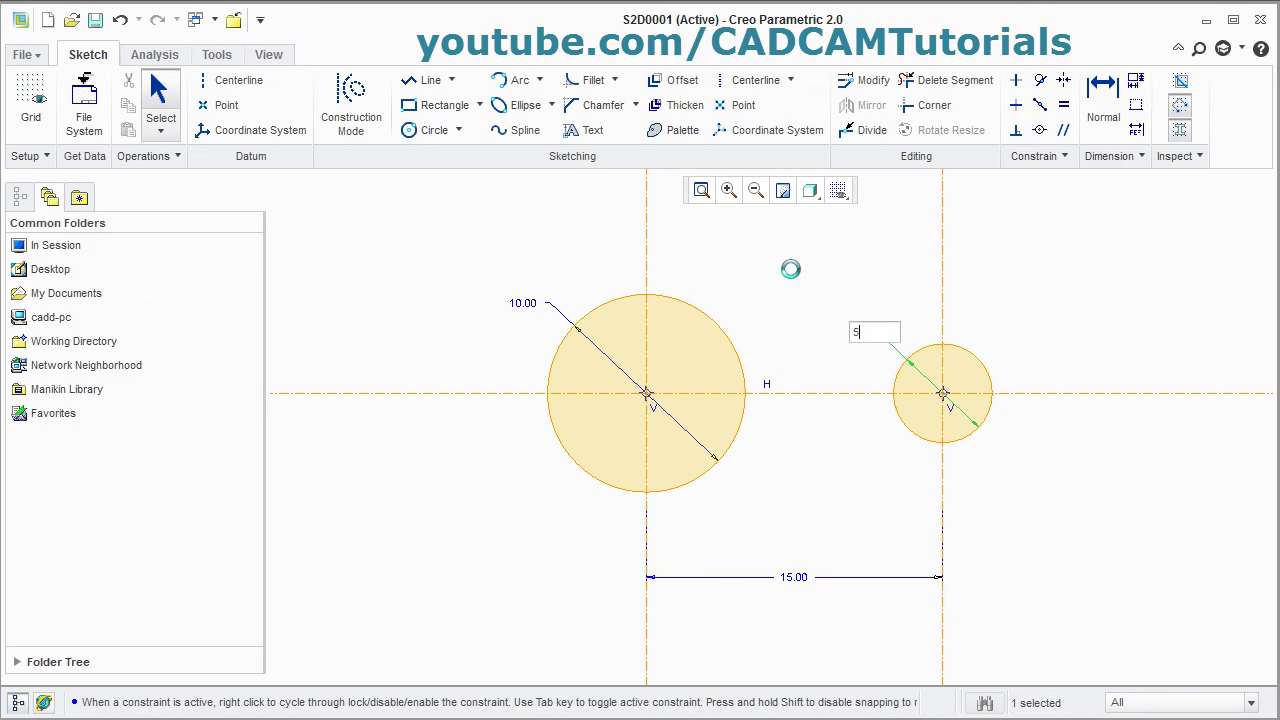
{"action": "key", "text": "Return"}
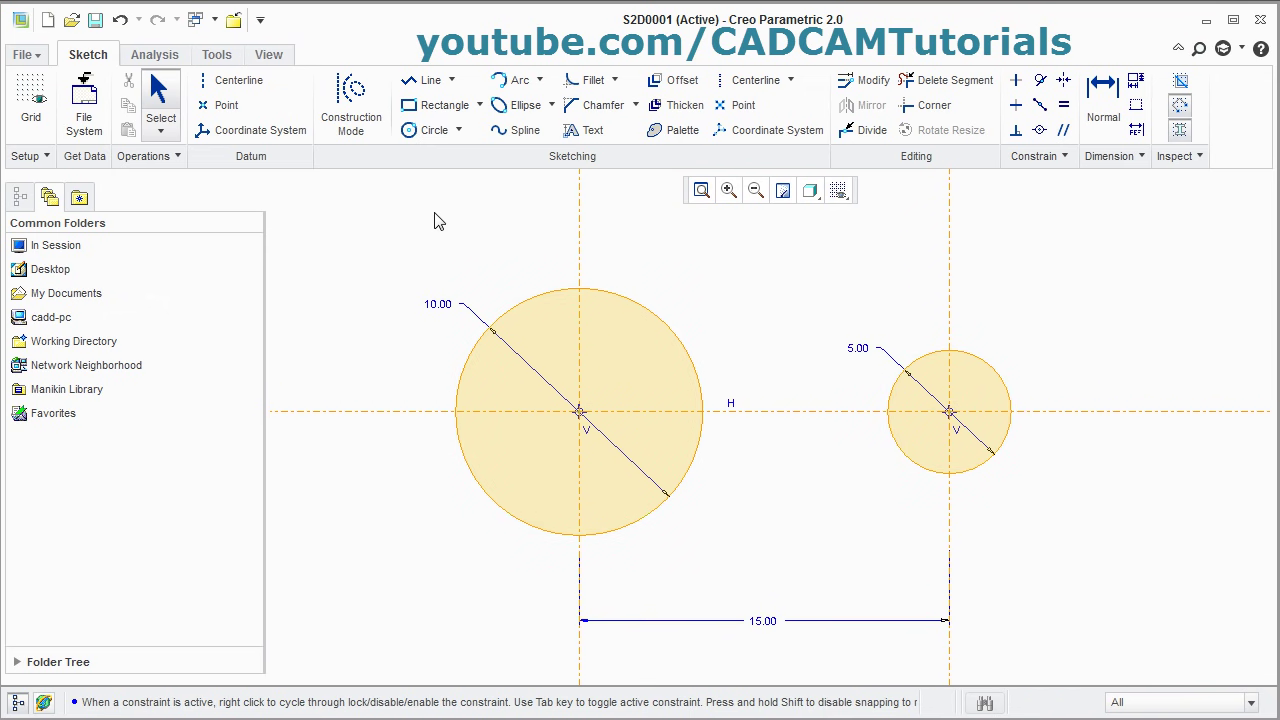
Draw tangent lines linking the tops and bottoms of the 10 and 5 circles.
{"action": "left_click", "coordinate": [452, 81]}
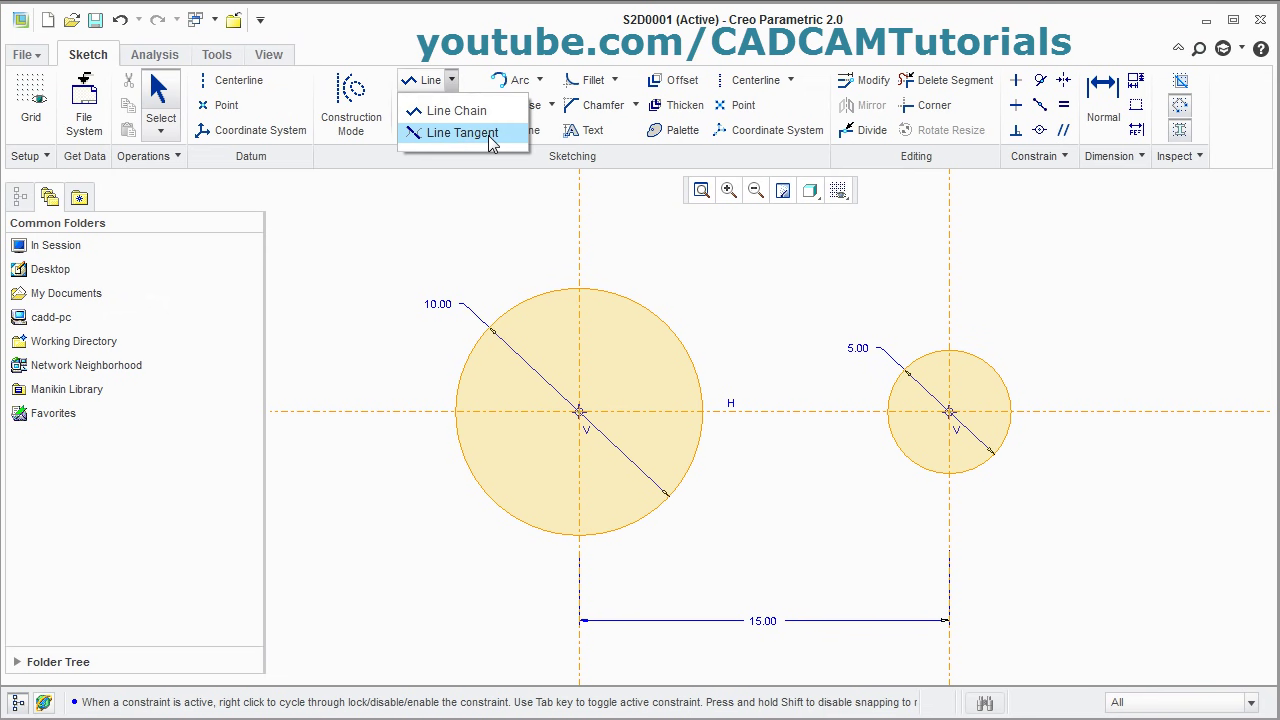
{"action": "left_click", "coordinate": [458, 134]}
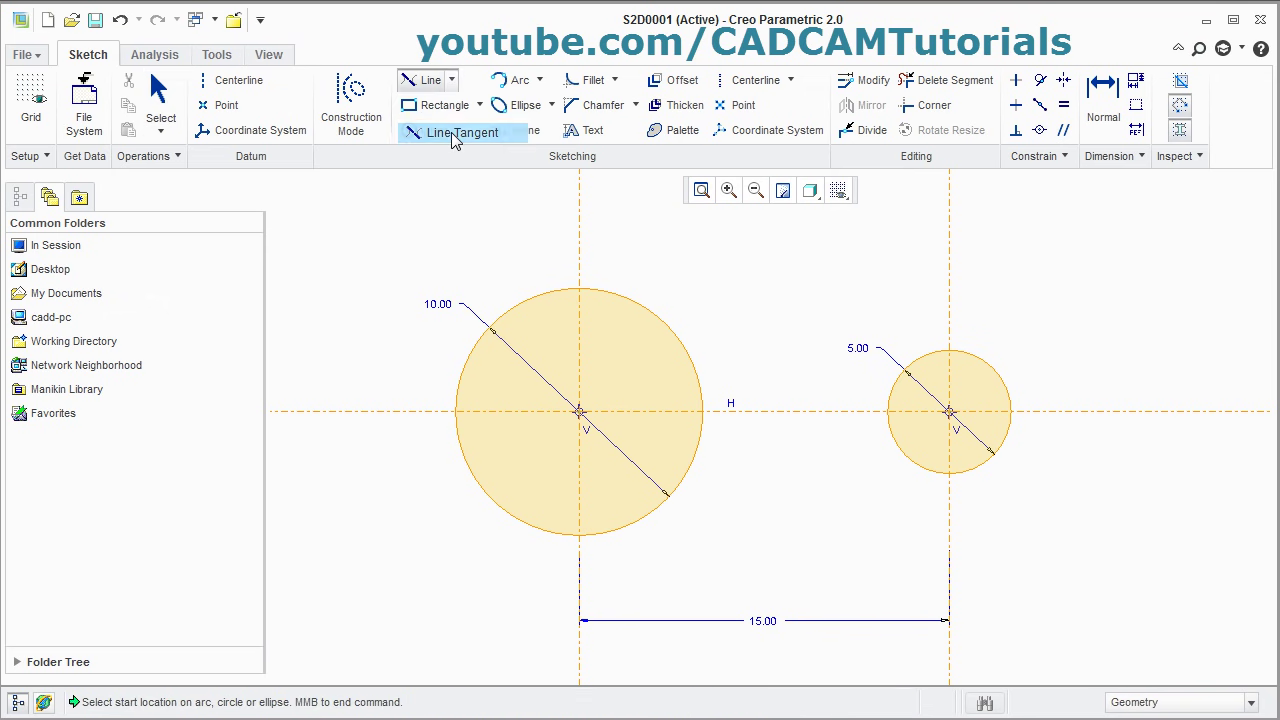
{"action": "left_click", "coordinate": [628, 309]}
{"action": "left_click", "coordinate": [979, 364]}
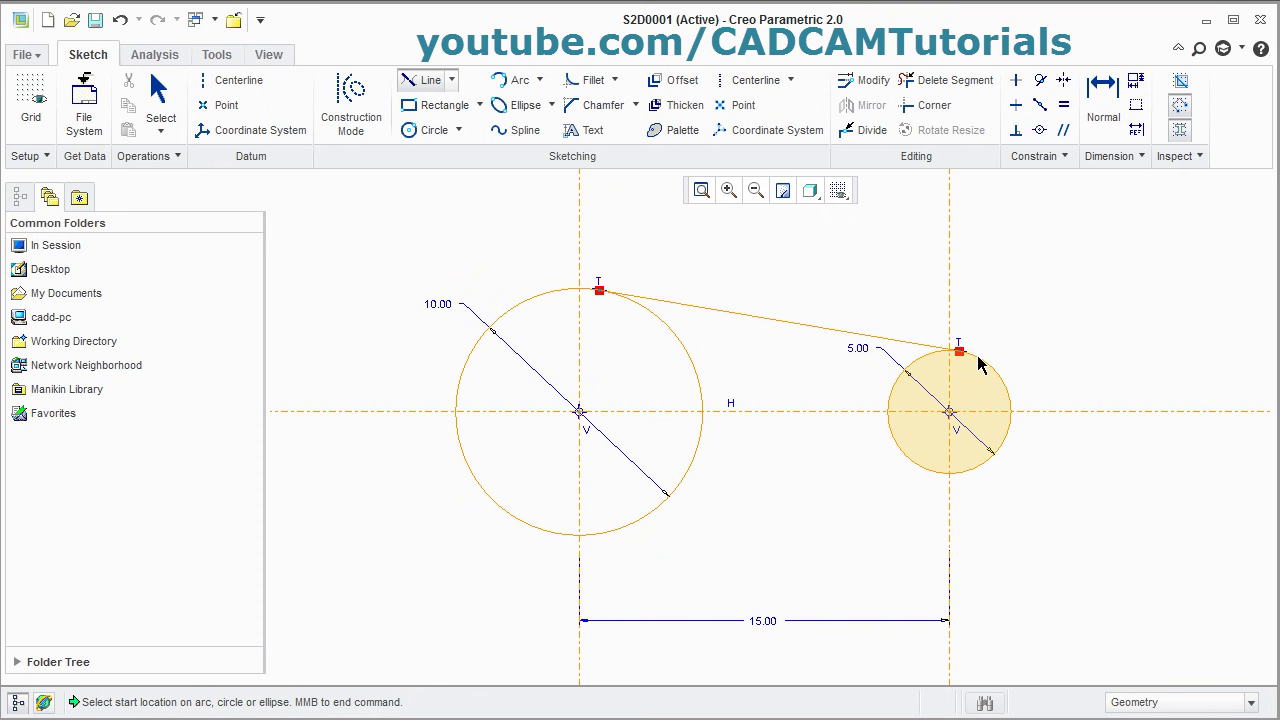
{"action": "left_click", "coordinate": [605, 541]}
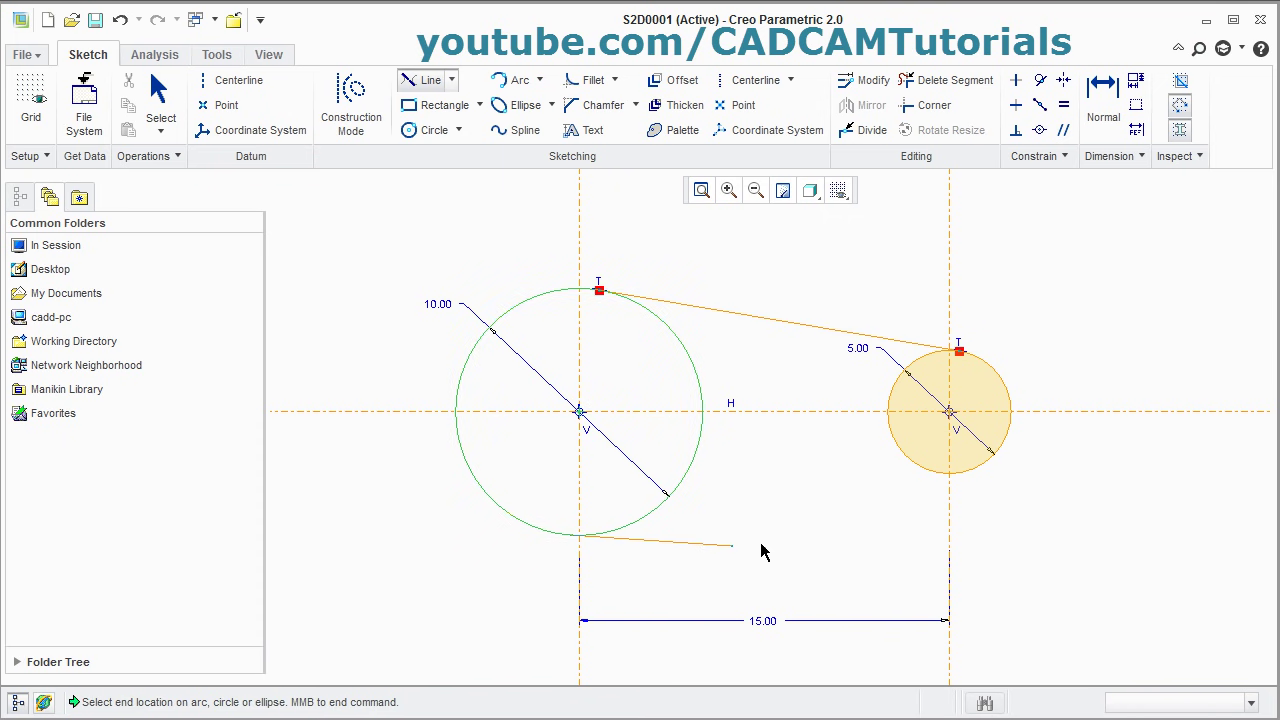
{"action": "left_click", "coordinate": [965, 483]}
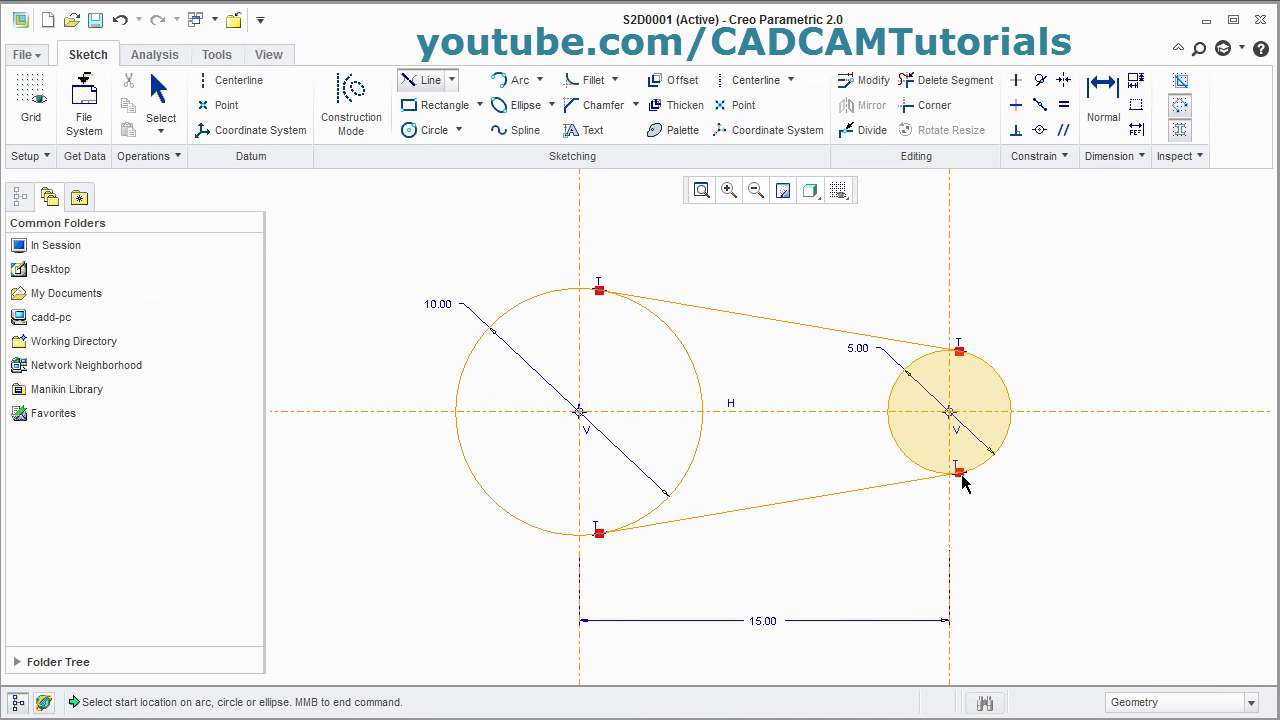
{"action": "middle_click", "coordinate": [762, 552]}
{"action": "left_click", "coordinate": [769, 551]}
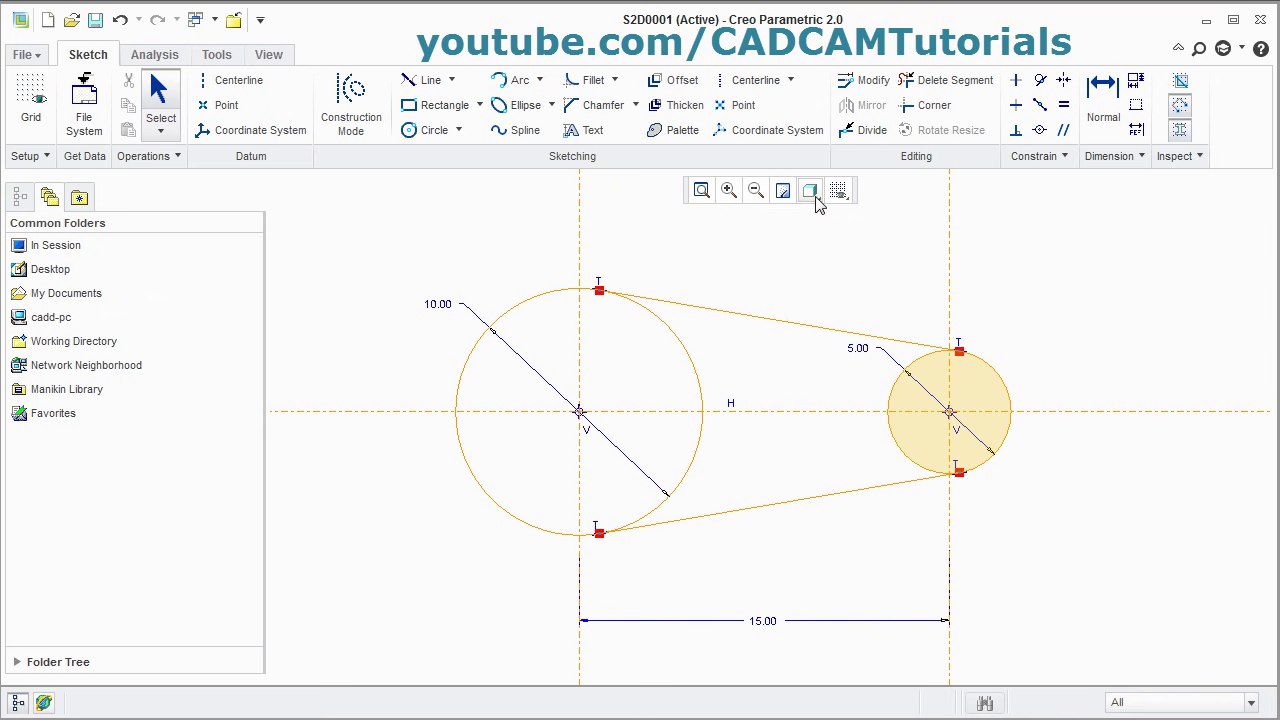
Trim both circles' inner arcs and the lower leftover line segment to close the profile.
{"action": "left_click", "coordinate": [941, 87]}
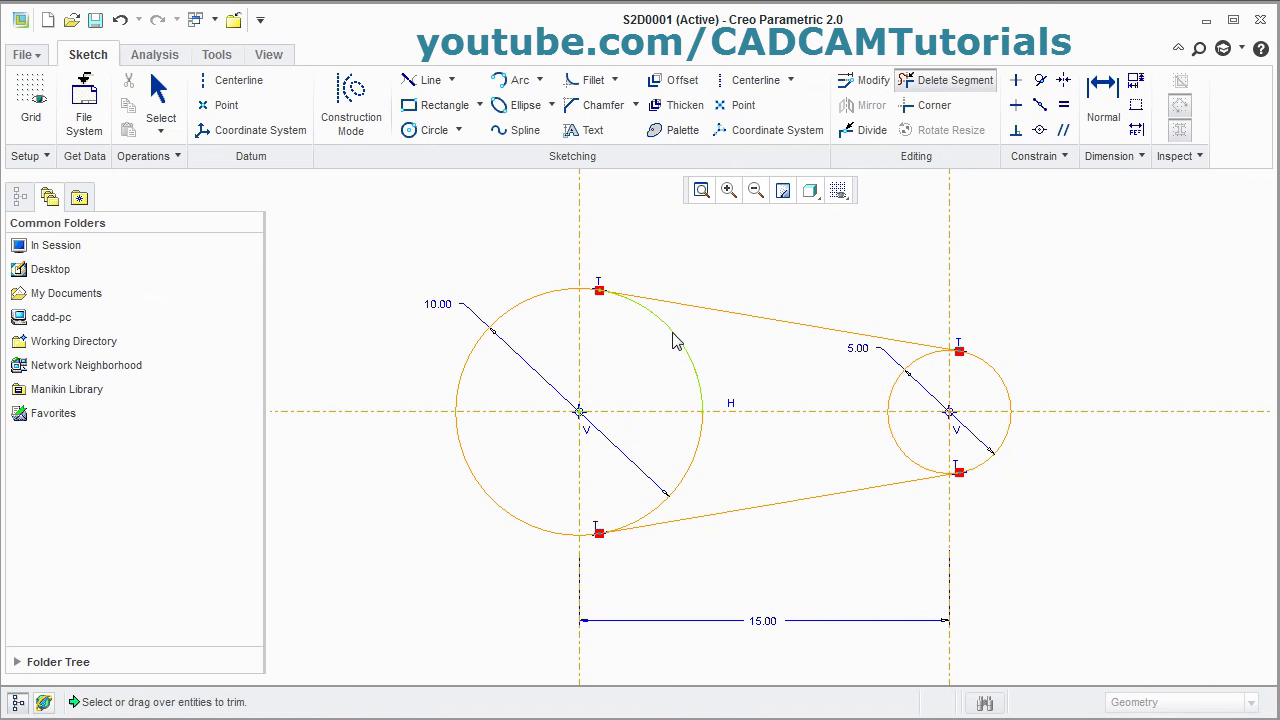
{"action": "left_click", "coordinate": [702, 402]}
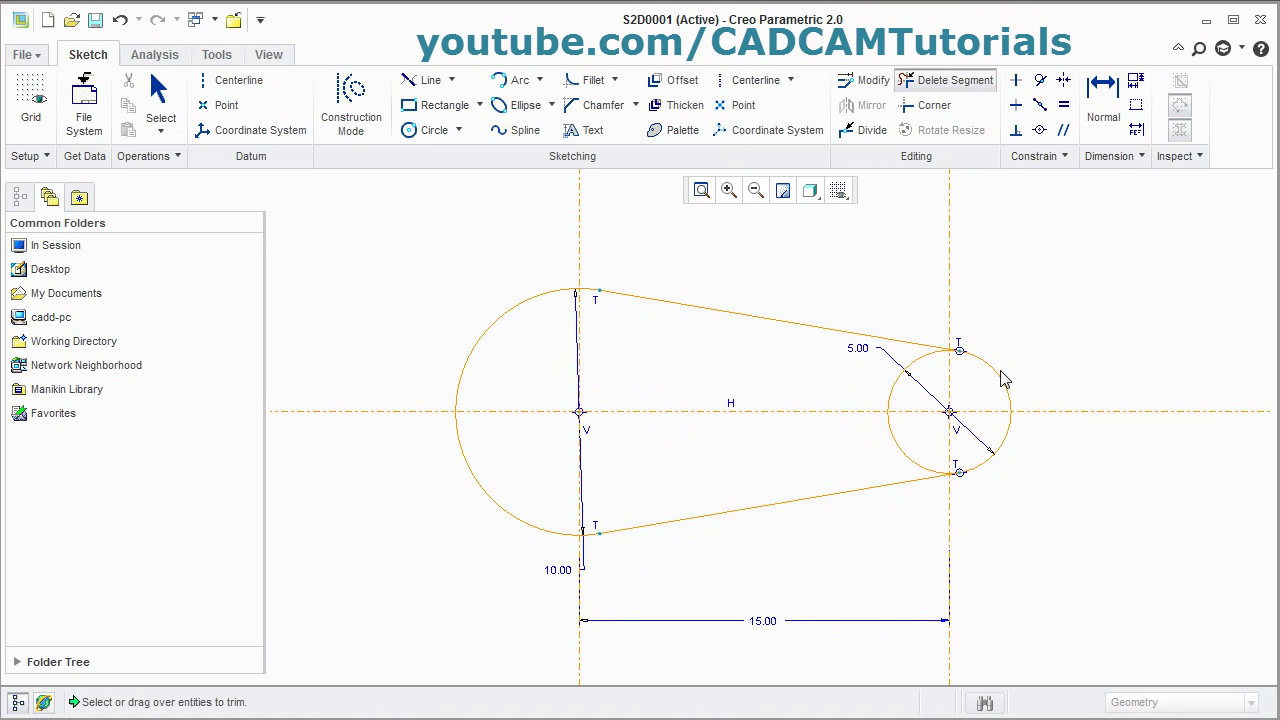
{"action": "left_click", "coordinate": [914, 364]}
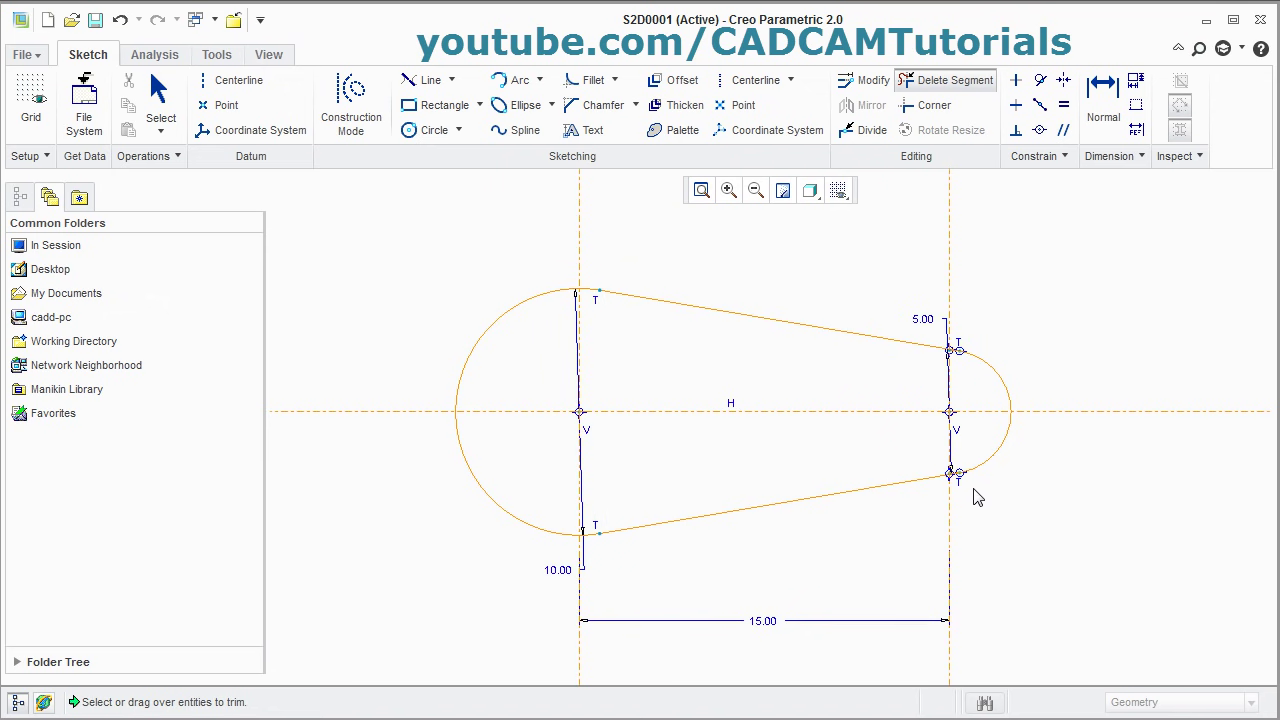
{"action": "scroll", "coordinate": [968, 478], "scroll_direction": "down", "scroll_amount": 2}
{"action": "scroll", "coordinate": [949, 482], "scroll_direction": "down", "scroll_amount": 5}
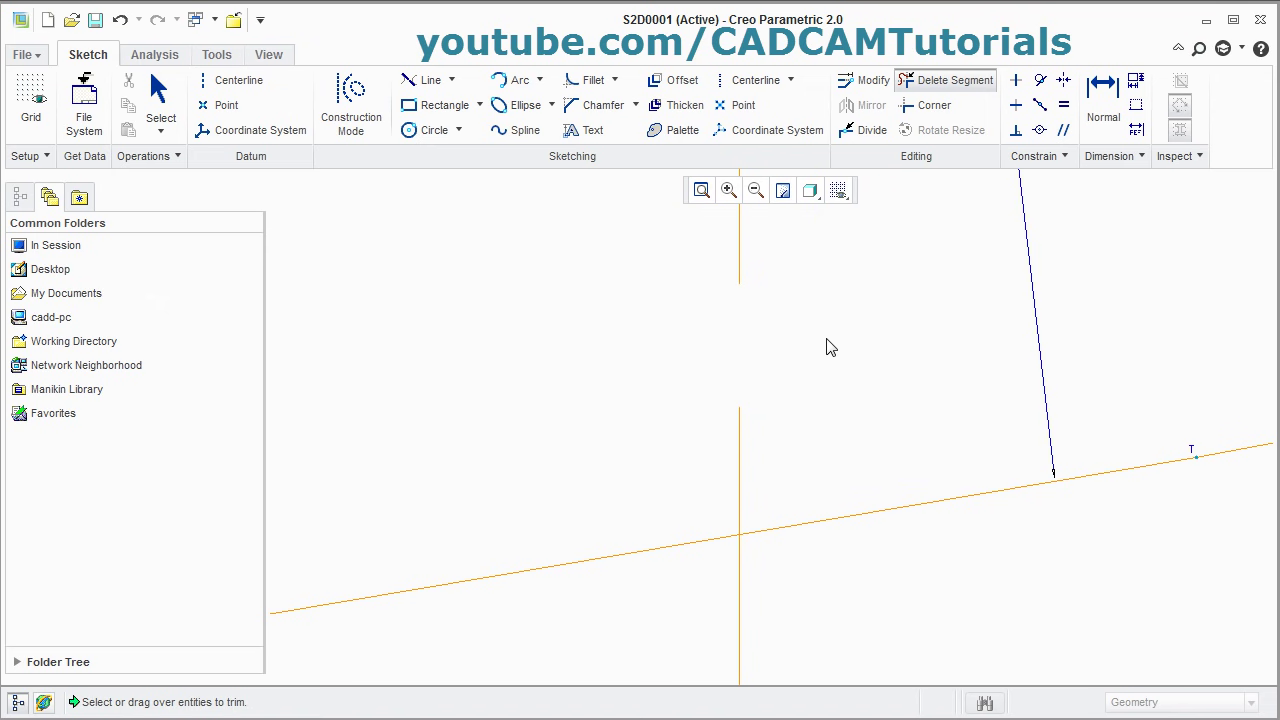
{"action": "left_click", "coordinate": [701, 191]}
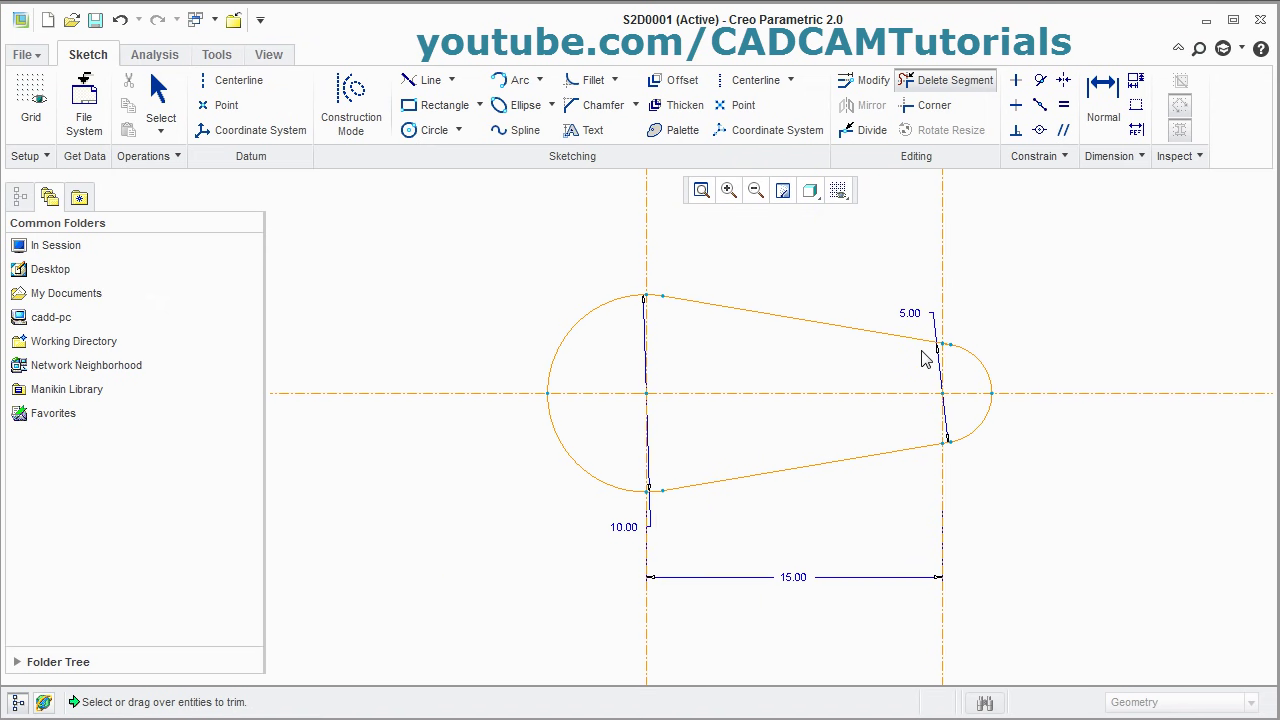
{"action": "scroll", "coordinate": [930, 350], "scroll_direction": "down", "scroll_amount": 4}
{"action": "scroll", "coordinate": [914, 362], "scroll_direction": "down", "scroll_amount": 5}
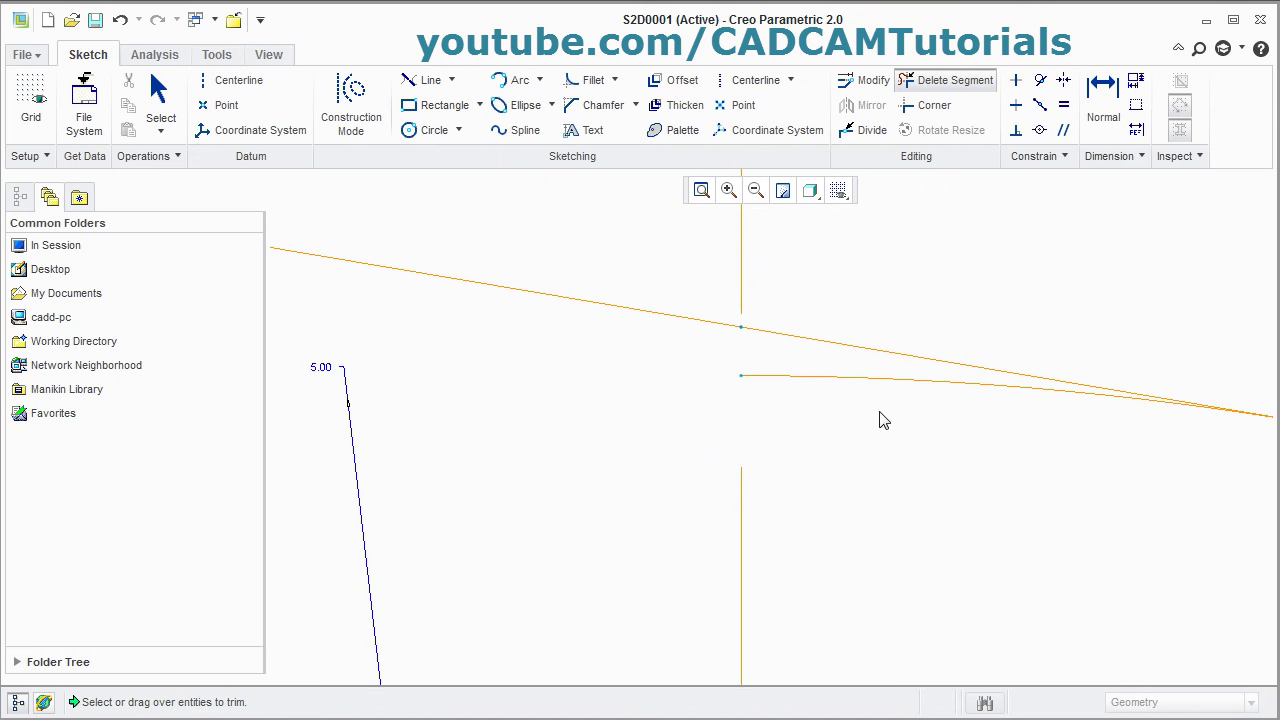
{"action": "left_click", "coordinate": [838, 381]}
{"action": "left_click", "coordinate": [701, 191]}
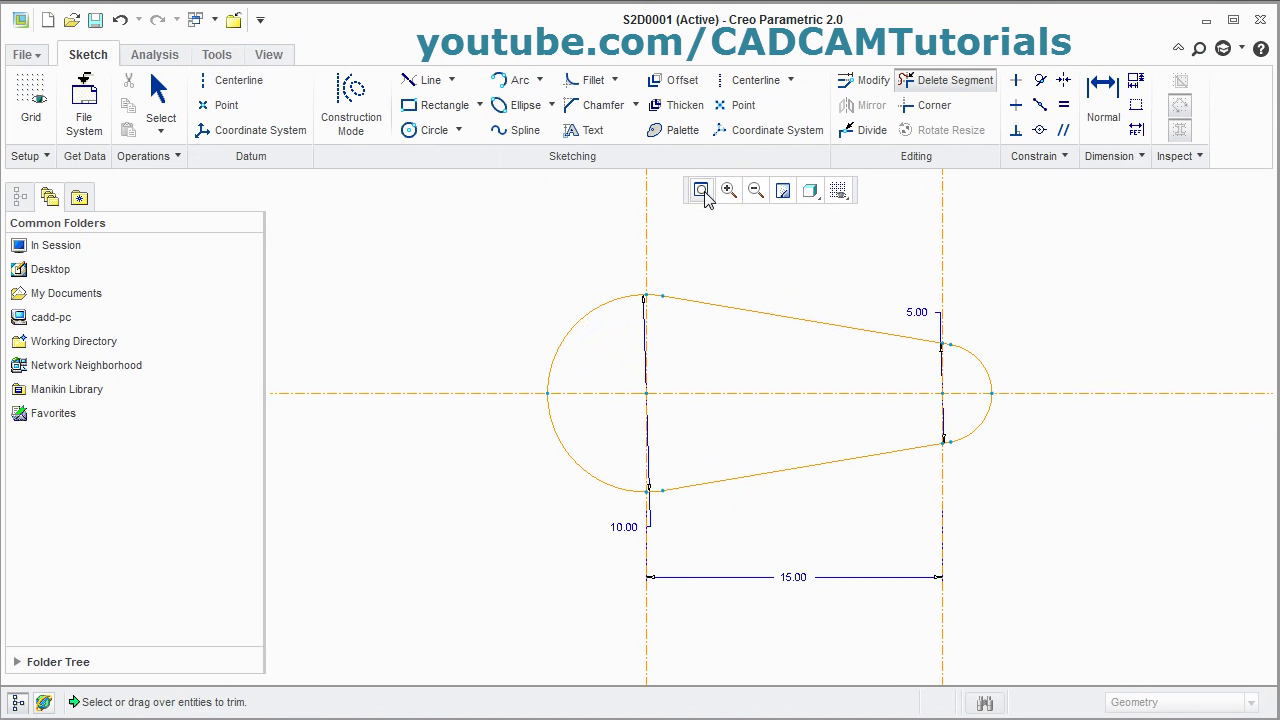
{"action": "middle_click", "coordinate": [694, 404]}
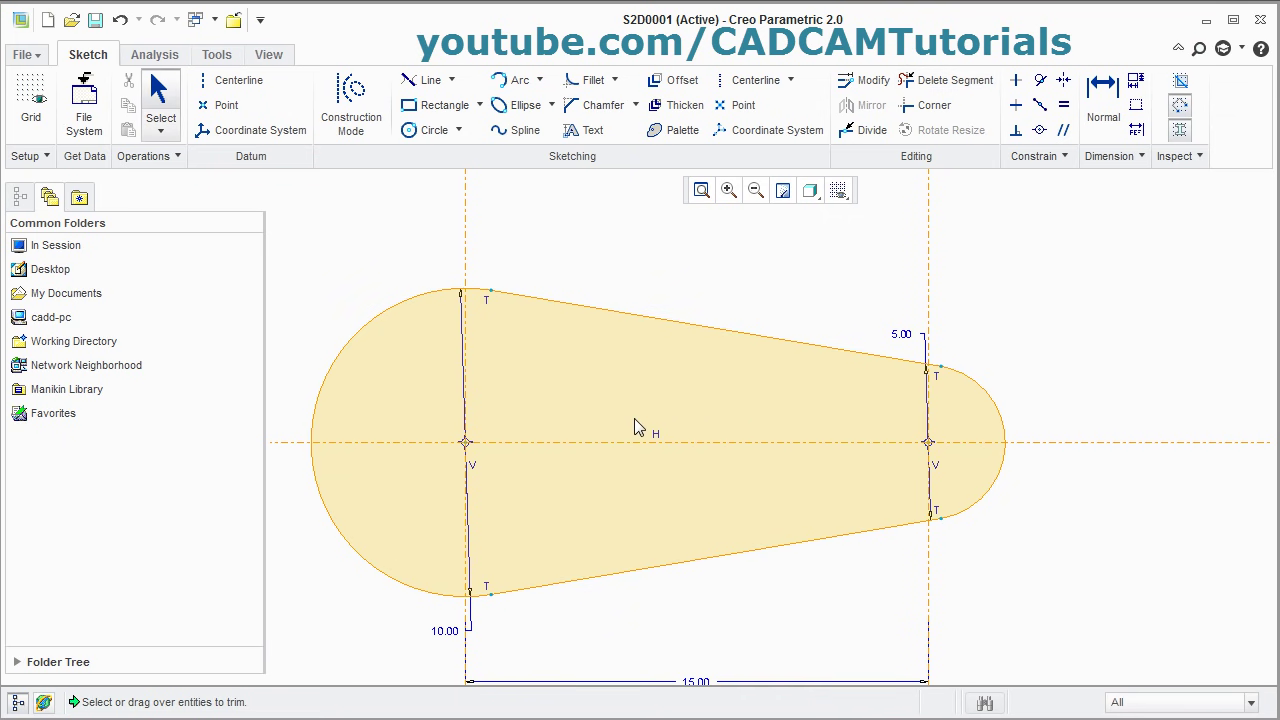
{"action": "left_click", "coordinate": [121, 22]}
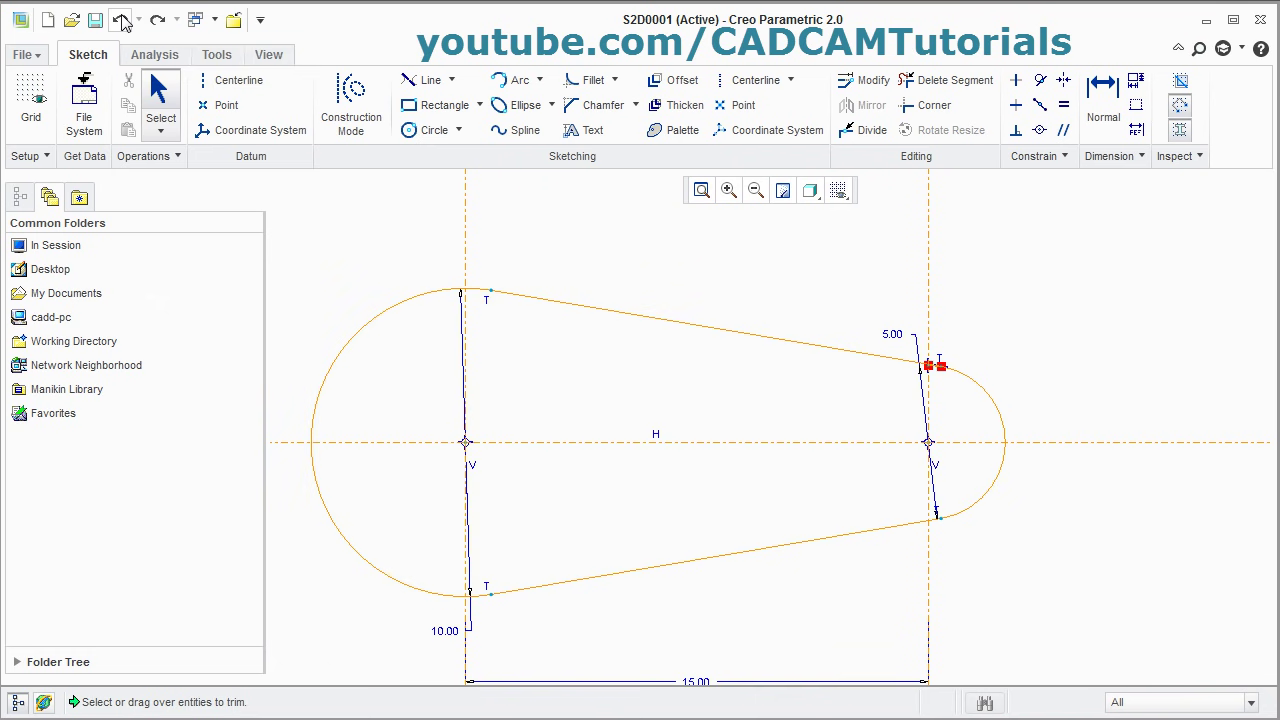
{"action": "left_click", "coordinate": [121, 22]}
{"action": "left_click", "coordinate": [121, 22]}
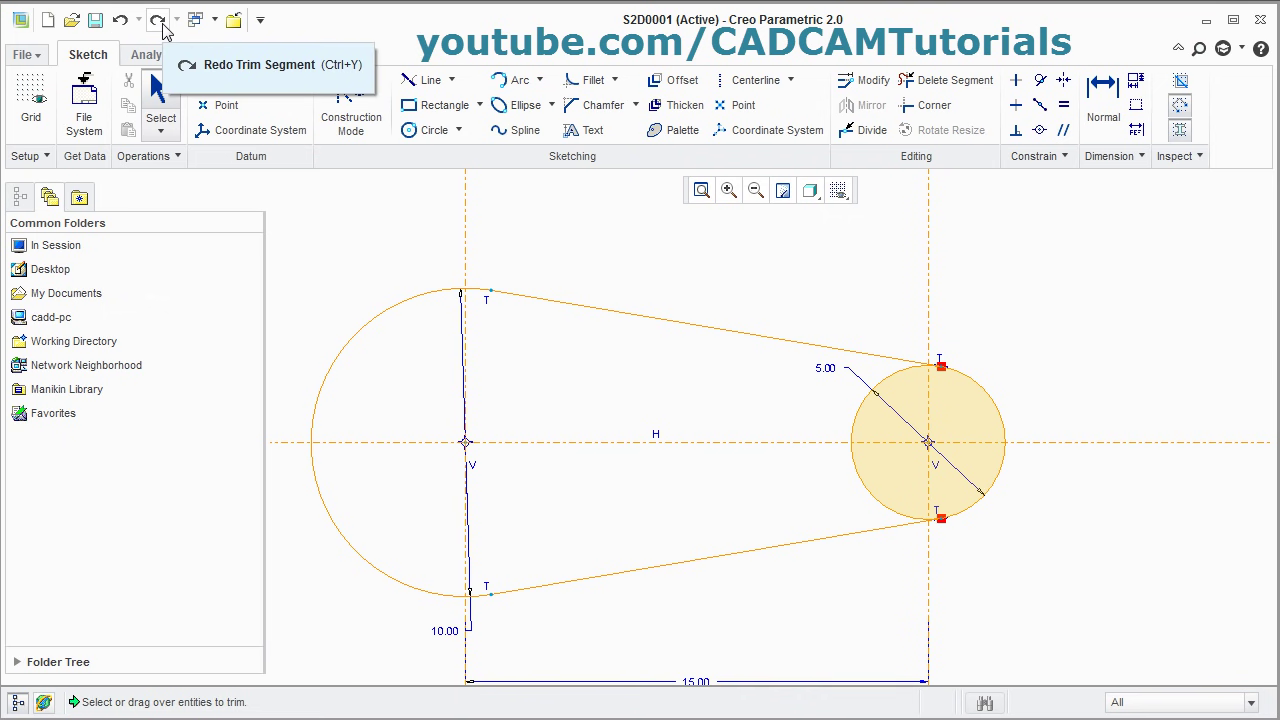
{"action": "left_click", "coordinate": [158, 20]}
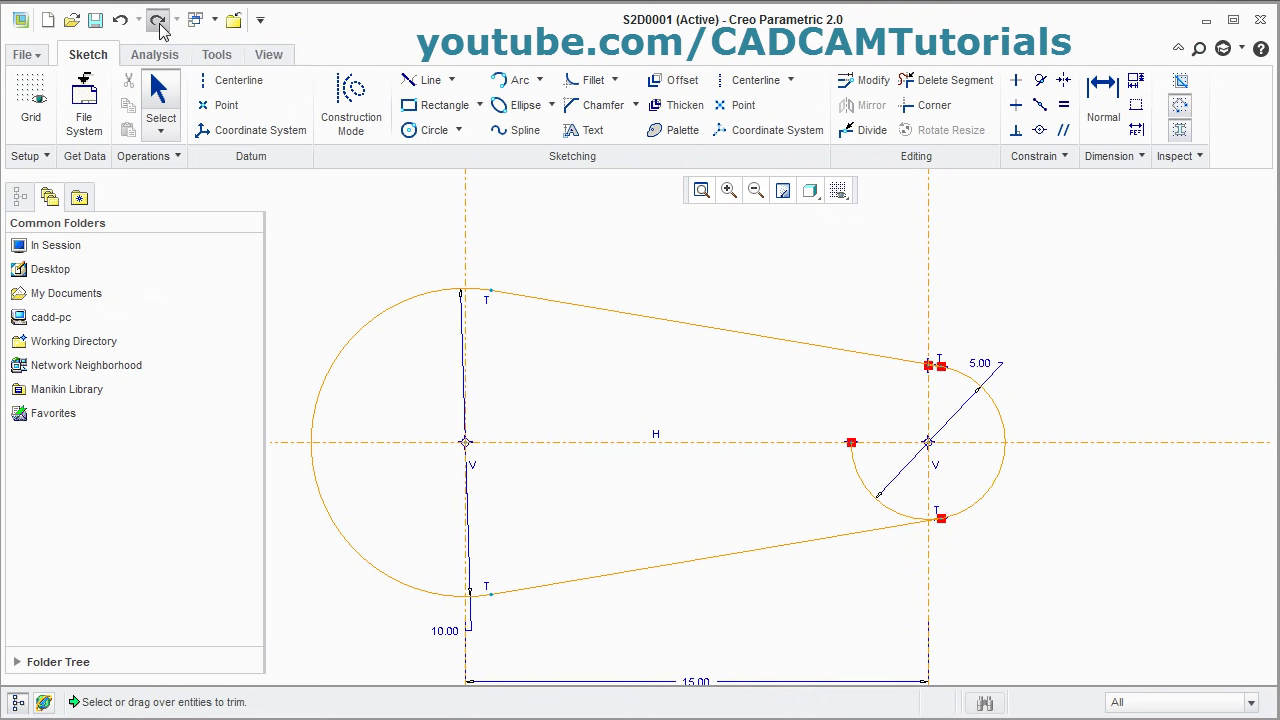
{"action": "left_click", "coordinate": [158, 20]}
{"action": "left_click", "coordinate": [158, 20]}
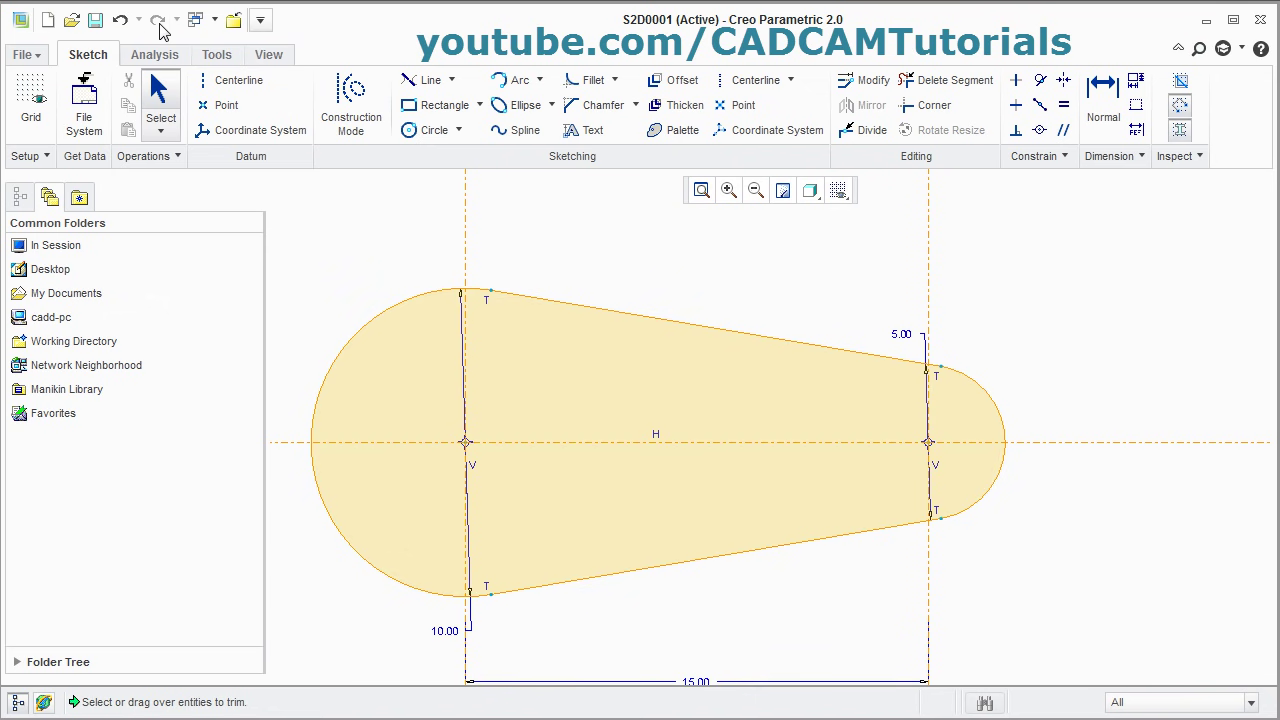
Erase all lines, arcs and dimensions of the tangent-line profile.
{"action": "left_click", "coordinate": [960, 88]}
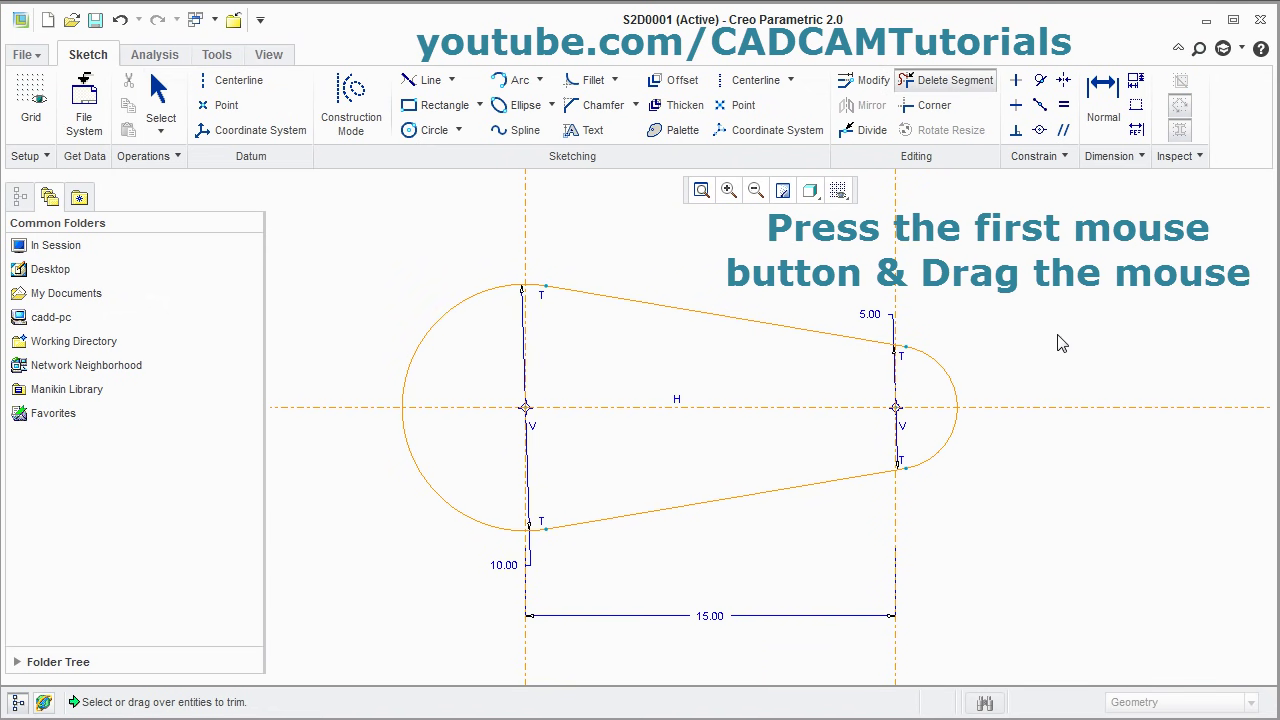
{"action": "mouse_move", "coordinate": [1022, 366]}
{"action": "left_mouse_down"}
{"action": "mouse_move", "coordinate": [954, 385]}
{"action": "mouse_move", "coordinate": [823, 363]}
{"action": "mouse_move", "coordinate": [624, 290]}
{"action": "mouse_move", "coordinate": [419, 320]}
{"action": "mouse_move", "coordinate": [591, 498]}
{"action": "mouse_move", "coordinate": [753, 528]}
{"action": "mouse_move", "coordinate": [1026, 493]}
{"action": "mouse_move", "coordinate": [833, 363]}
{"action": "mouse_move", "coordinate": [749, 284]}
{"action": "mouse_move", "coordinate": [461, 470]}
{"action": "mouse_move", "coordinate": [679, 529]}
{"action": "mouse_move", "coordinate": [1003, 511]}
{"action": "left_mouse_up"}
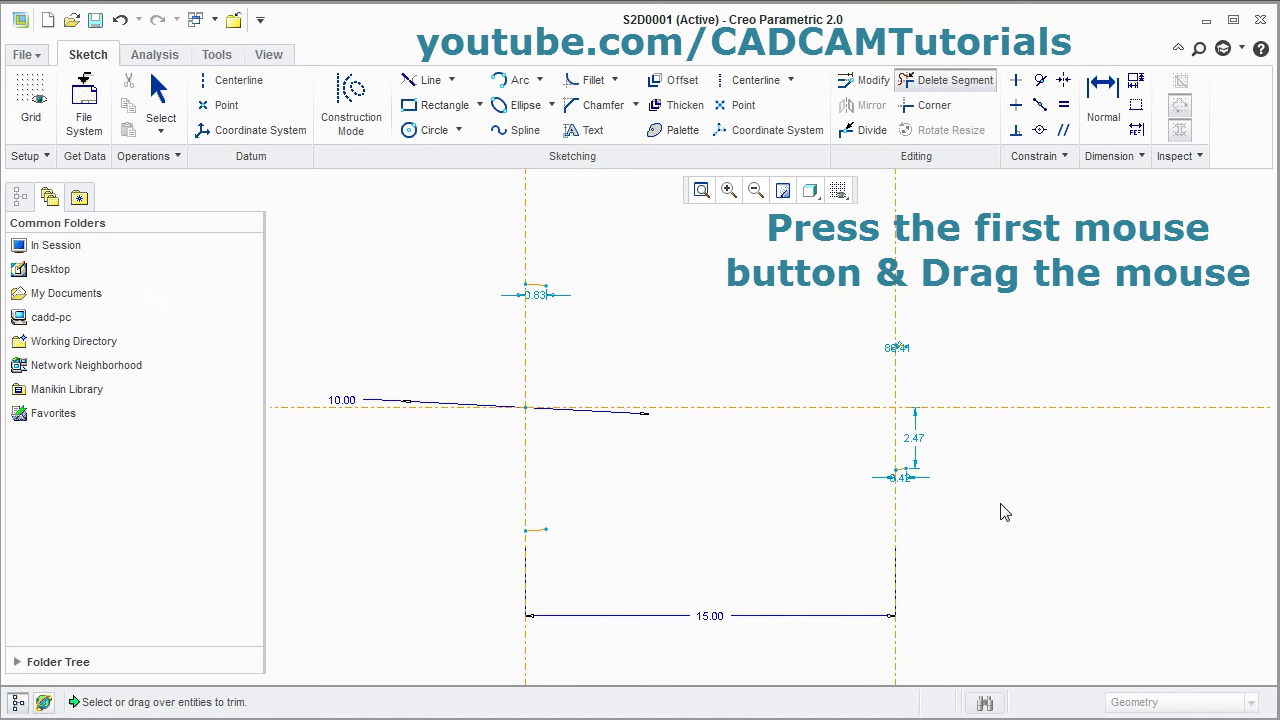
{"action": "mouse_move", "coordinate": [547, 262]}
{"action": "left_mouse_down"}
{"action": "mouse_move", "coordinate": [537, 287]}
{"action": "mouse_move", "coordinate": [760, 303]}
{"action": "mouse_move", "coordinate": [919, 356]}
{"action": "mouse_move", "coordinate": [898, 368]}
{"action": "mouse_move", "coordinate": [911, 497]}
{"action": "mouse_move", "coordinate": [885, 495]}
{"action": "left_mouse_up"}
{"action": "mouse_move", "coordinate": [500, 566]}
{"action": "left_mouse_down"}
{"action": "mouse_move", "coordinate": [520, 546]}
{"action": "mouse_move", "coordinate": [540, 620]}
{"action": "left_mouse_up"}
{"action": "middle_click", "coordinate": [897, 474]}
Delete the right vertical centerline, leaving a single vertical centerline.
{"action": "left_click", "coordinate": [897, 474]}
{"action": "key", "text": "Delete"}
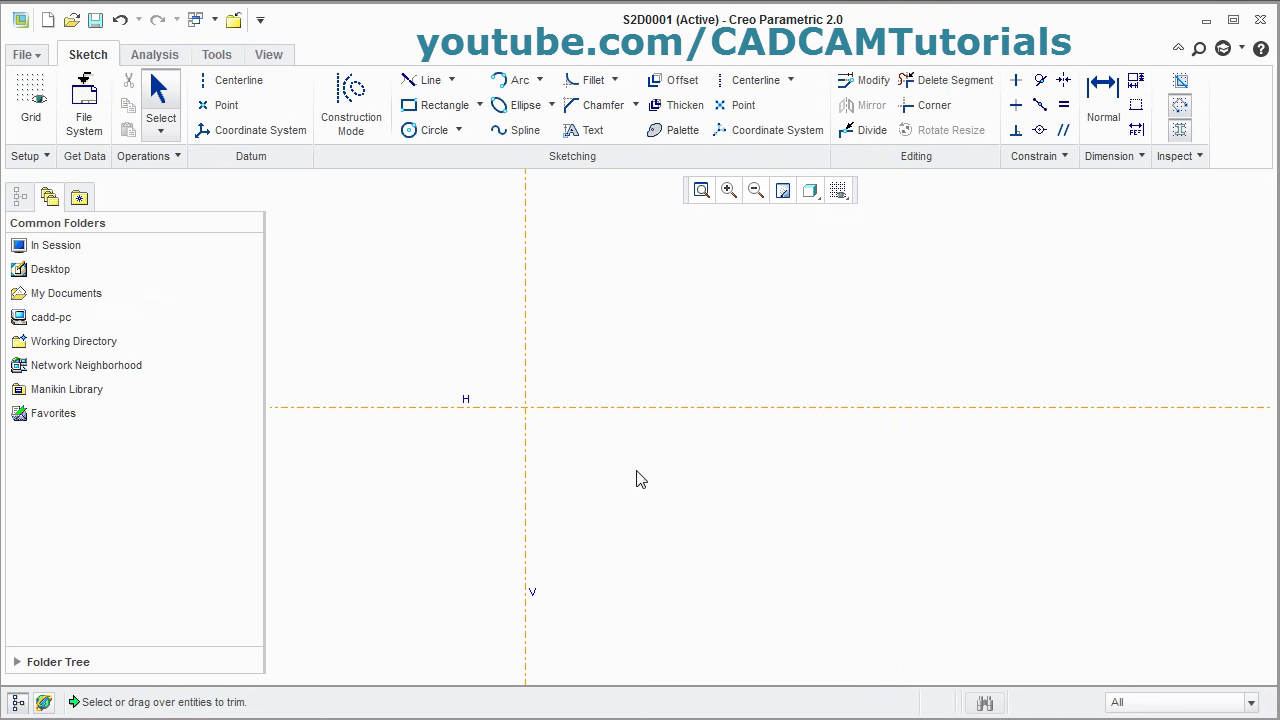
{"action": "middle_click_drag", "start_coordinate": [437, 420], "coordinate": [602, 466]}
{"action": "left_click", "coordinate": [551, 105]}
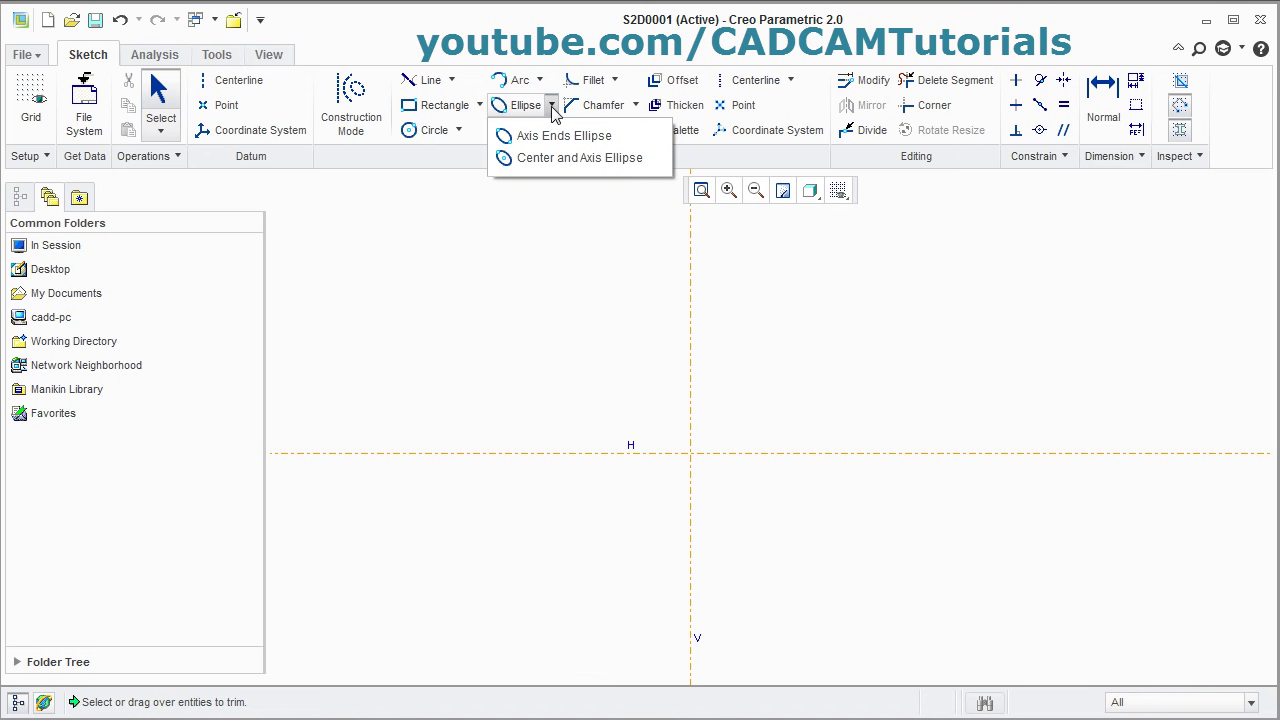
Draw a center-and-axis ellipse centred on the sketch origin along the horizontal centerline.
{"action": "left_click", "coordinate": [522, 160]}
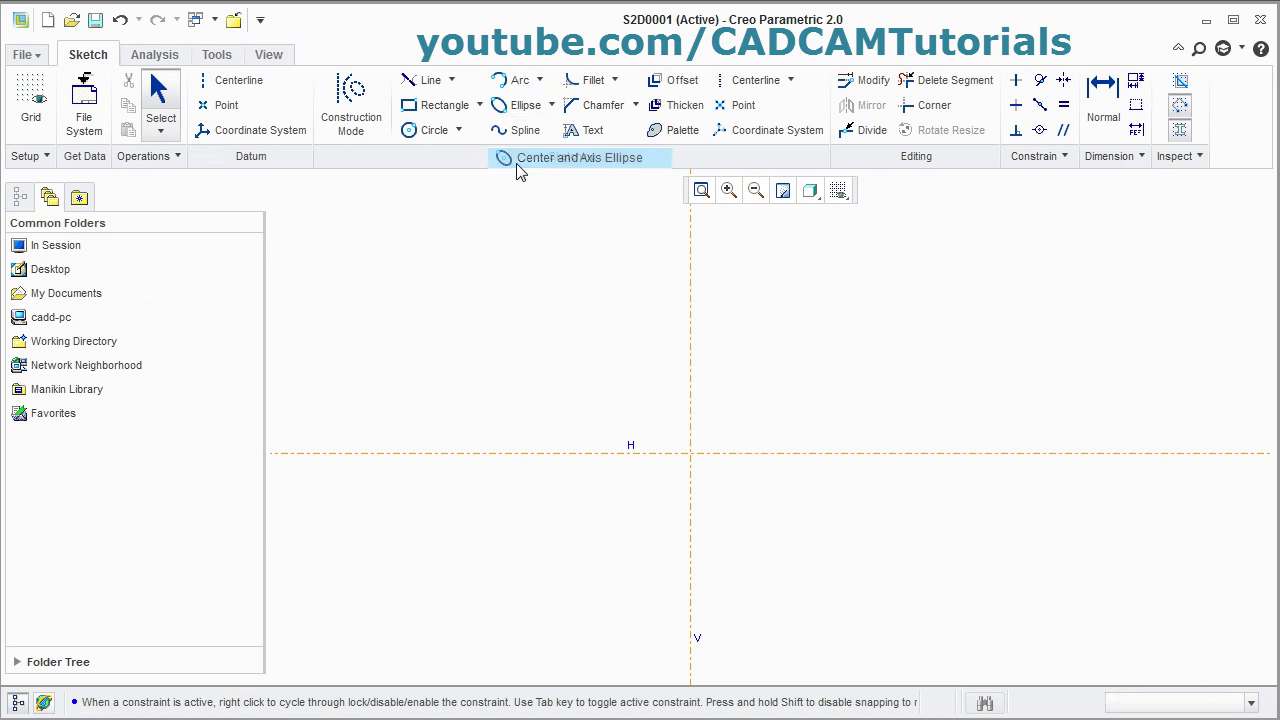
{"action": "left_click", "coordinate": [690, 454]}
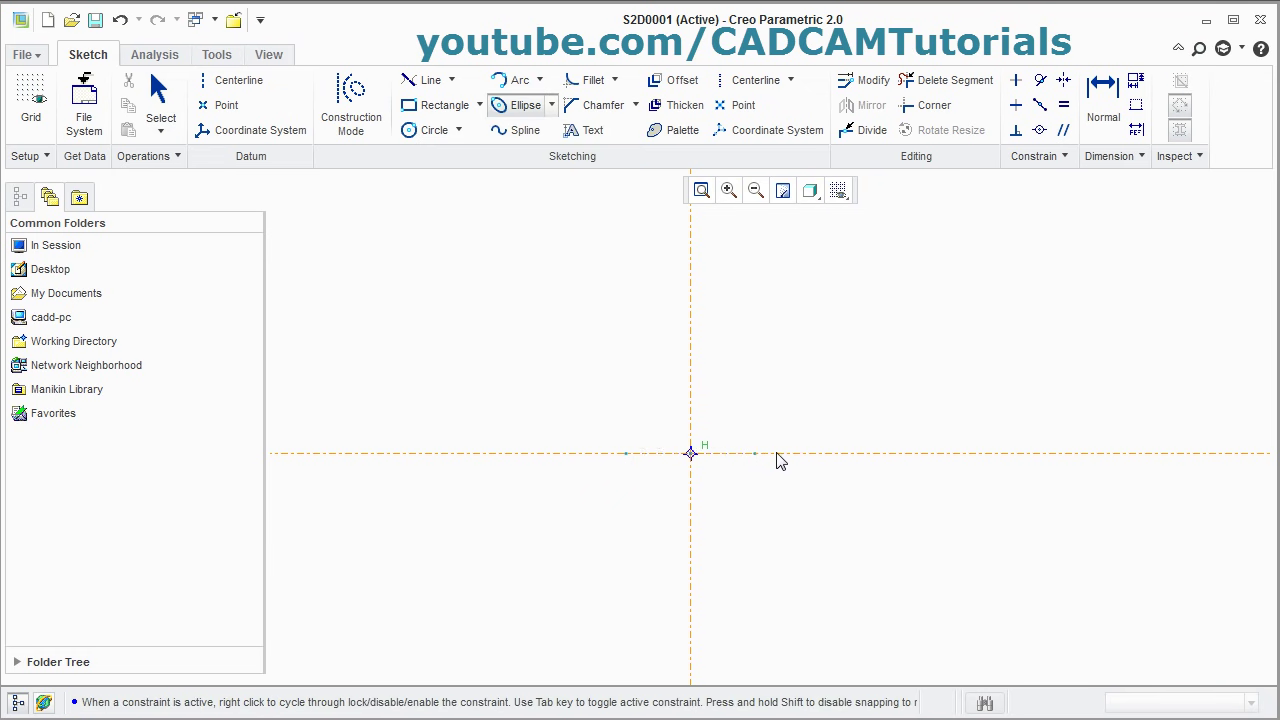
{"action": "left_click", "coordinate": [908, 454]}
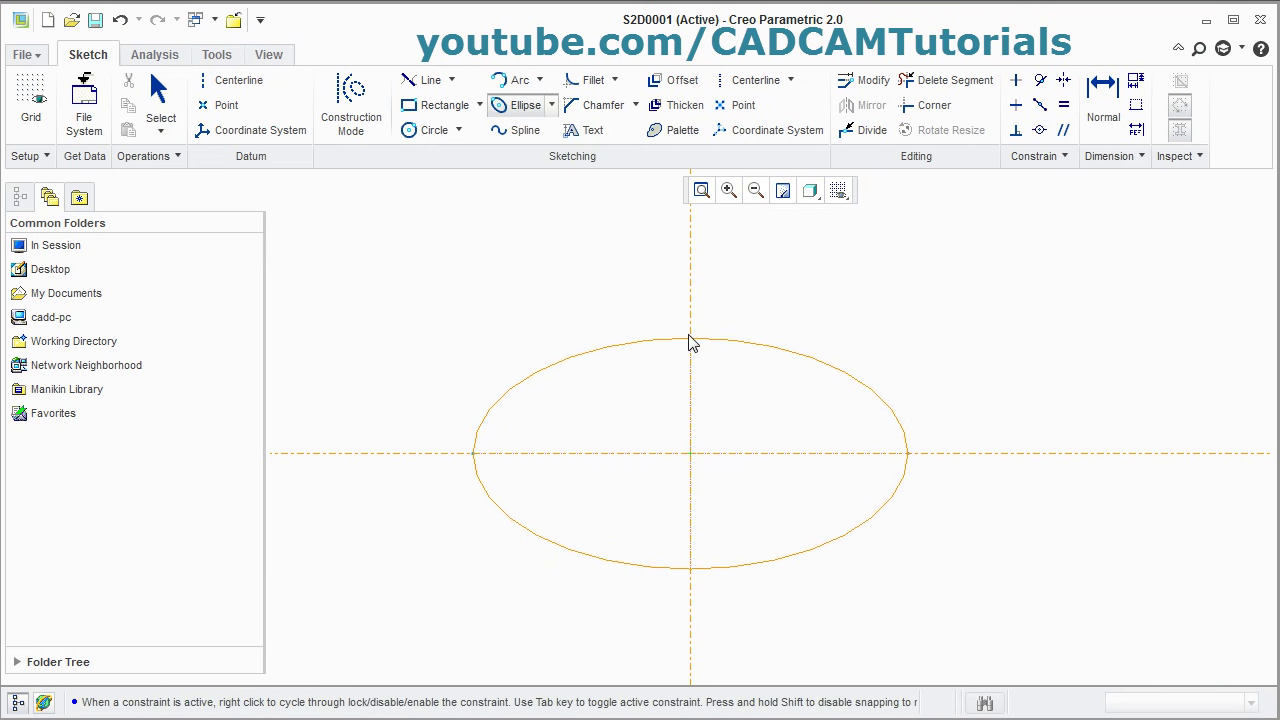
{"action": "left_click", "coordinate": [689, 333]}
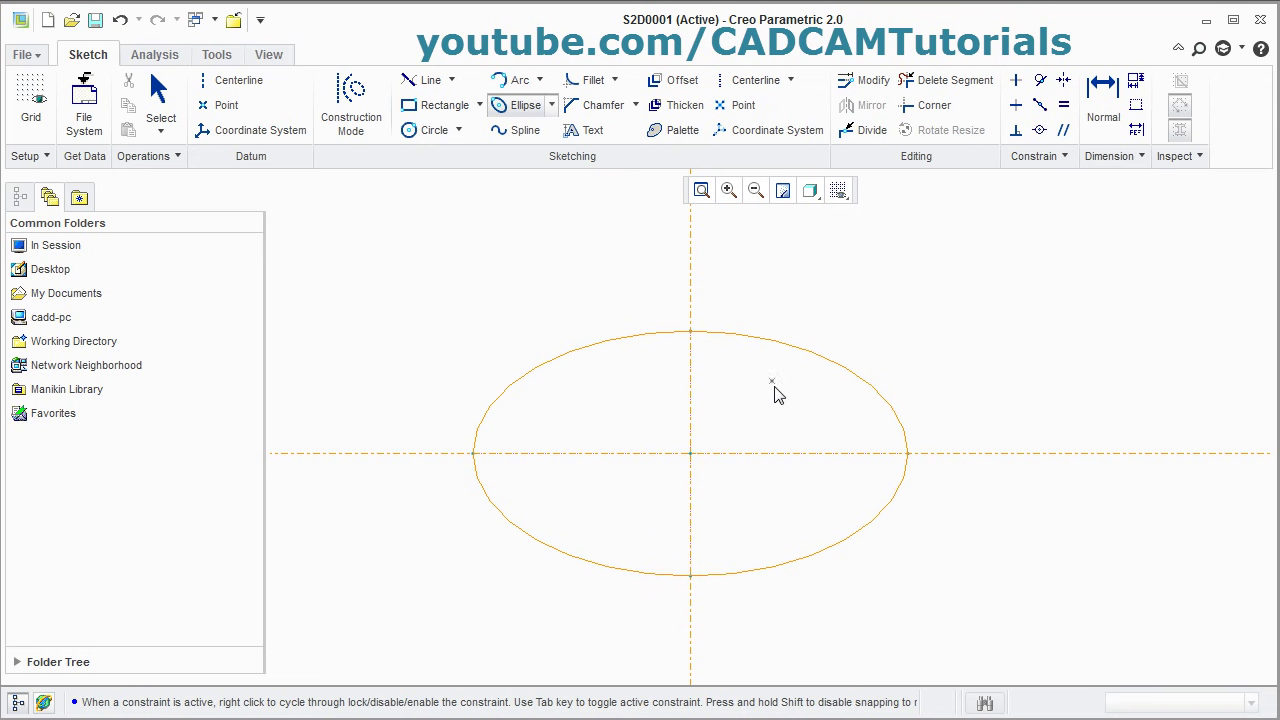
{"action": "middle_click", "coordinate": [870, 309]}
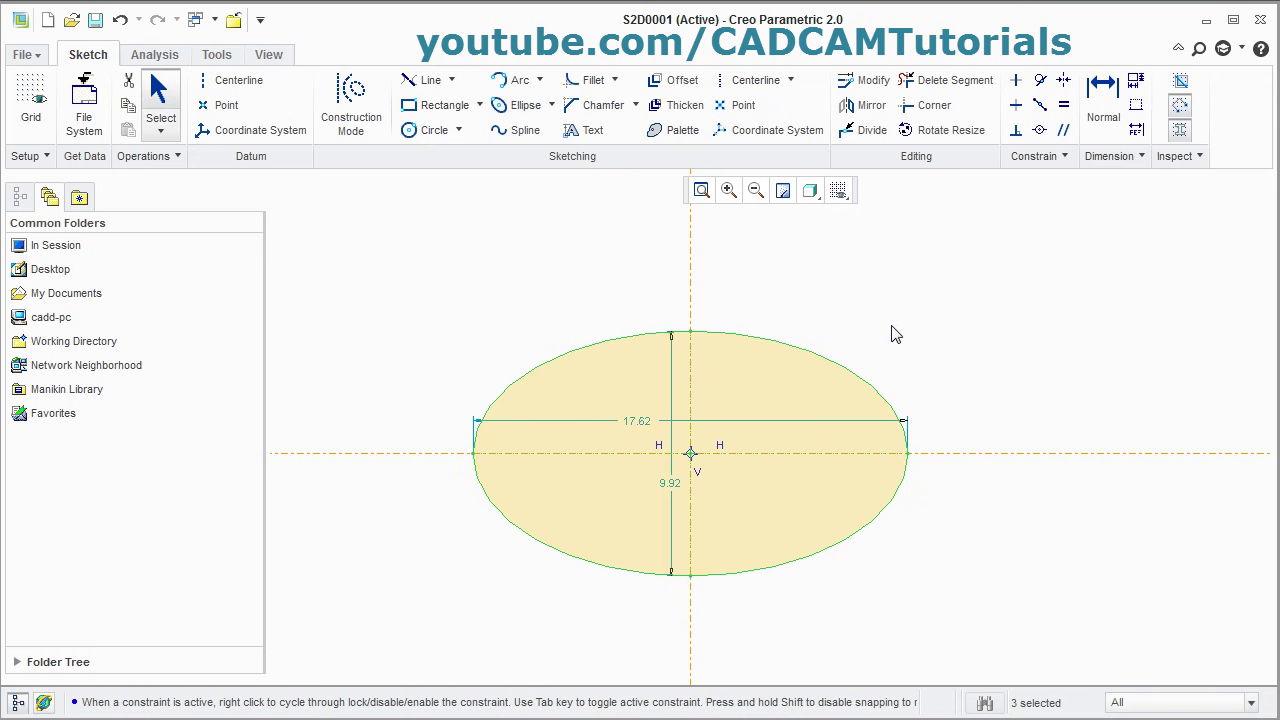
Set the ellipse's width to 20 and its height to 10.
{"action": "double_click", "coordinate": [636, 422]}
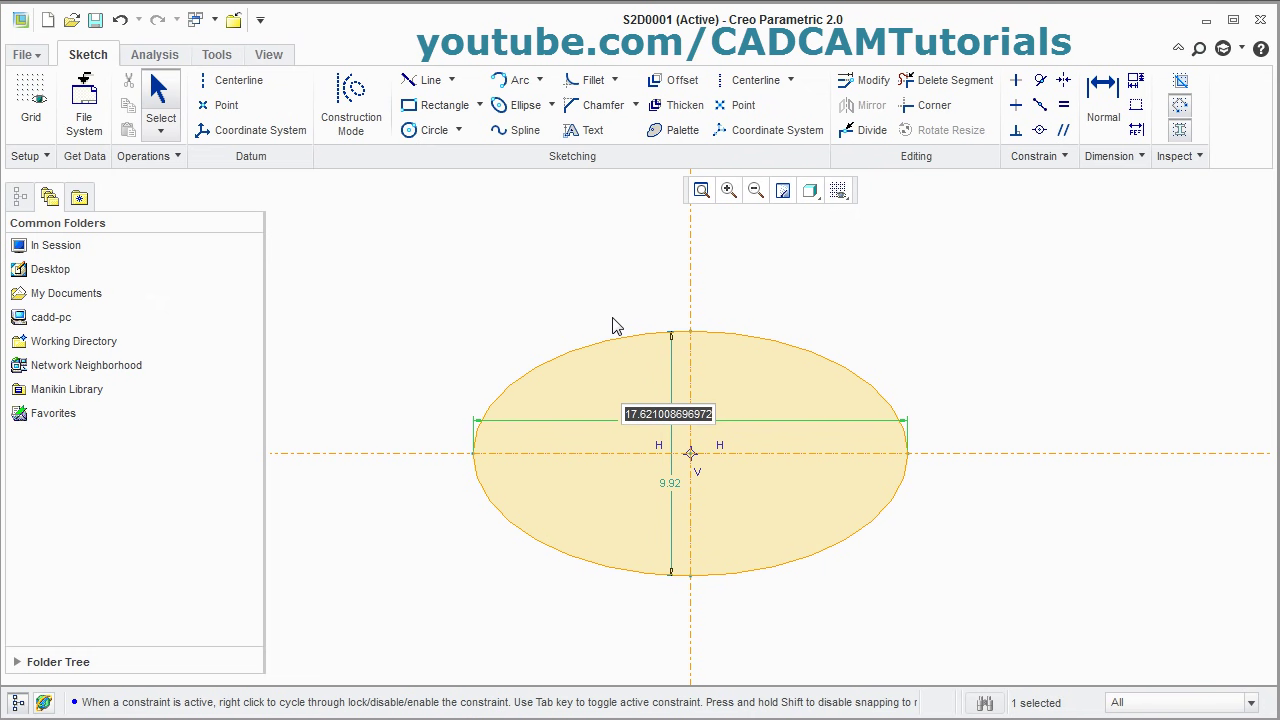
{"action": "type", "text": "20"}
{"action": "key", "text": "Return"}
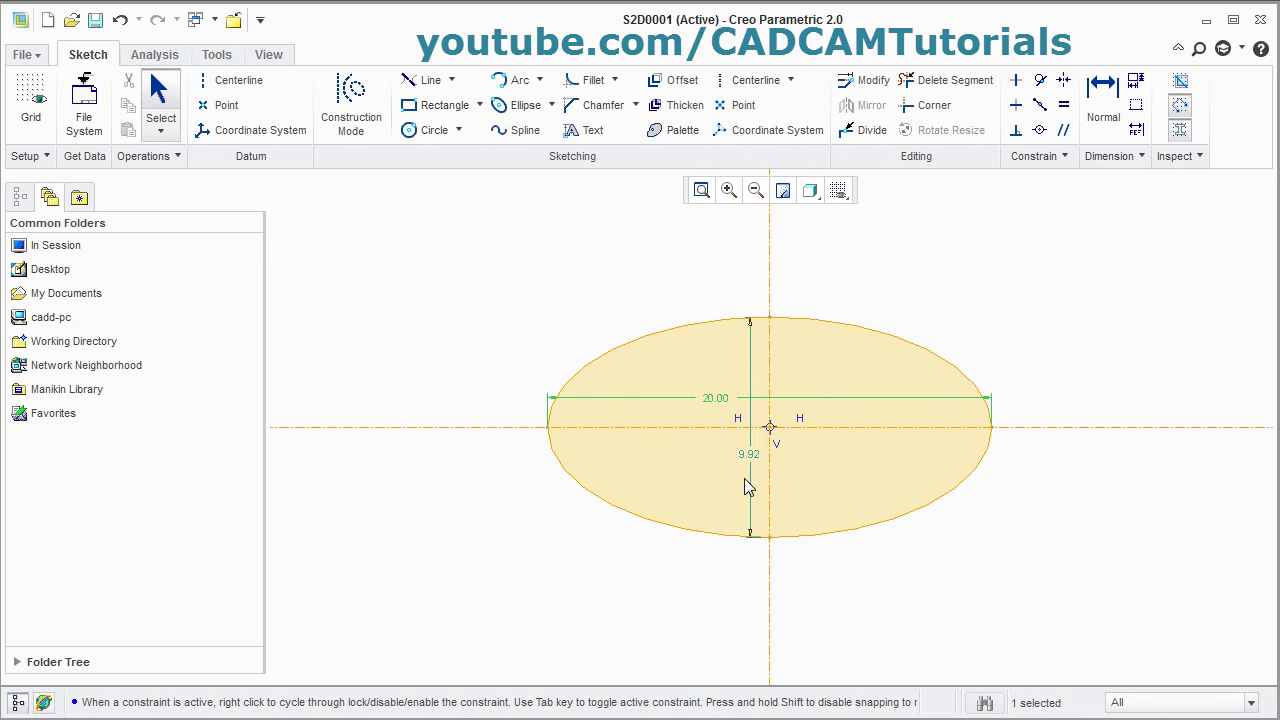
{"action": "double_click", "coordinate": [749, 459]}
{"action": "type", "text": "10"}
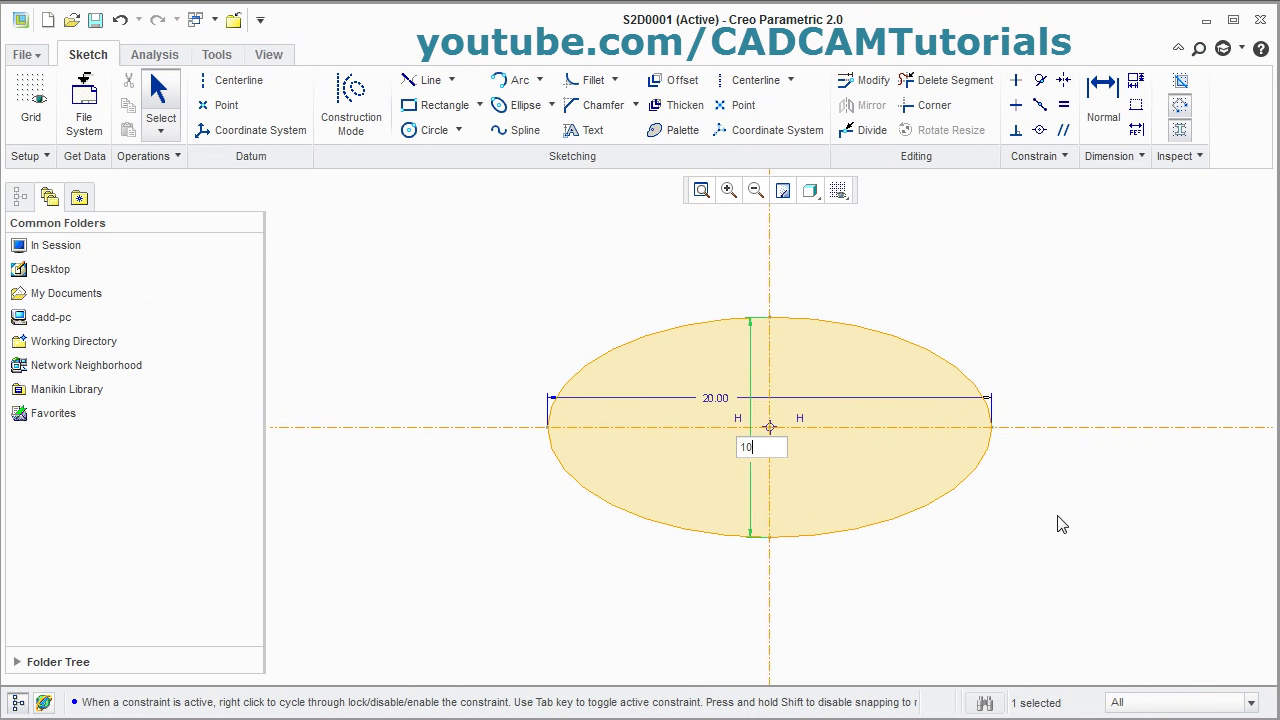
{"action": "key", "text": "Return"}
{"action": "middle_click_drag", "start_coordinate": [1011, 512], "coordinate": [671, 518]}
{"action": "left_click", "coordinate": [551, 105]}
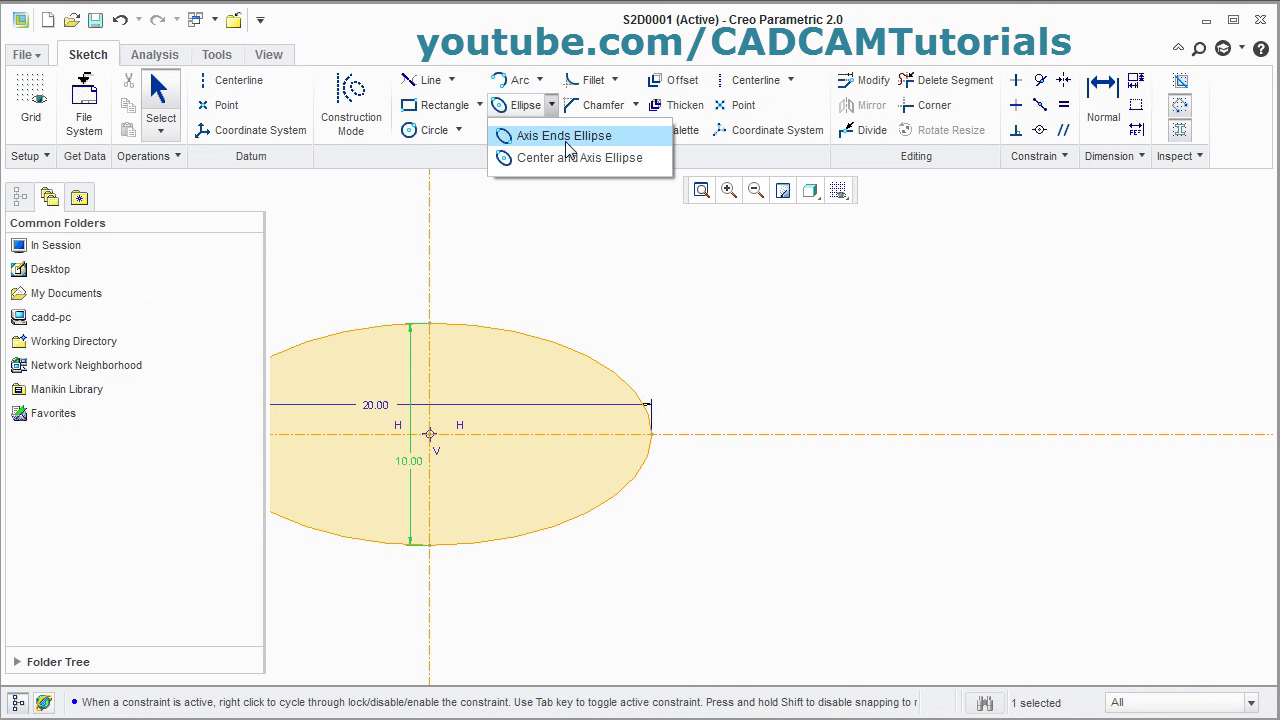
Draw an axis-ends ellipse right of the first, its axis on the horizontal centerline.
{"action": "left_click", "coordinate": [565, 141]}
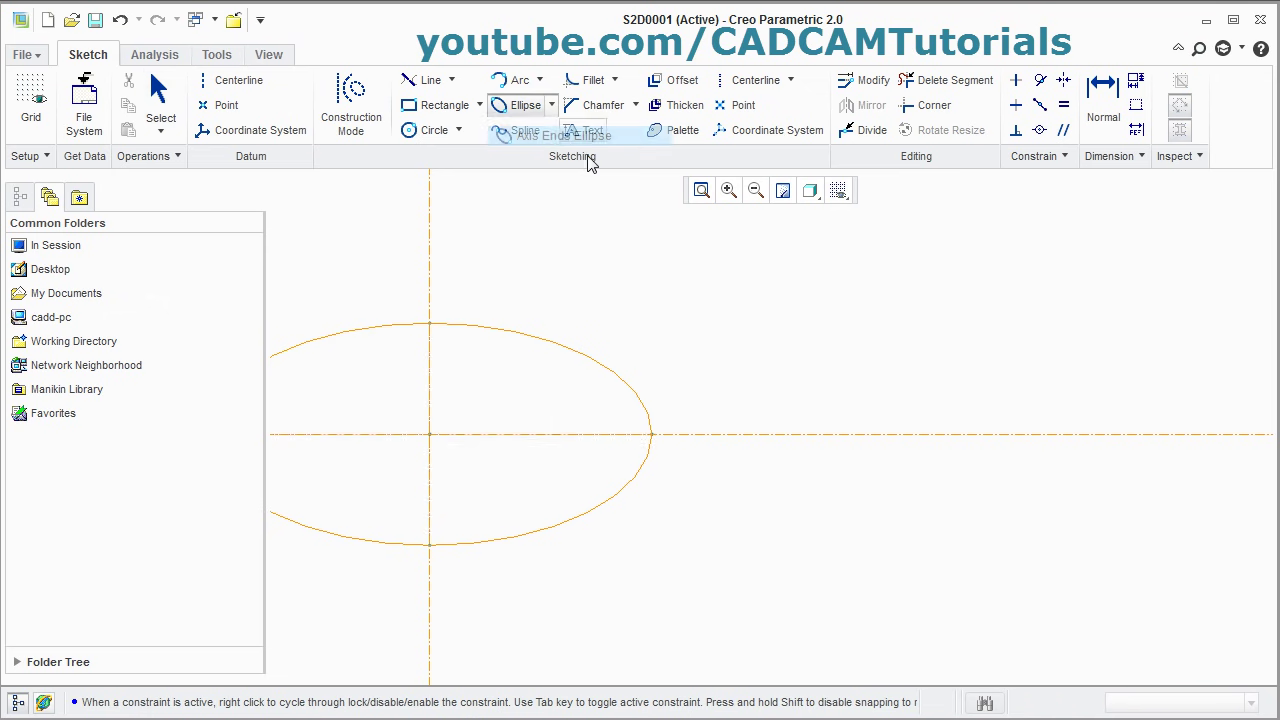
{"action": "left_click", "coordinate": [773, 434]}
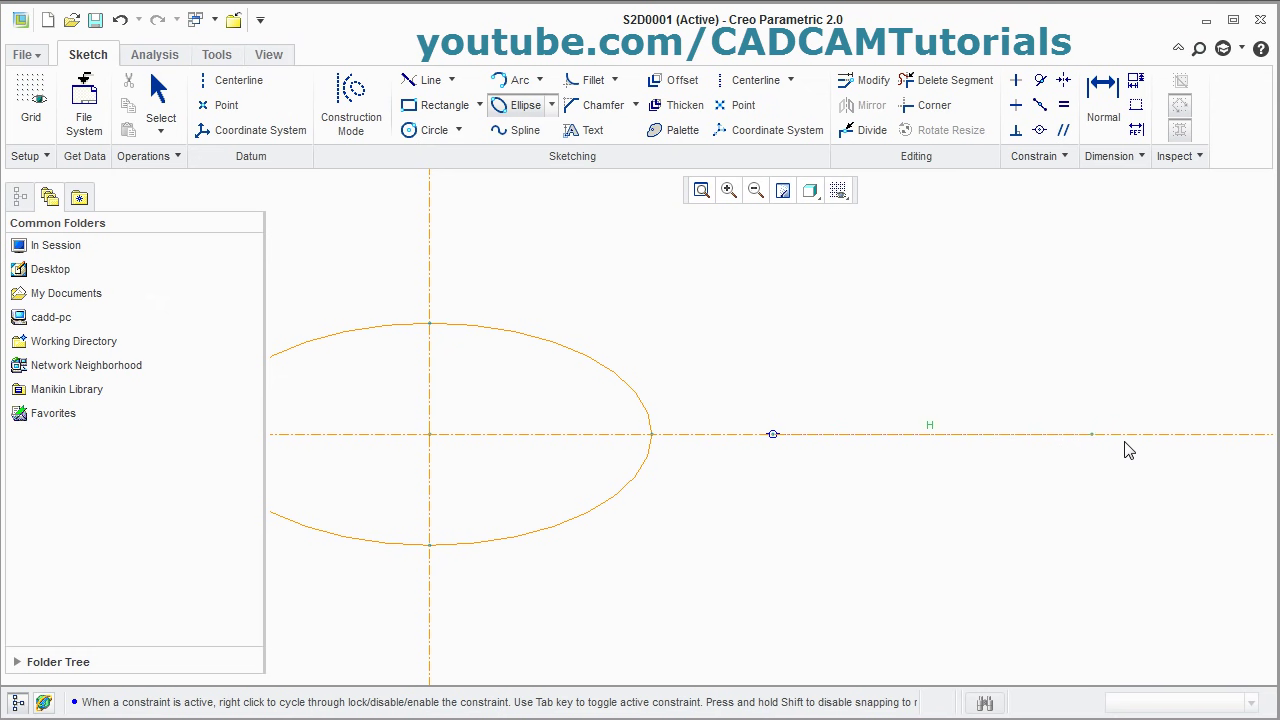
{"action": "left_click", "coordinate": [1199, 434]}
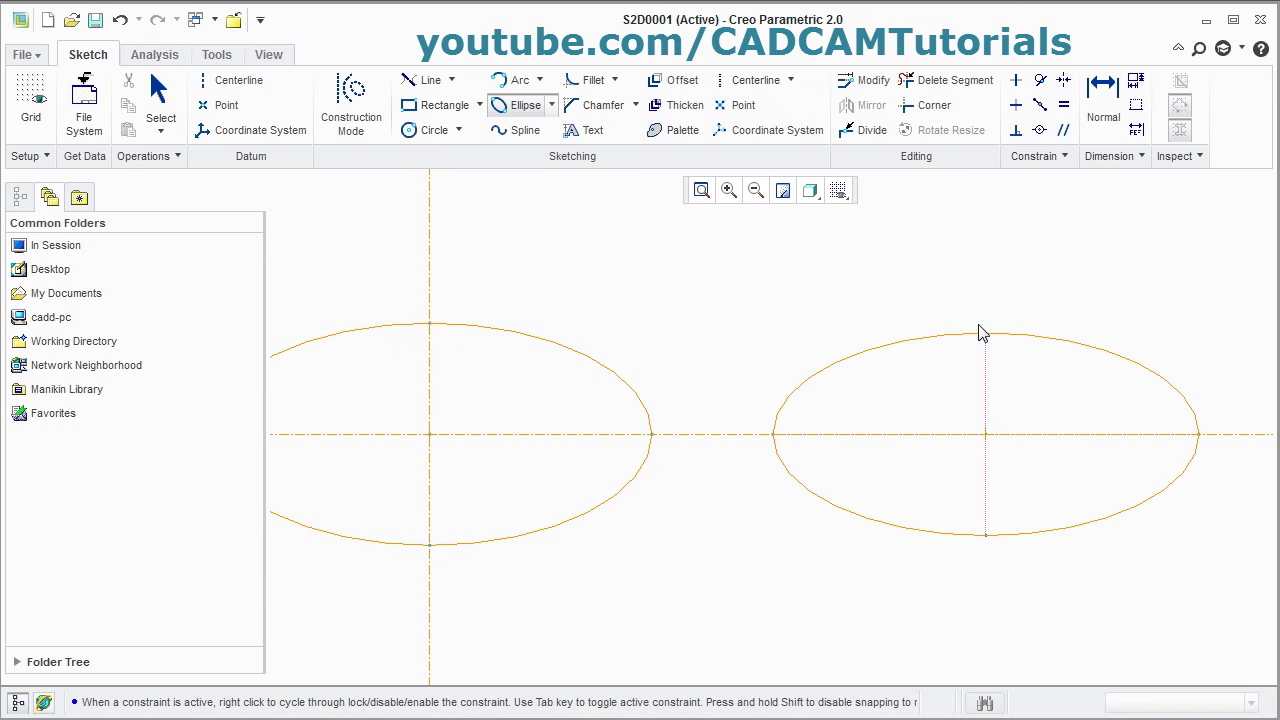
{"action": "left_click", "coordinate": [985, 326]}
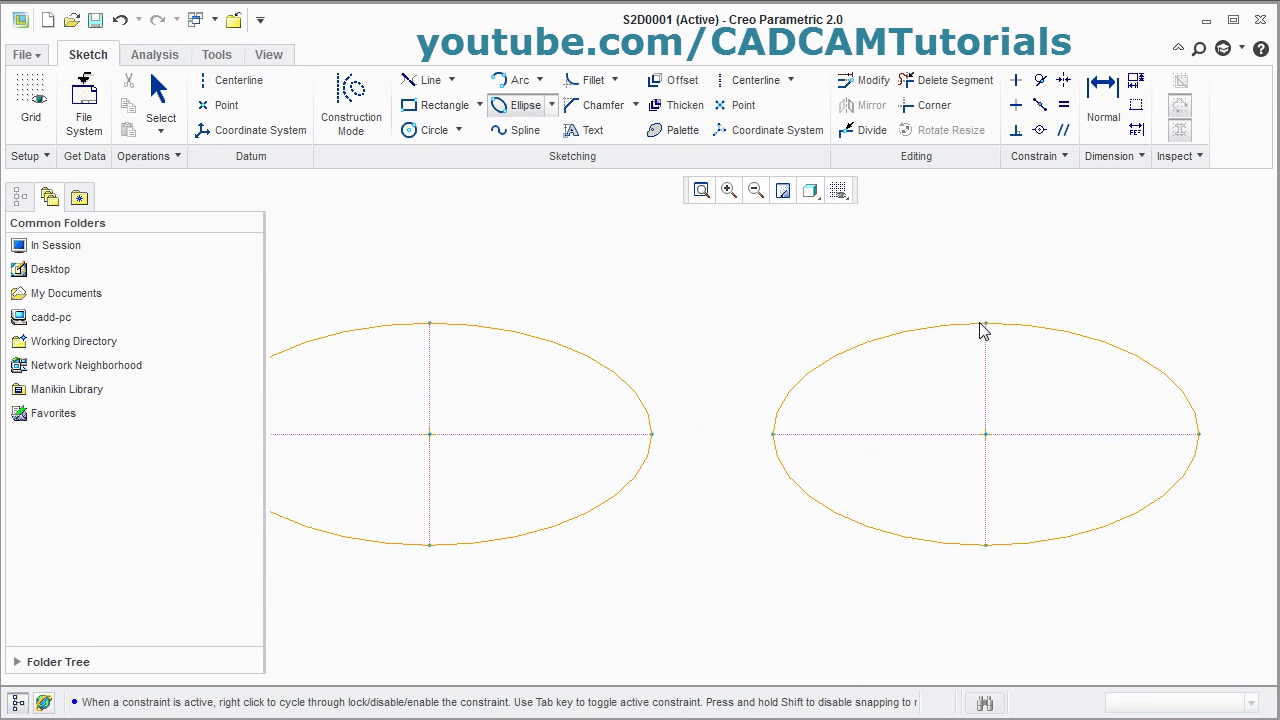
{"action": "middle_click", "coordinate": [926, 376]}
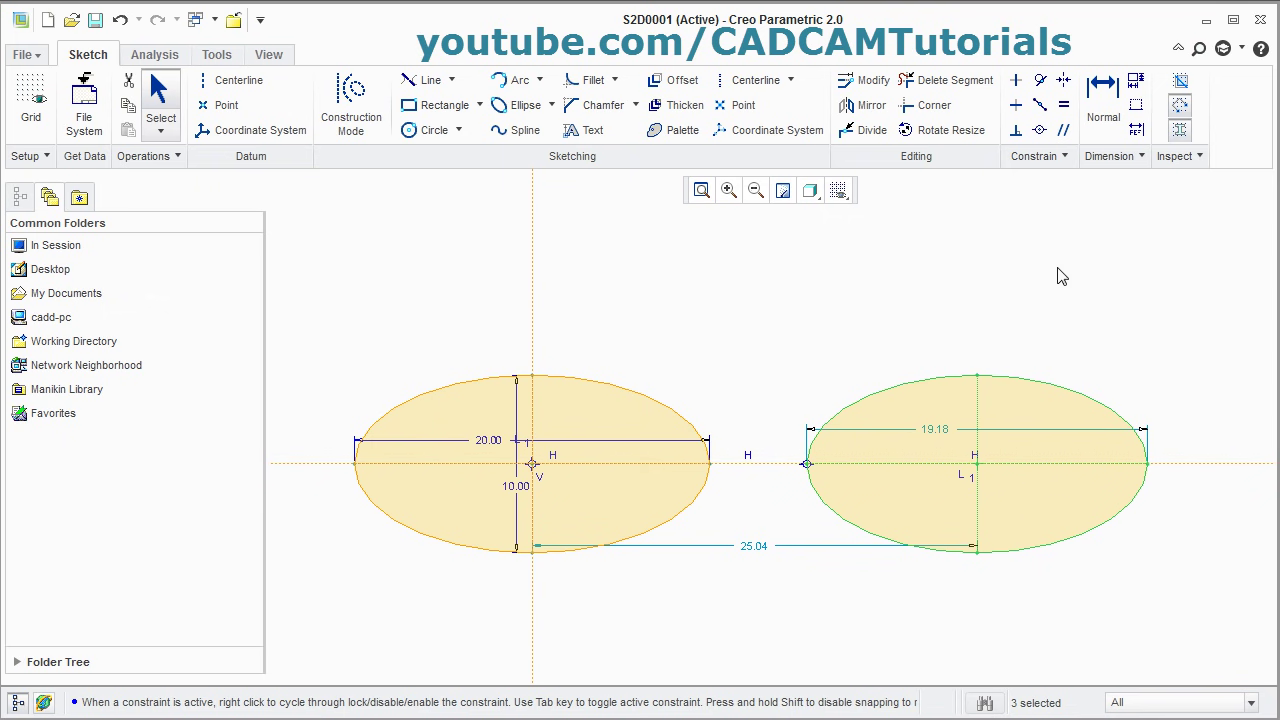
{"action": "left_click", "coordinate": [1102, 100]}
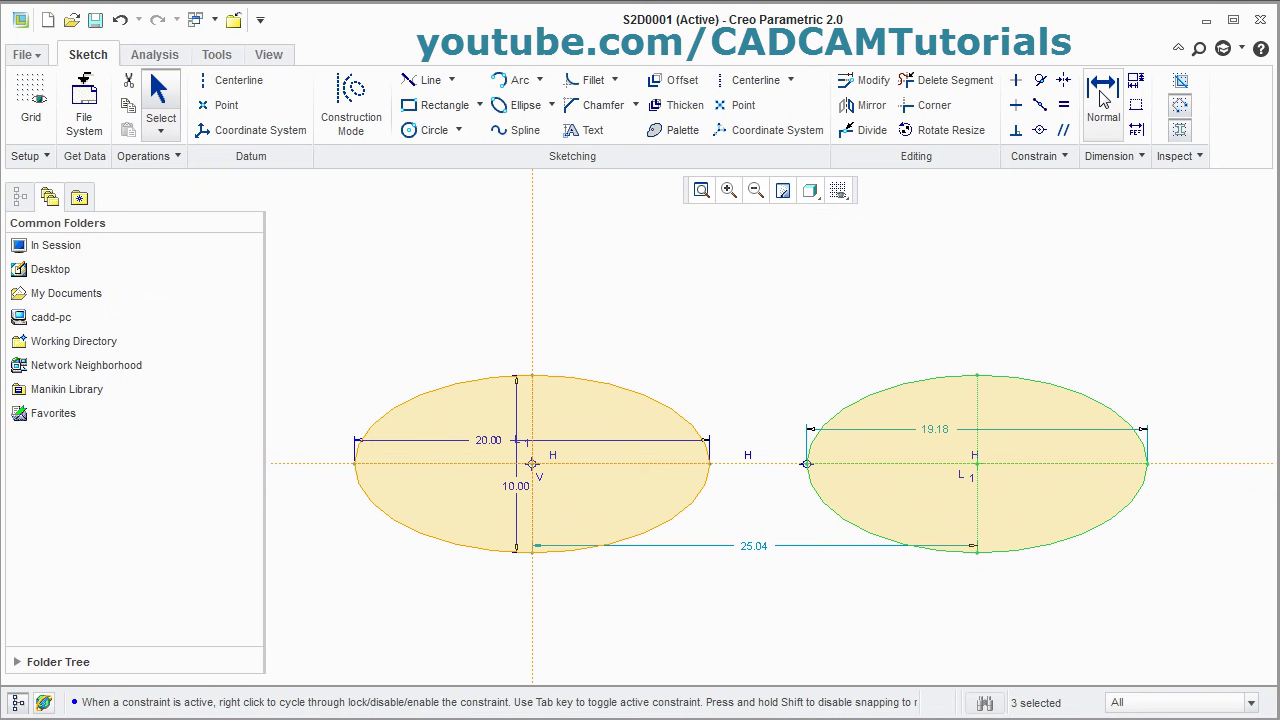
Dimension the right ellipse's height to 15, deleting the conflicting equal-lengths constraint.
{"action": "middle_click", "coordinate": [1018, 398]}
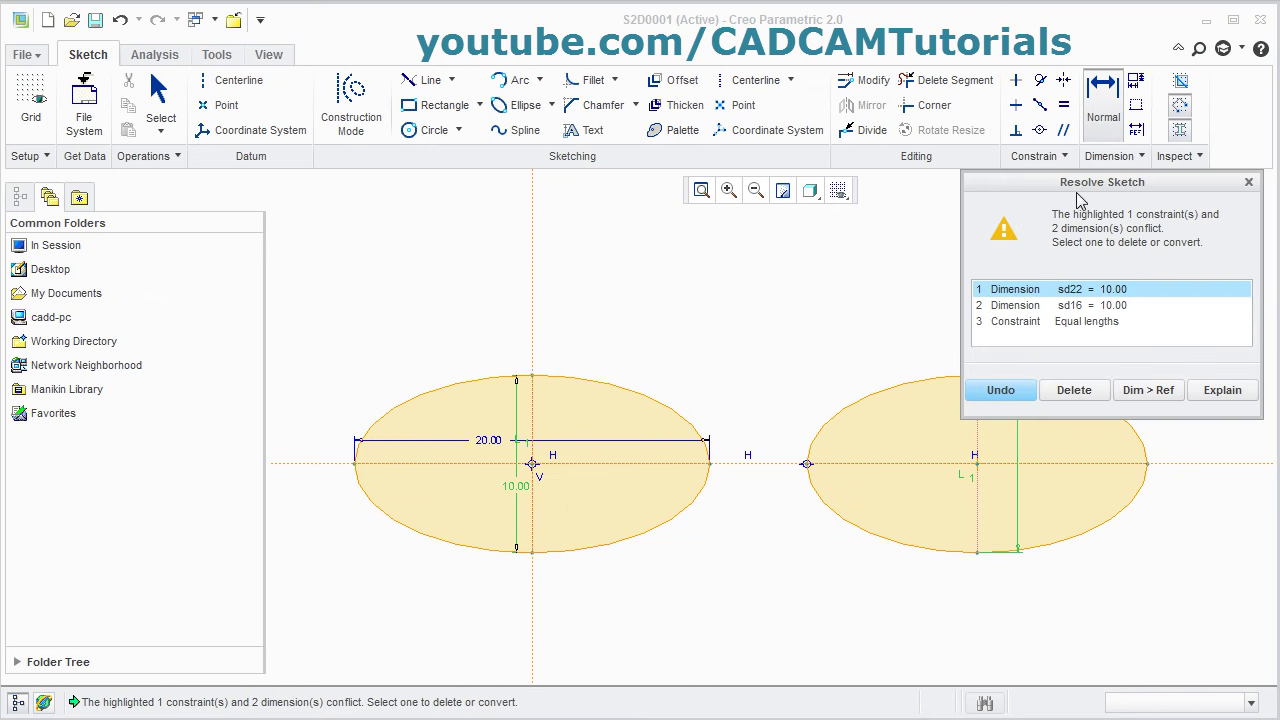
{"action": "left_click_drag", "start_coordinate": [1050, 188], "coordinate": [744, 105]}
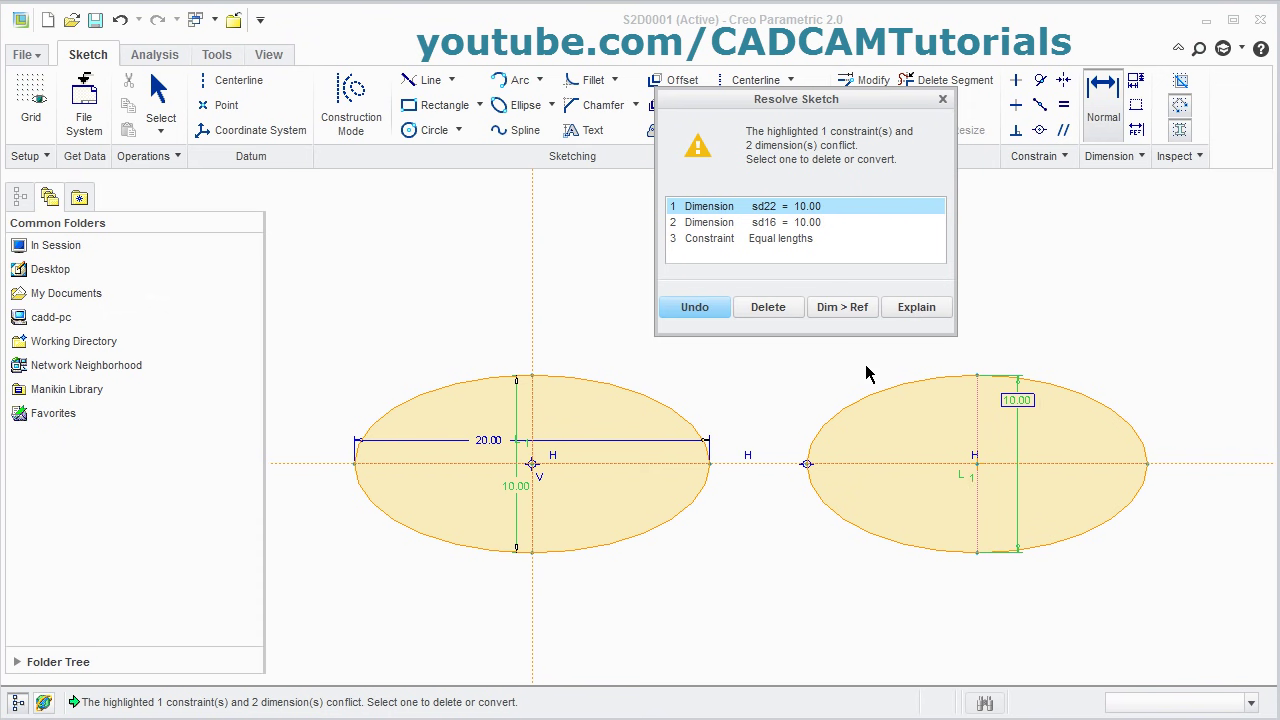
{"action": "left_click", "coordinate": [733, 240]}
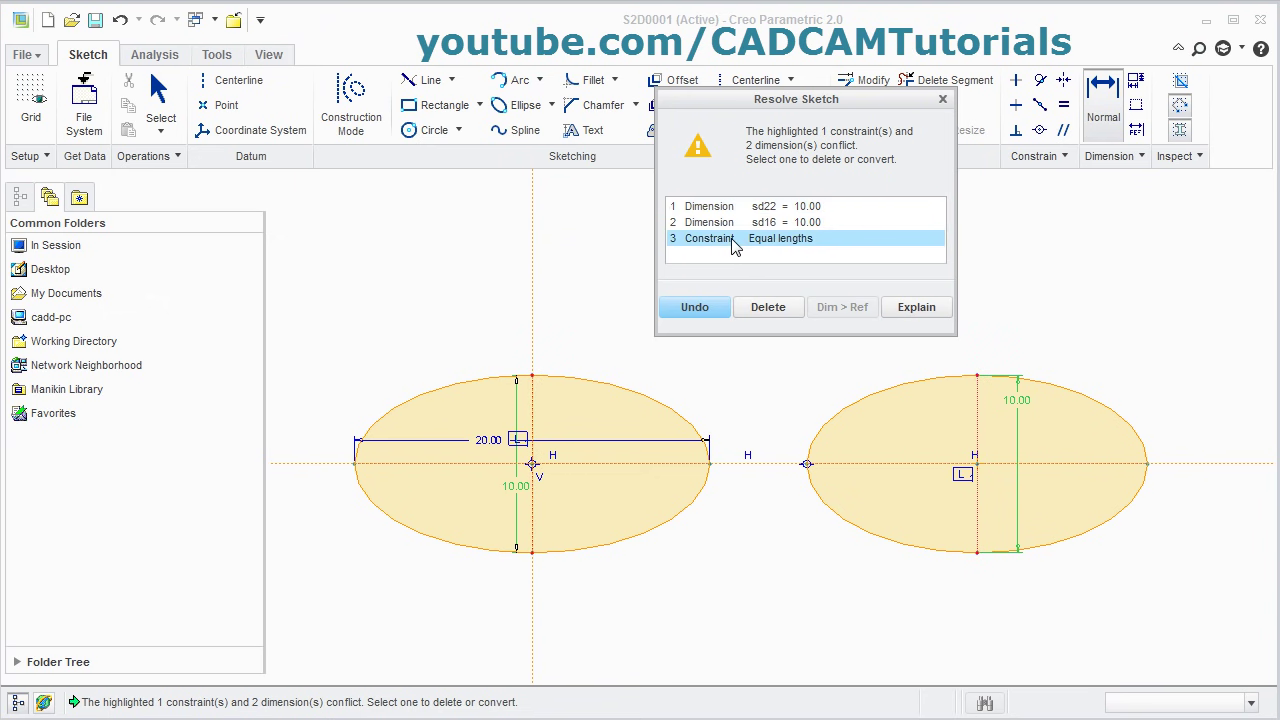
{"action": "left_click", "coordinate": [767, 308]}
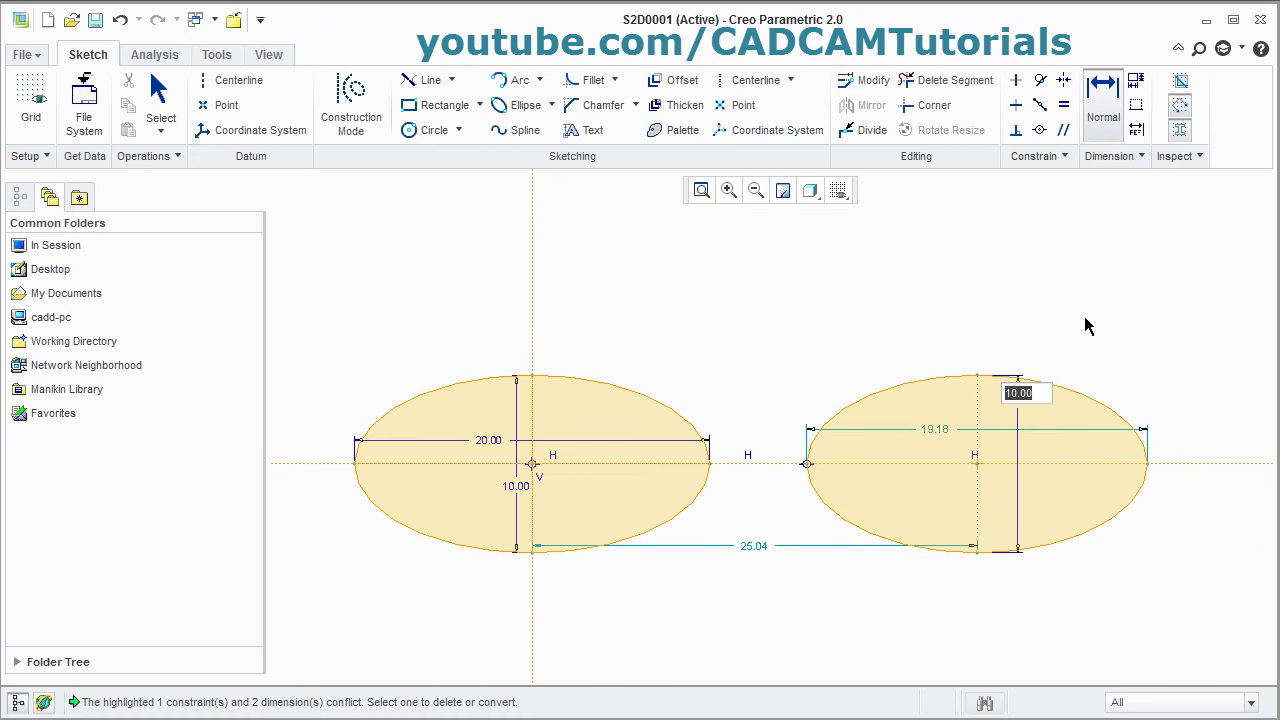
{"action": "type", "text": "15"}
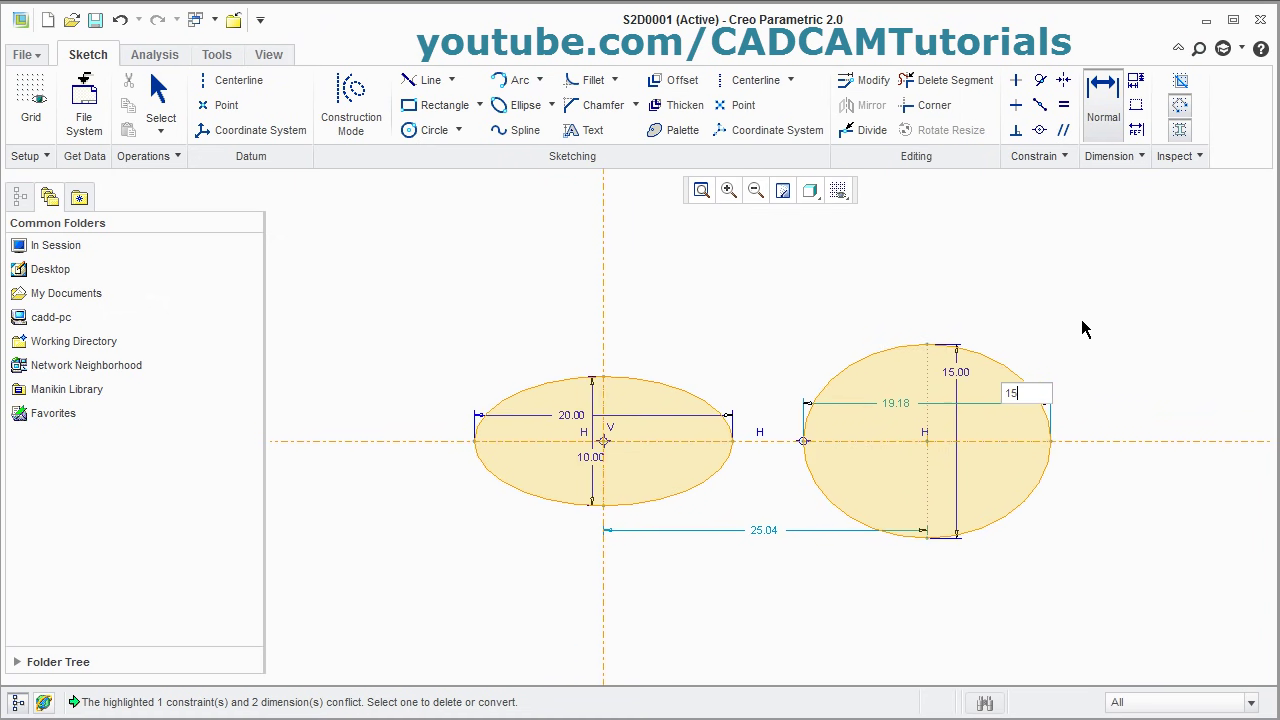
{"action": "key", "text": "Return"}
Delete the right ellipse from the sketch.
{"action": "middle_click", "coordinate": [1041, 568]}
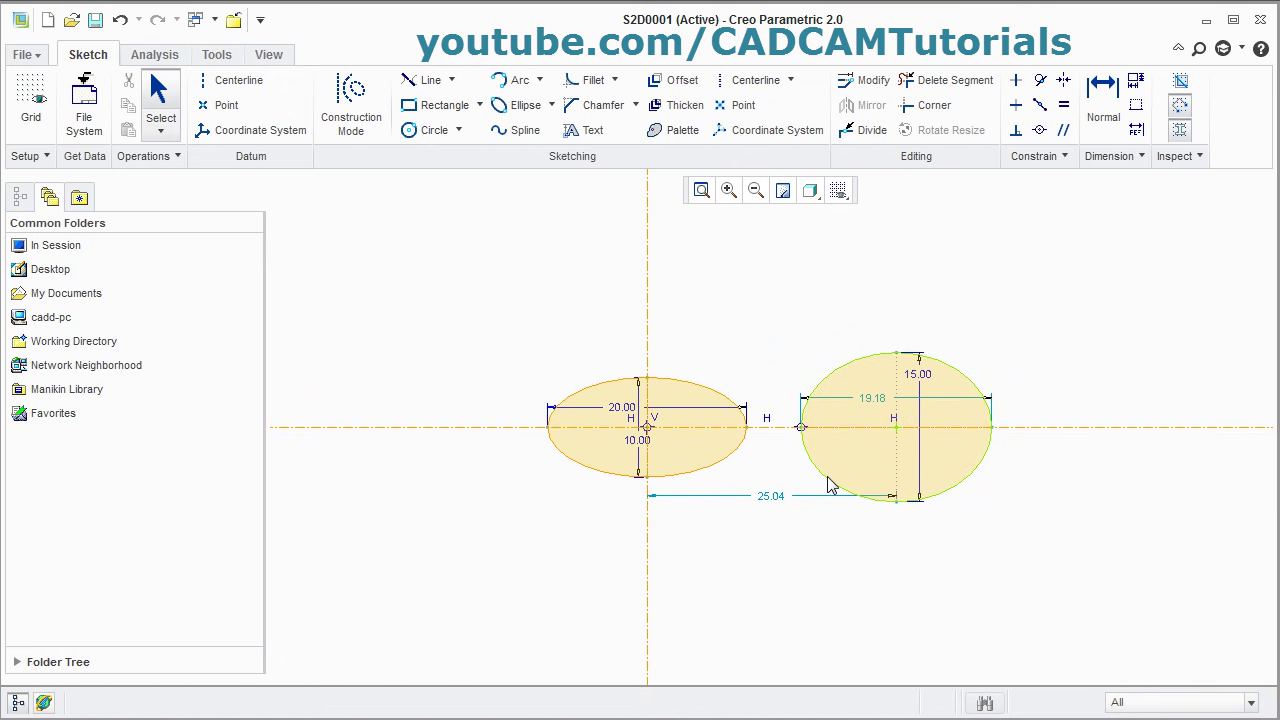
{"action": "left_click", "coordinate": [831, 483]}
{"action": "key", "text": "Delete"}
Clear everything remaining in the sketch and choose the Line Chain tool.
{"action": "key", "text": "ctrl+a"}
{"action": "key", "text": "Delete"}
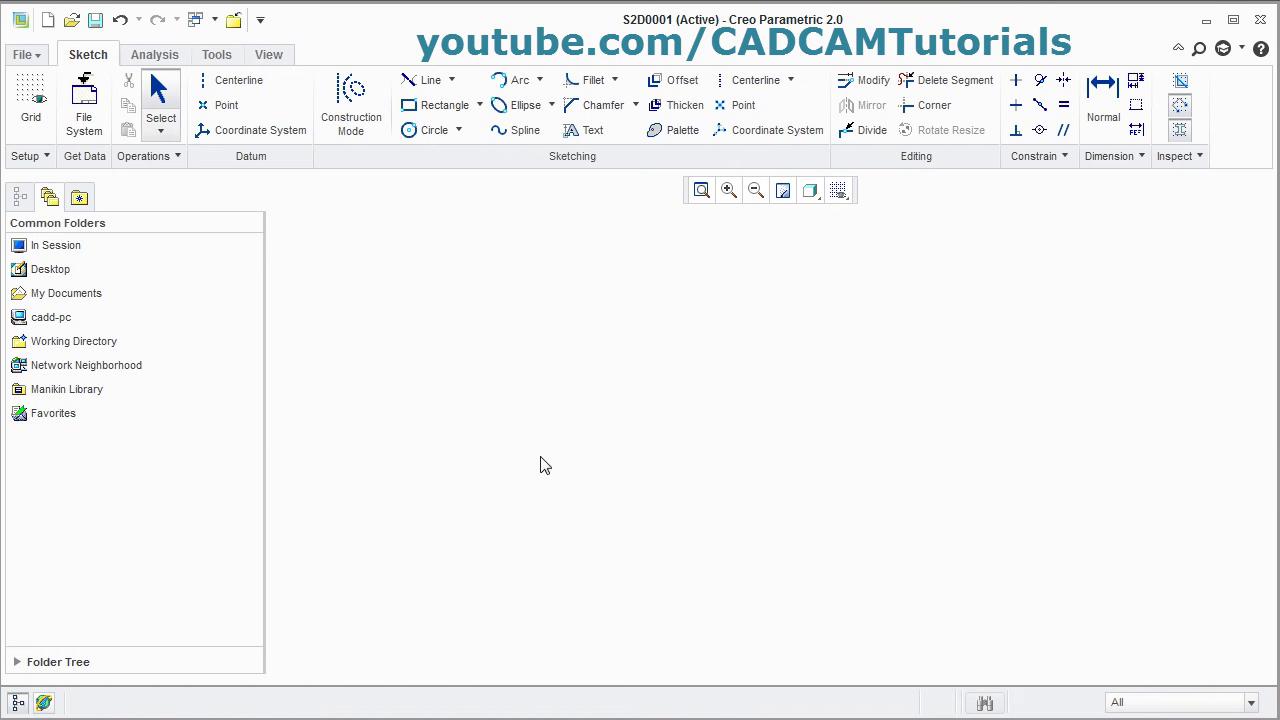
{"action": "left_click", "coordinate": [452, 80]}
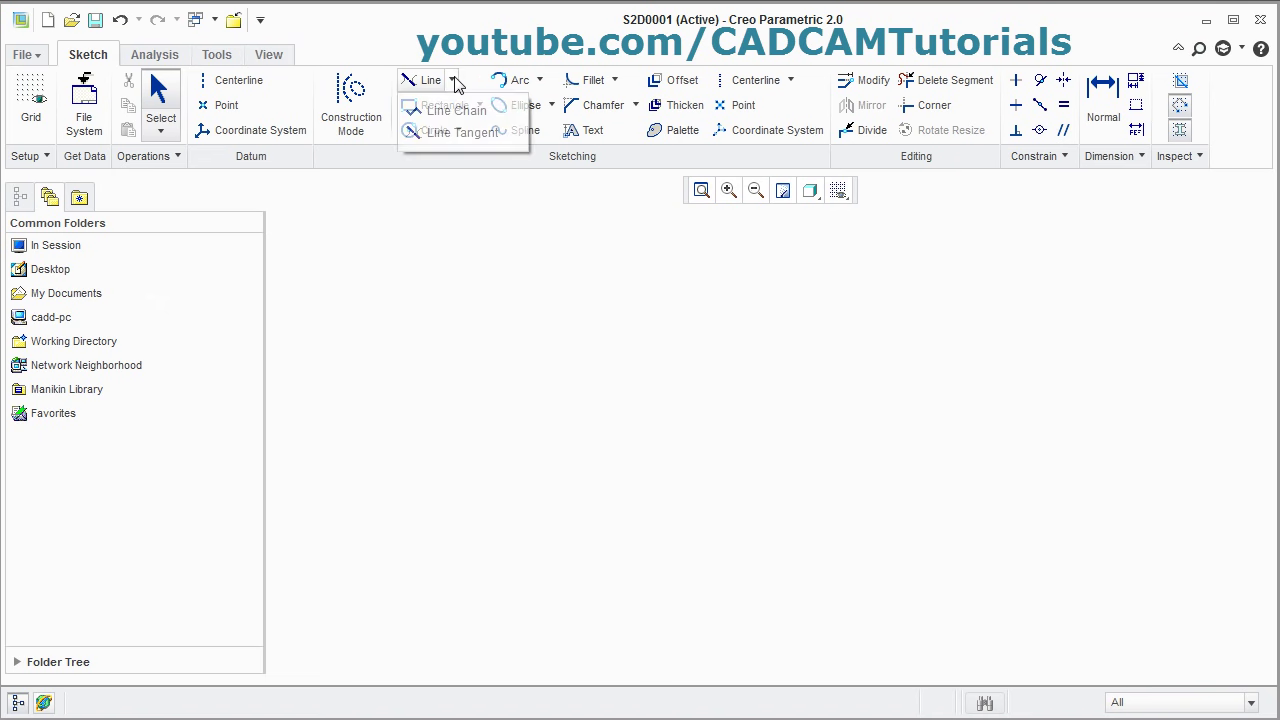
{"action": "left_click", "coordinate": [457, 114]}
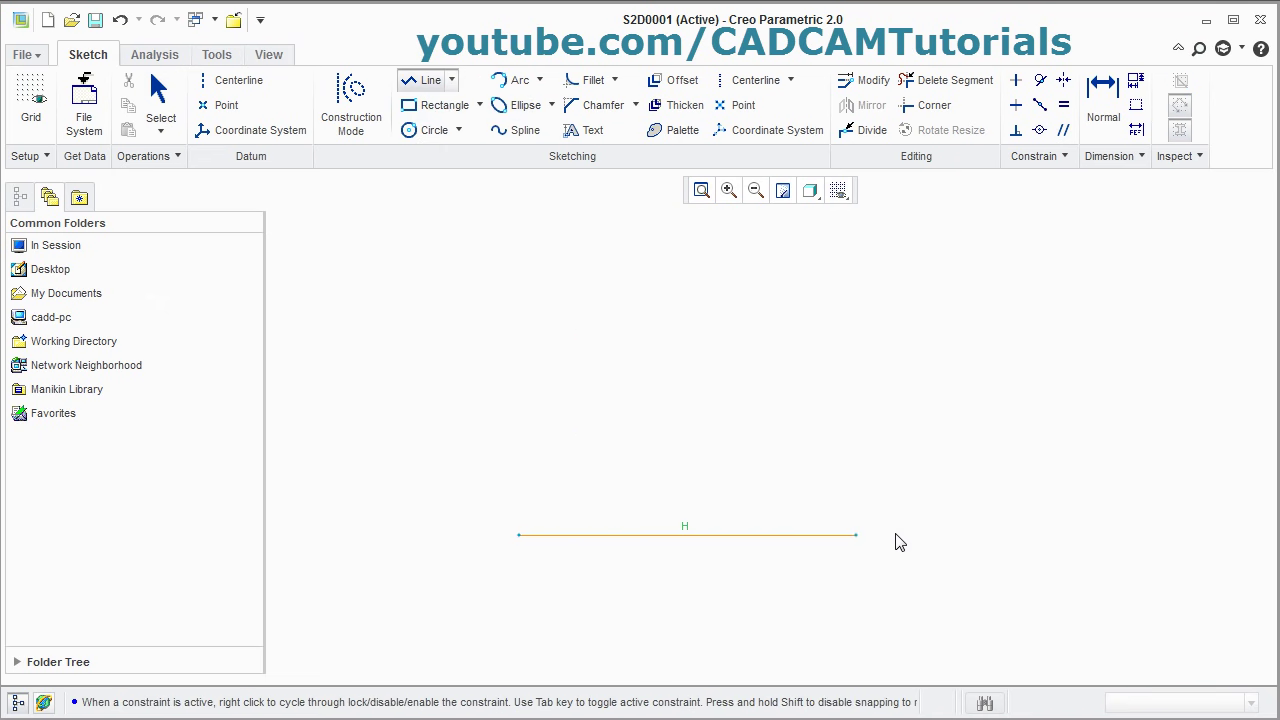
Draw the closed stepped outline of horizontal and vertical lines, ending at the start corner.
{"action": "left_click", "coordinate": [925, 535]}
{"action": "left_click", "coordinate": [925, 252]}
{"action": "left_click", "coordinate": [802, 252]}
{"action": "left_click", "coordinate": [802, 331]}
{"action": "middle_click", "coordinate": [737, 337]}
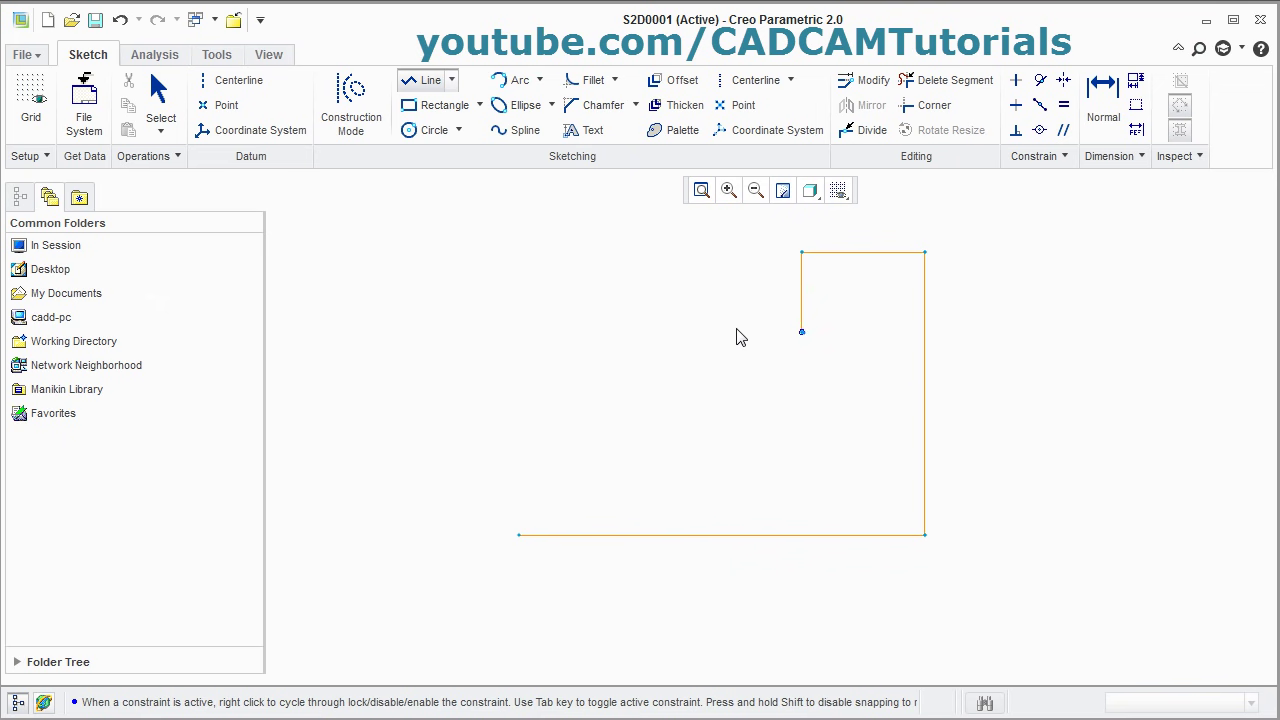
{"action": "left_click", "coordinate": [671, 331]}
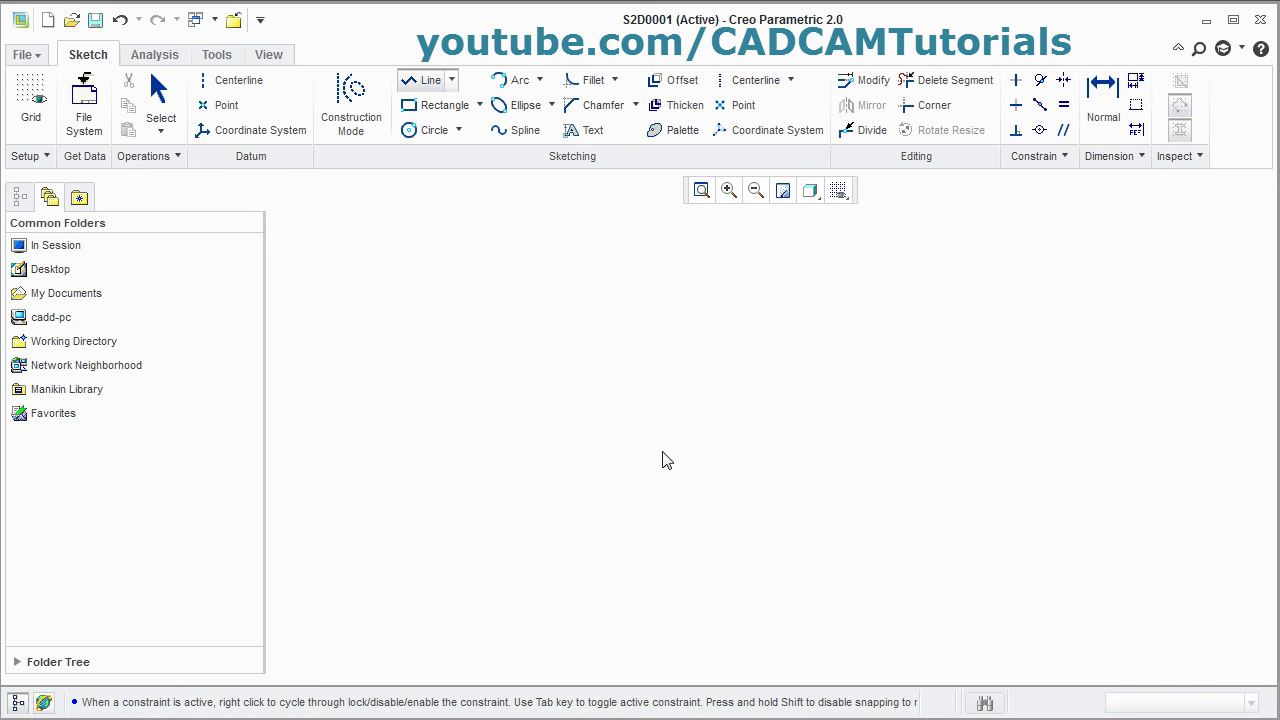
{"action": "left_click", "coordinate": [670, 455]}
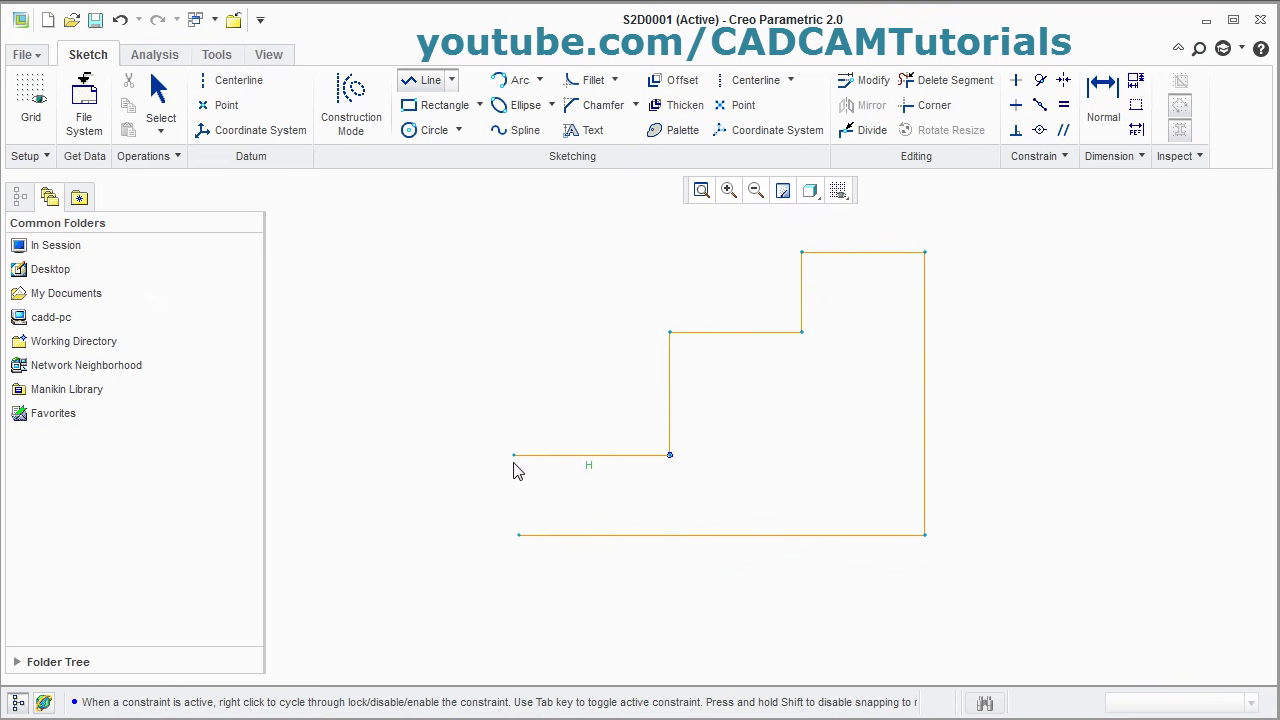
{"action": "left_click", "coordinate": [522, 469]}
{"action": "left_click", "coordinate": [519, 535]}
{"action": "middle_click", "coordinate": [690, 506]}
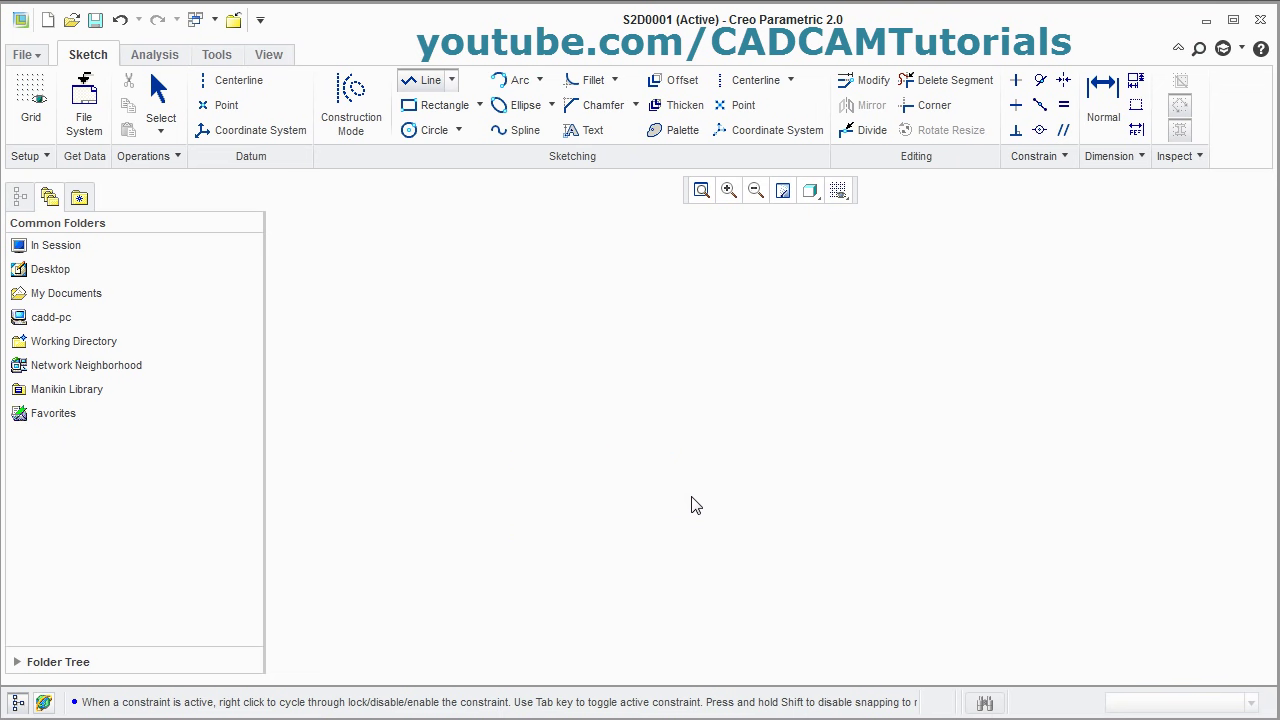
{"action": "middle_click", "coordinate": [782, 476]}
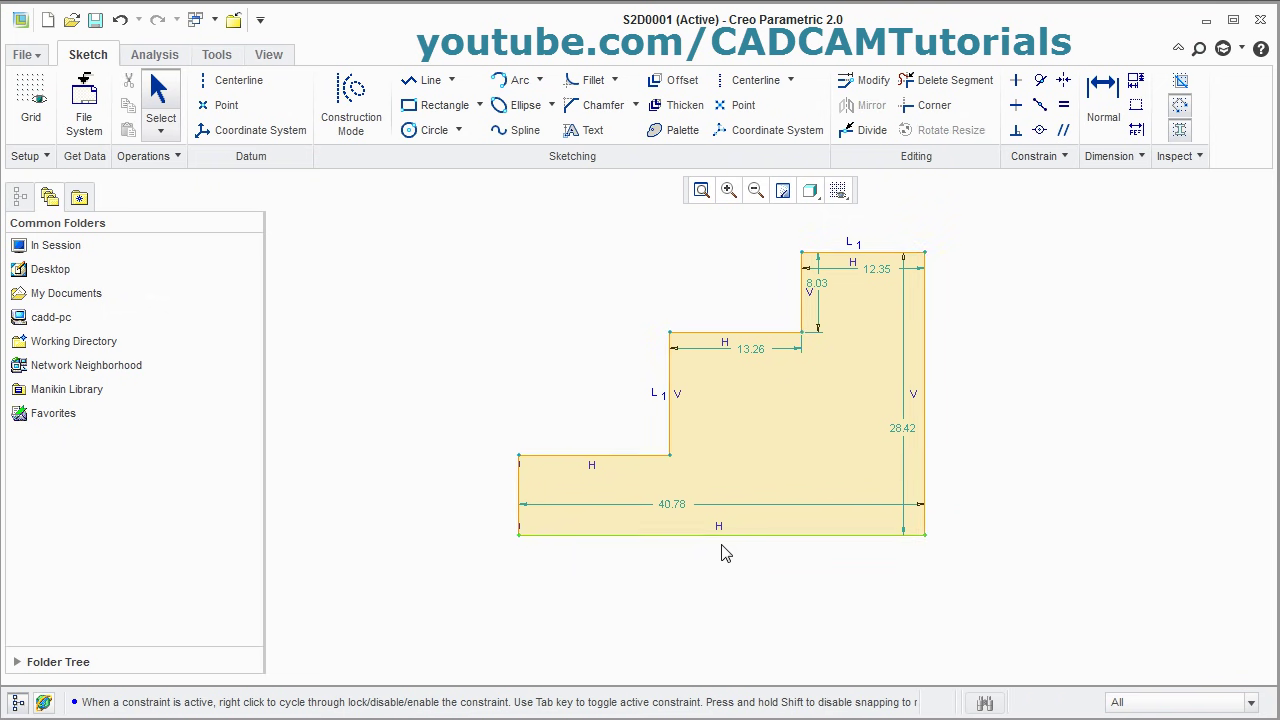
Change the overall width from 40.78 to 50 and height from 28.42 to 30.
{"action": "double_click", "coordinate": [671, 507]}
{"action": "type", "text": "50"}
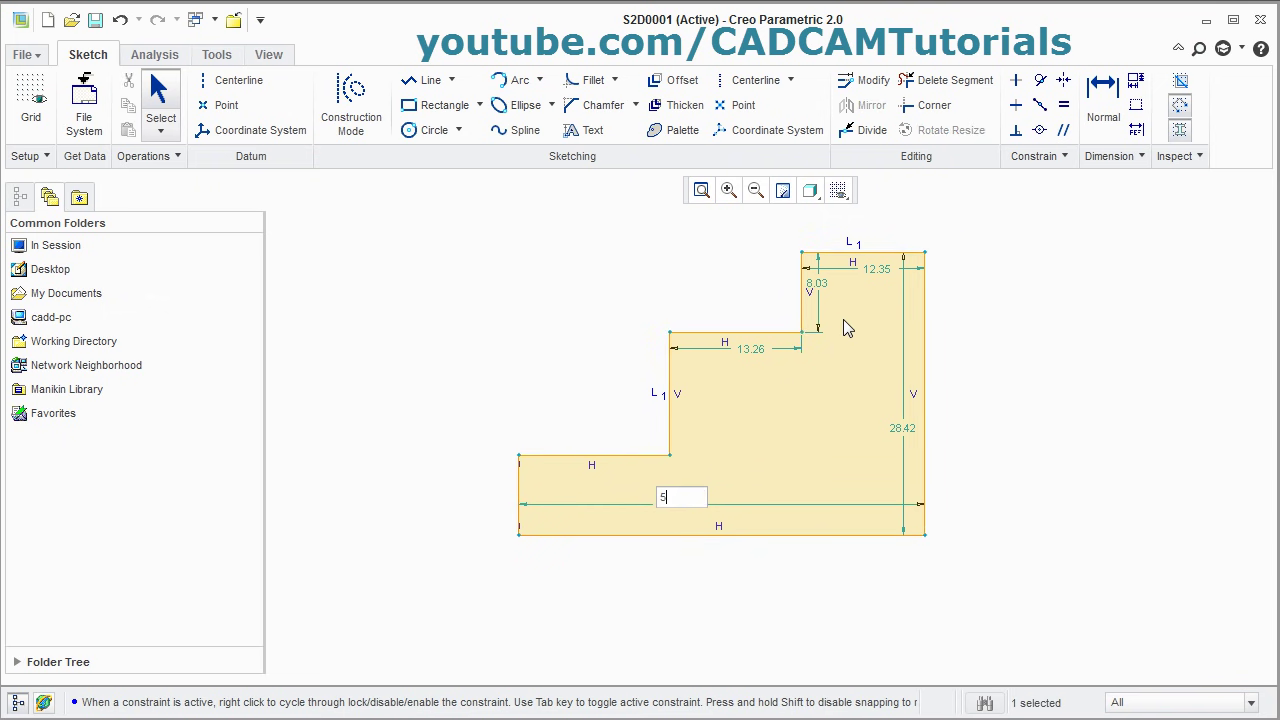
{"action": "key", "text": "Return"}
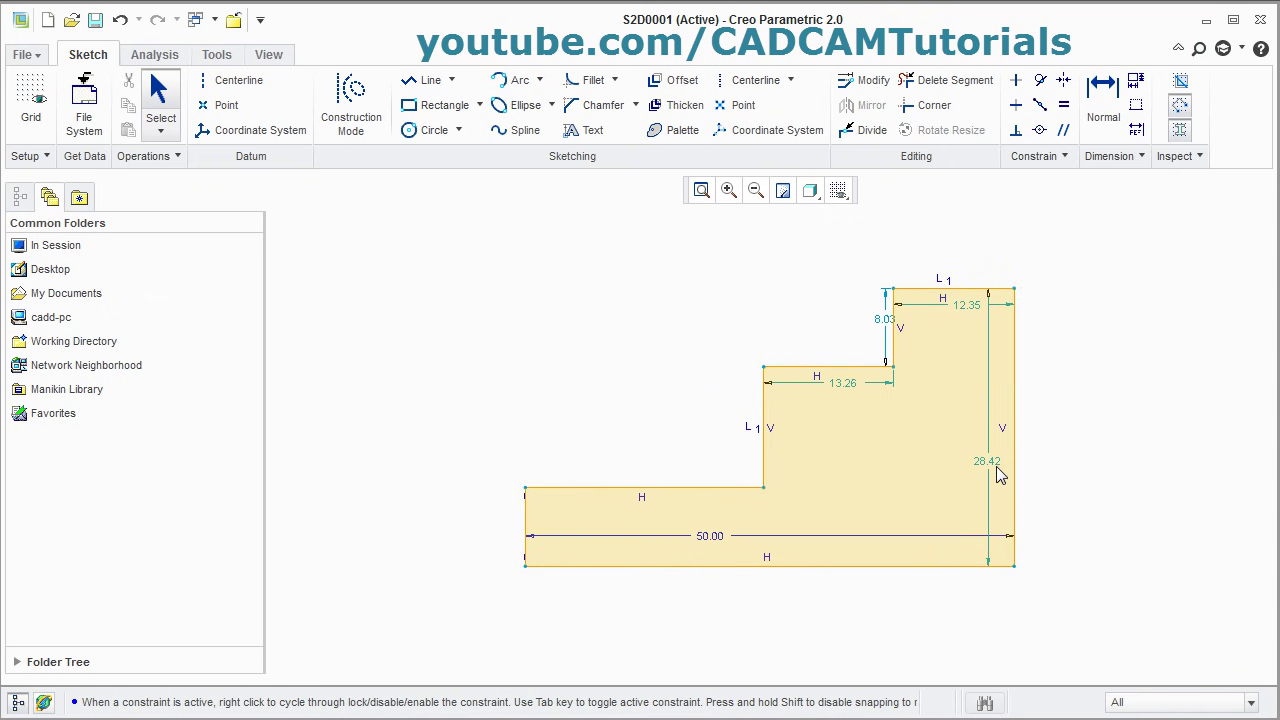
{"action": "double_click", "coordinate": [986, 462]}
{"action": "type", "text": "30"}
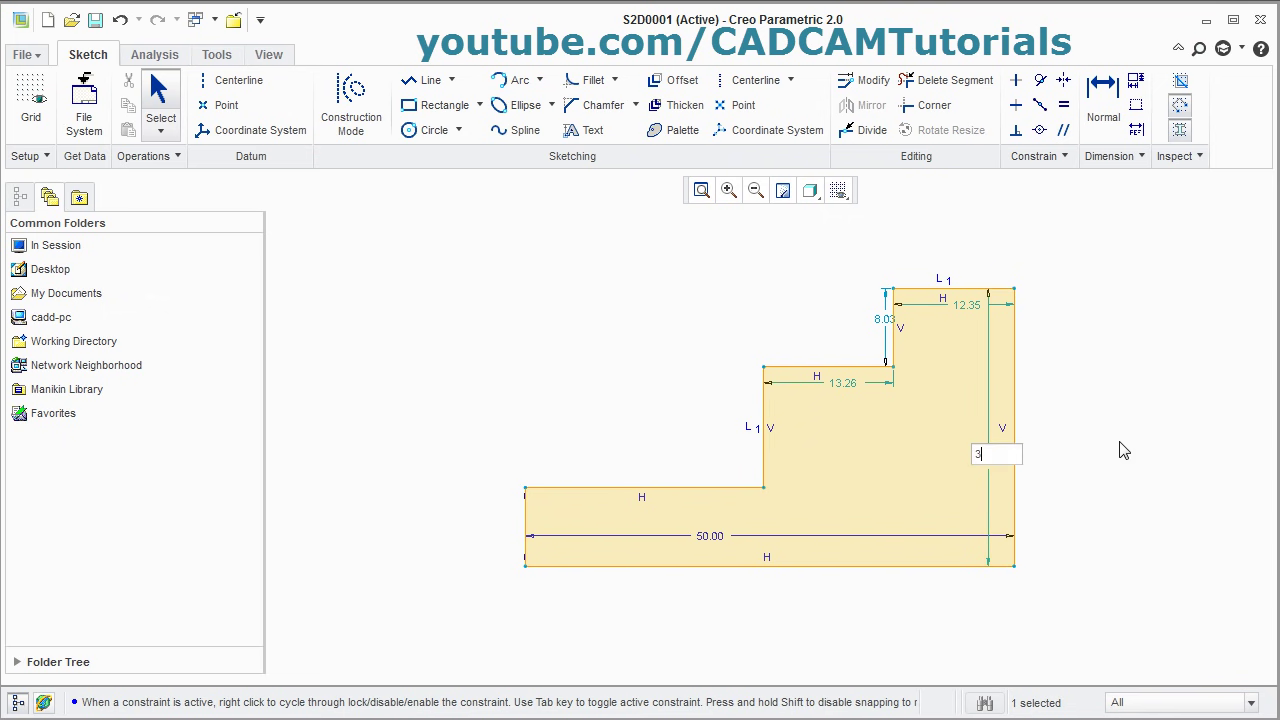
{"action": "key", "text": "Return"}
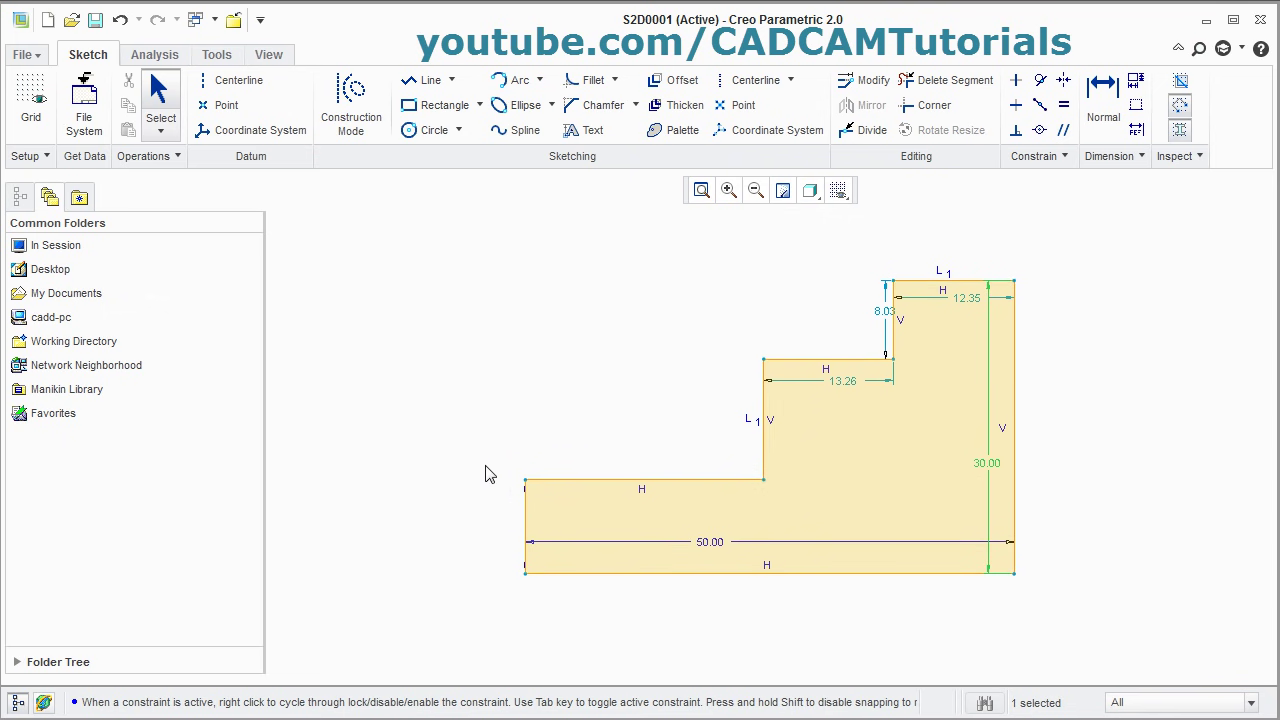
Dimension the left edge to 10 and change the middle step height to 15.
{"action": "left_click", "coordinate": [1101, 92]}
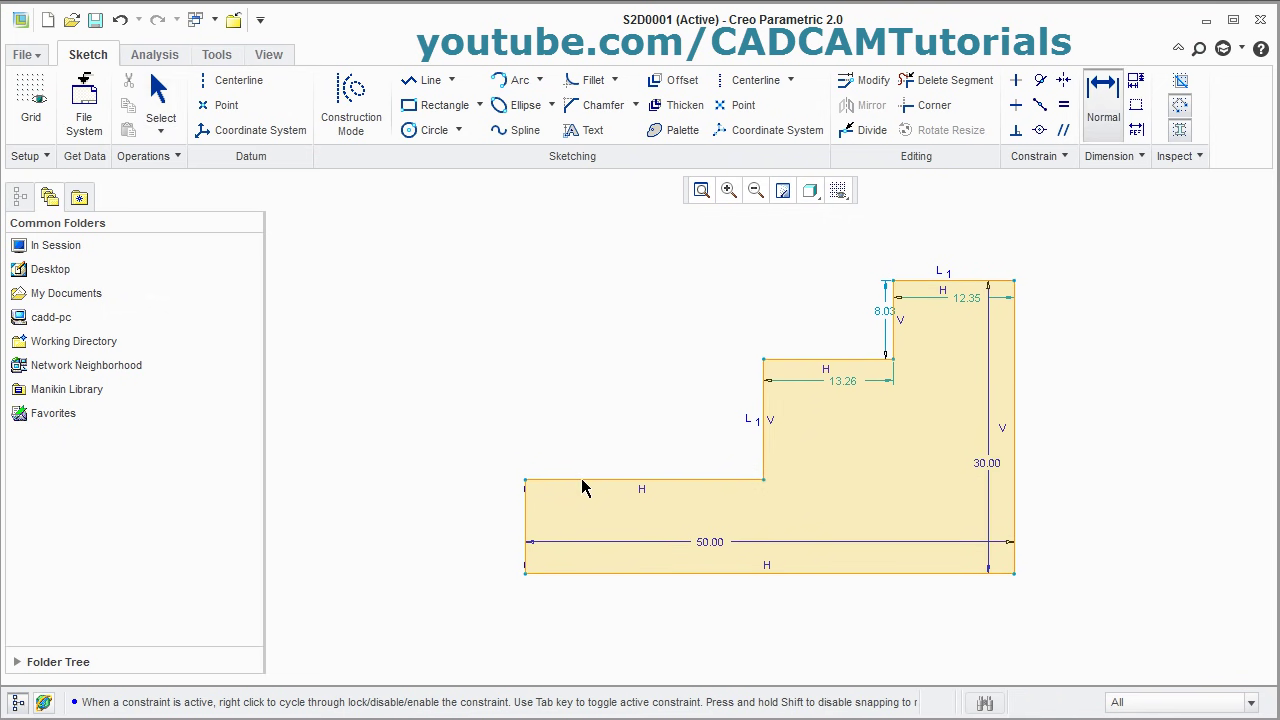
{"action": "middle_click", "coordinate": [494, 525]}
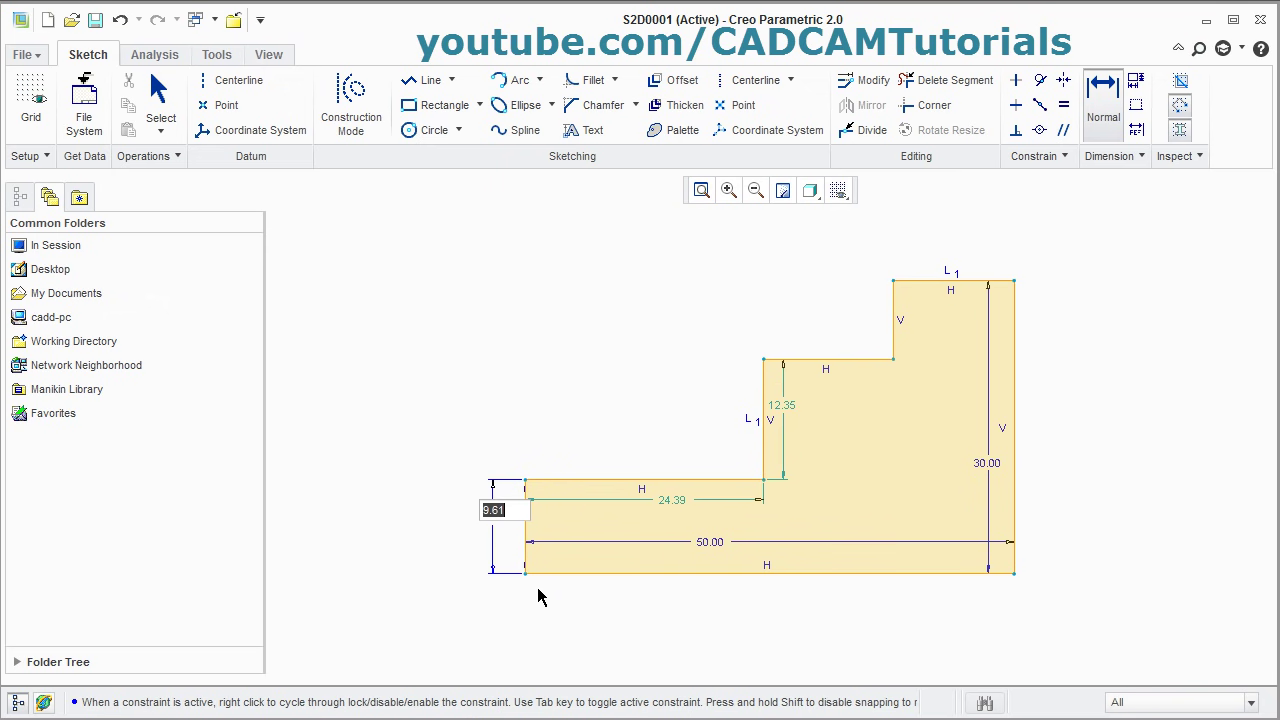
{"action": "type", "text": "10"}
{"action": "key", "text": "Return"}
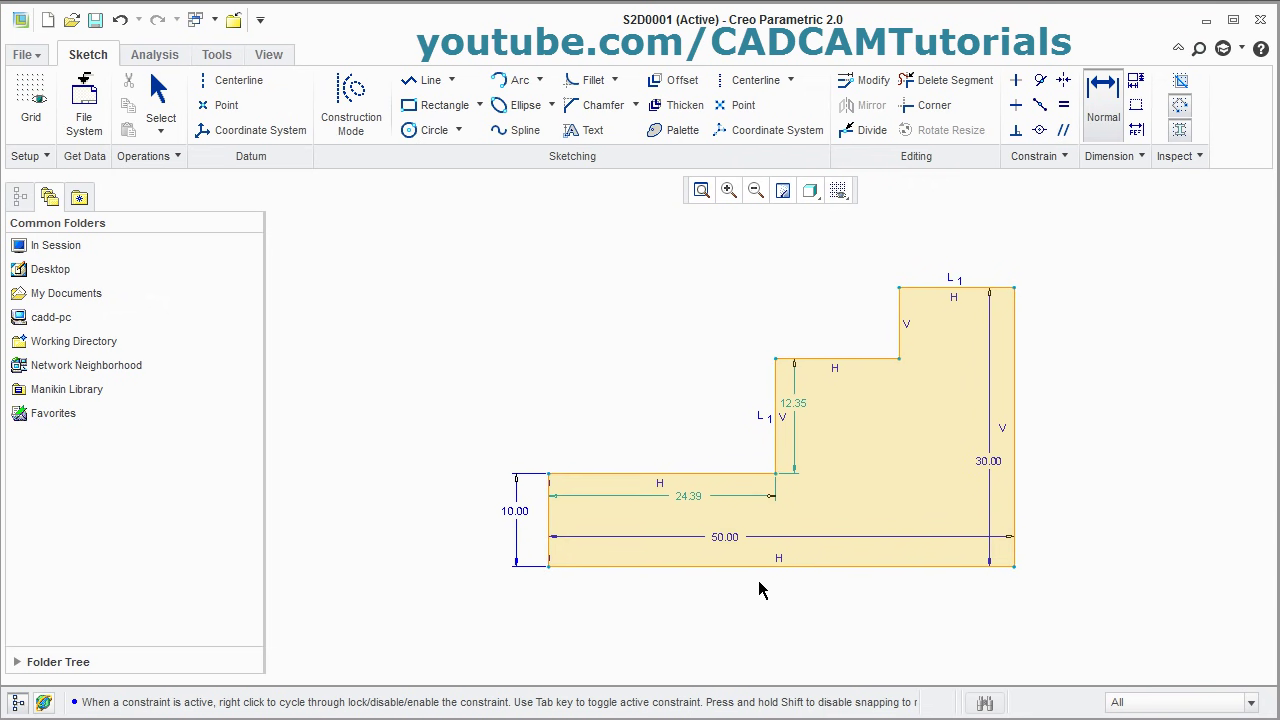
{"action": "double_click", "coordinate": [792, 403]}
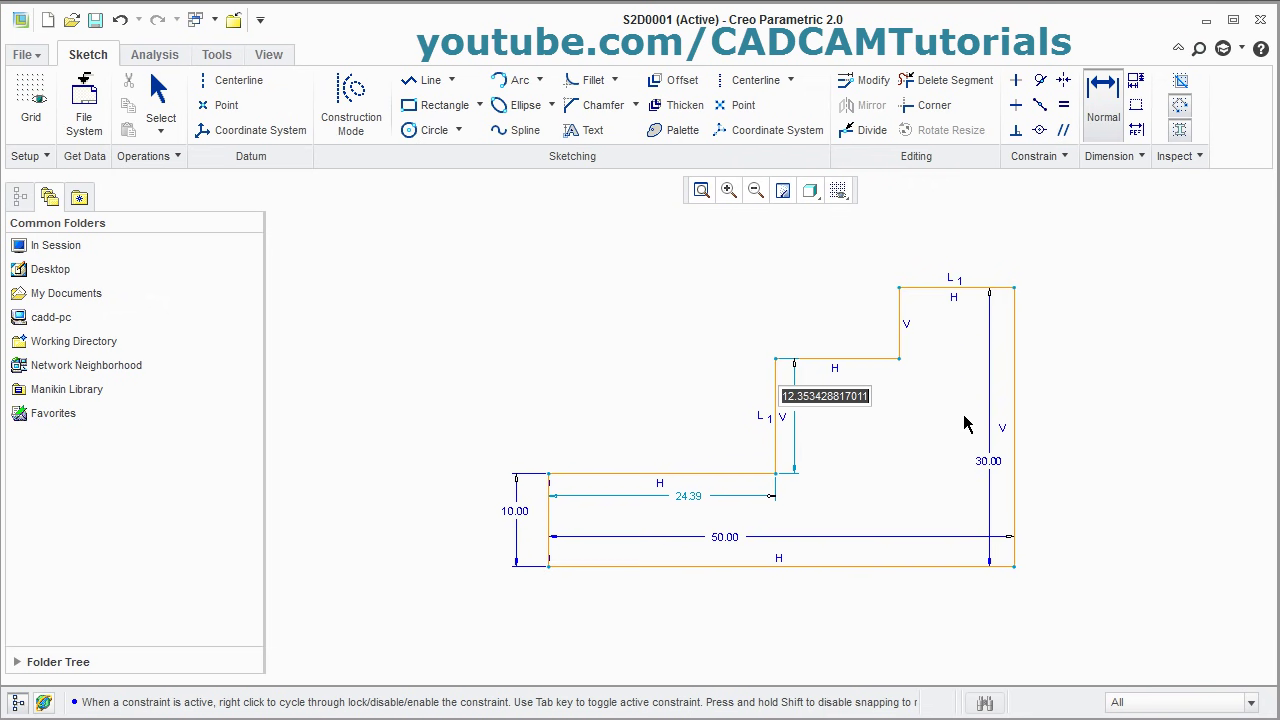
{"action": "type", "text": "15"}
{"action": "key", "text": "Return"}
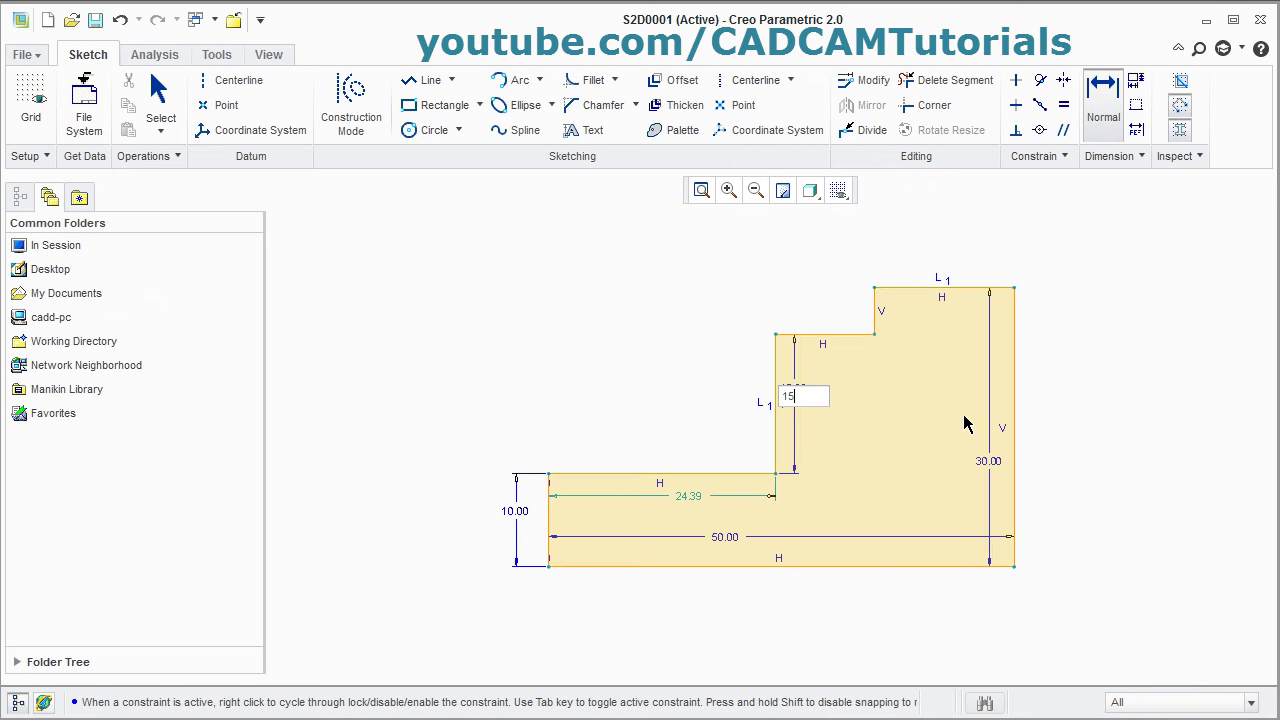
Dimension the top step's vertical edge to 10, removing the conflicting left-edge 10.00 dimension.
{"action": "left_click", "coordinate": [874, 318]}
{"action": "middle_click", "coordinate": [830, 312]}
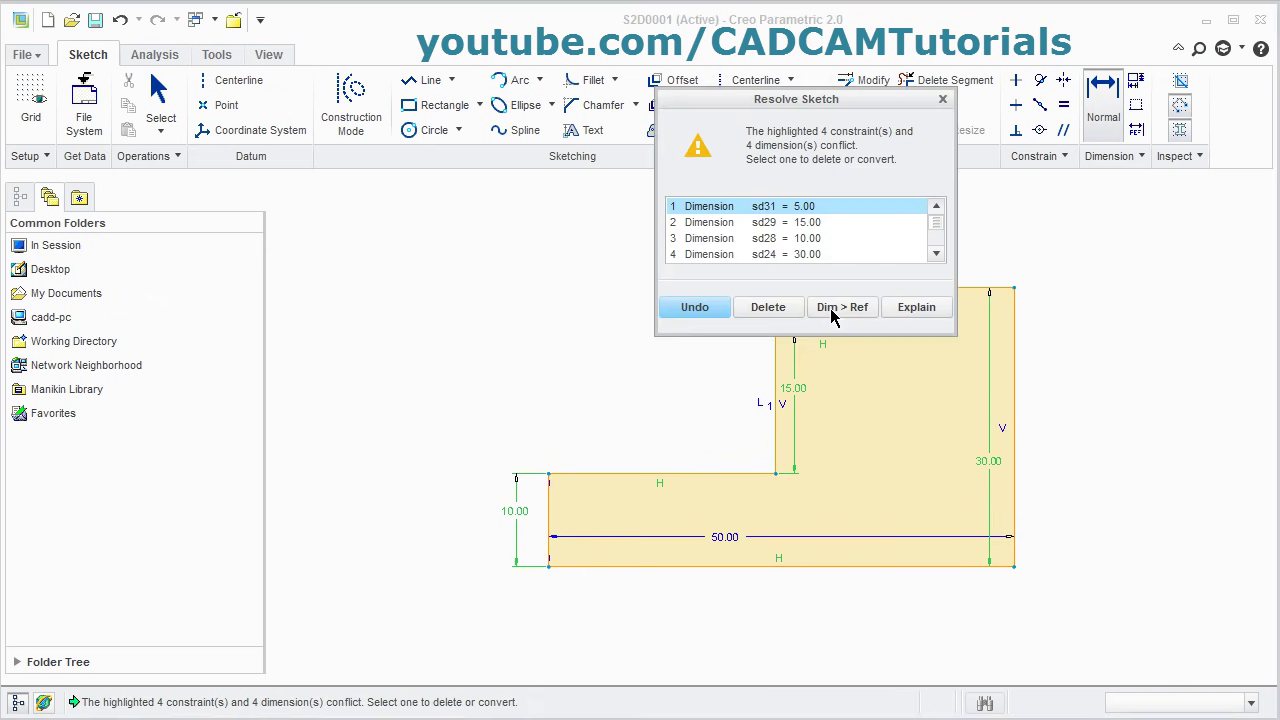
{"action": "left_click_drag", "start_coordinate": [828, 100], "coordinate": [554, 179]}
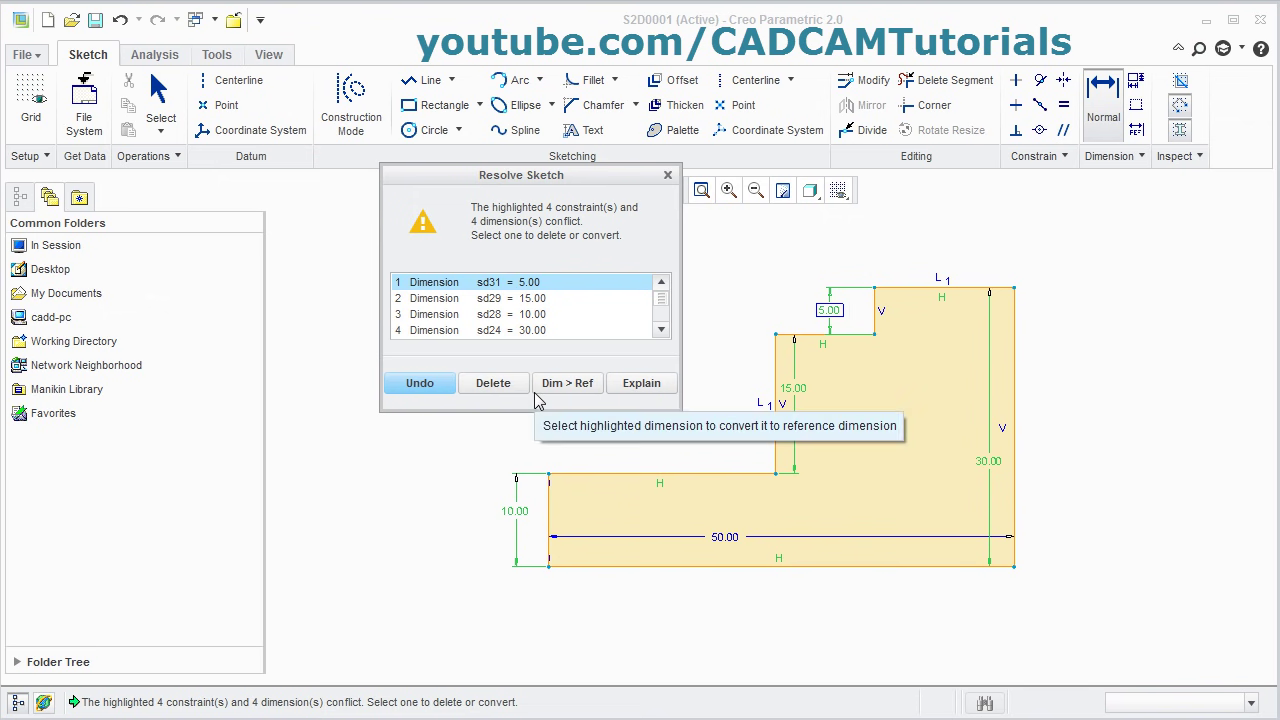
{"action": "left_click", "coordinate": [492, 315]}
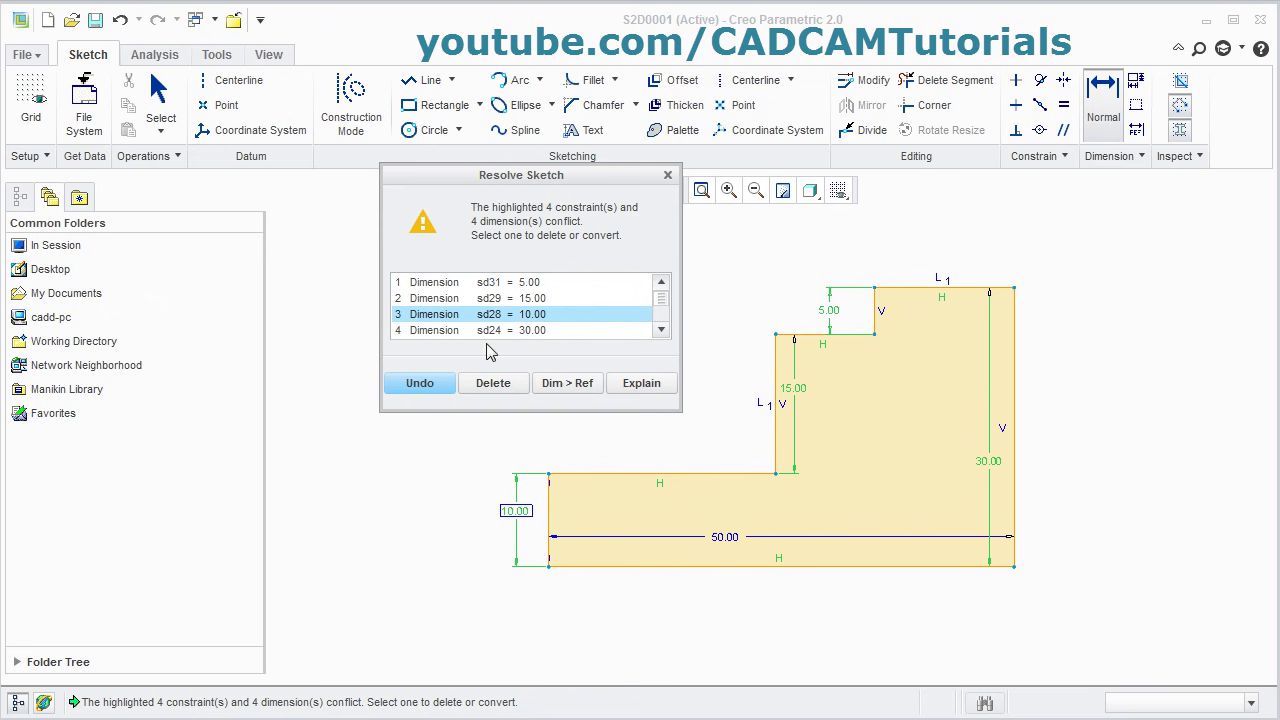
{"action": "left_click", "coordinate": [494, 384]}
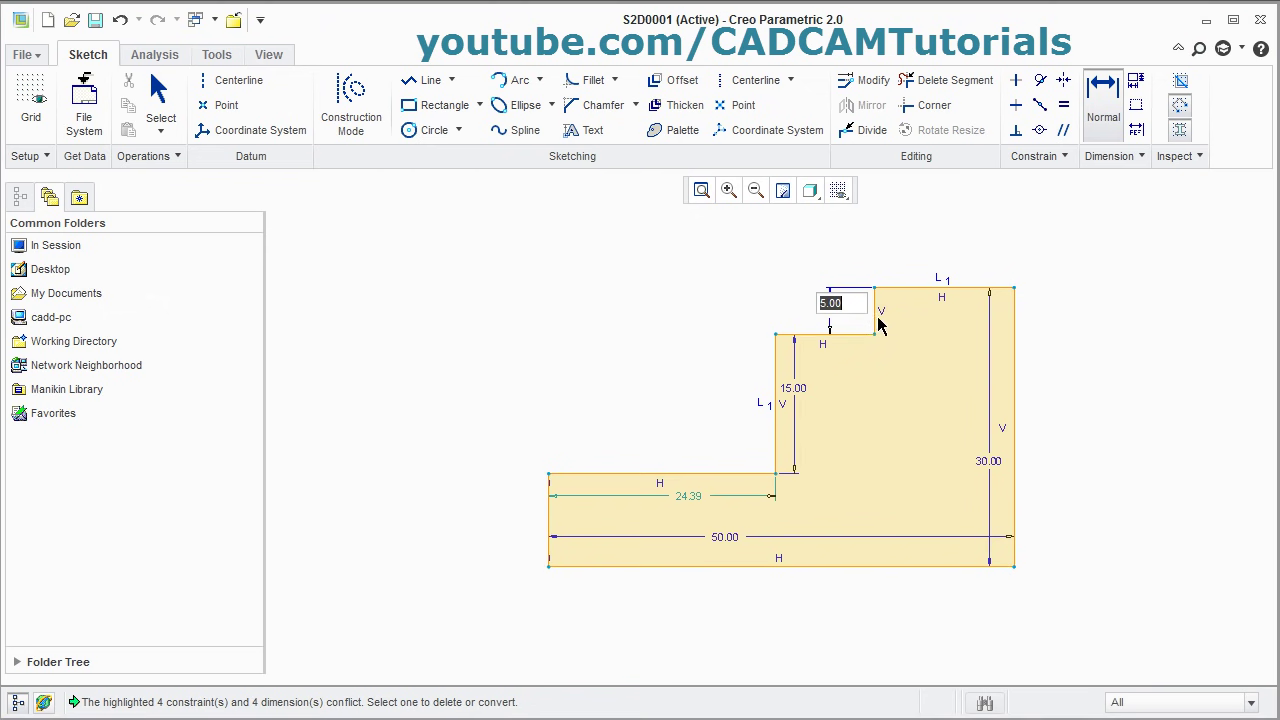
{"action": "type", "text": "10"}
{"action": "key", "text": "Return"}
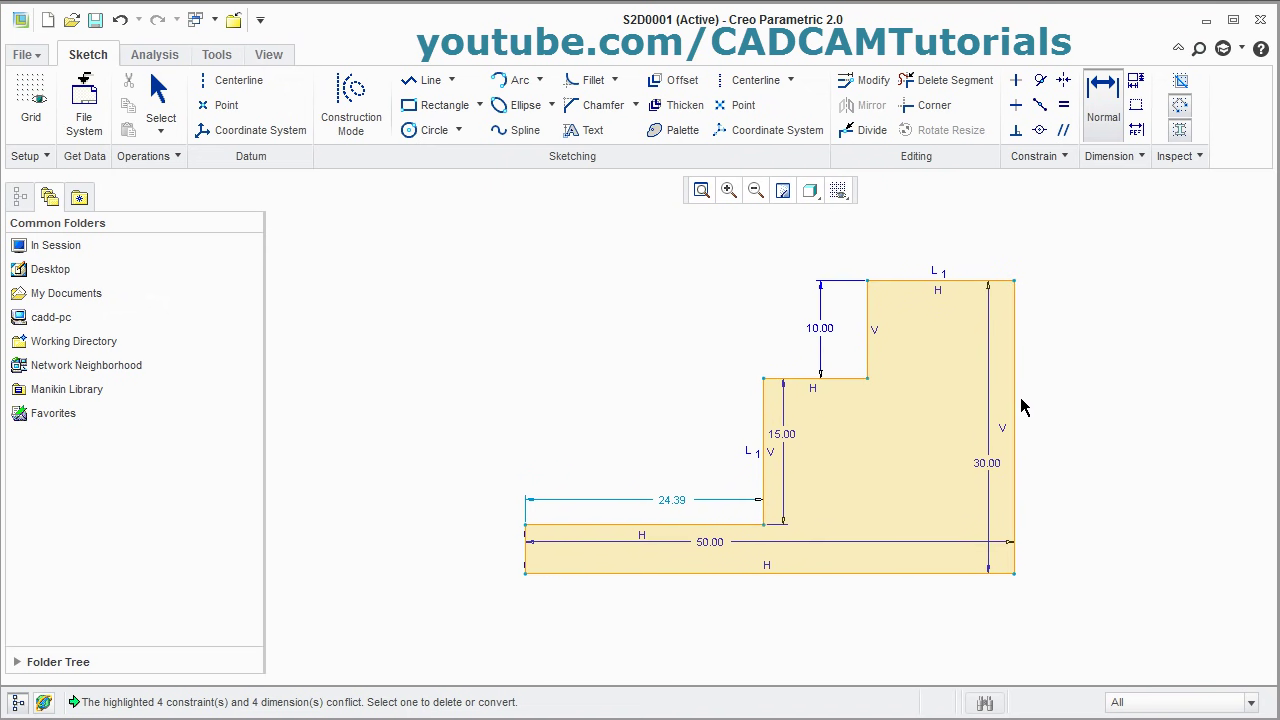